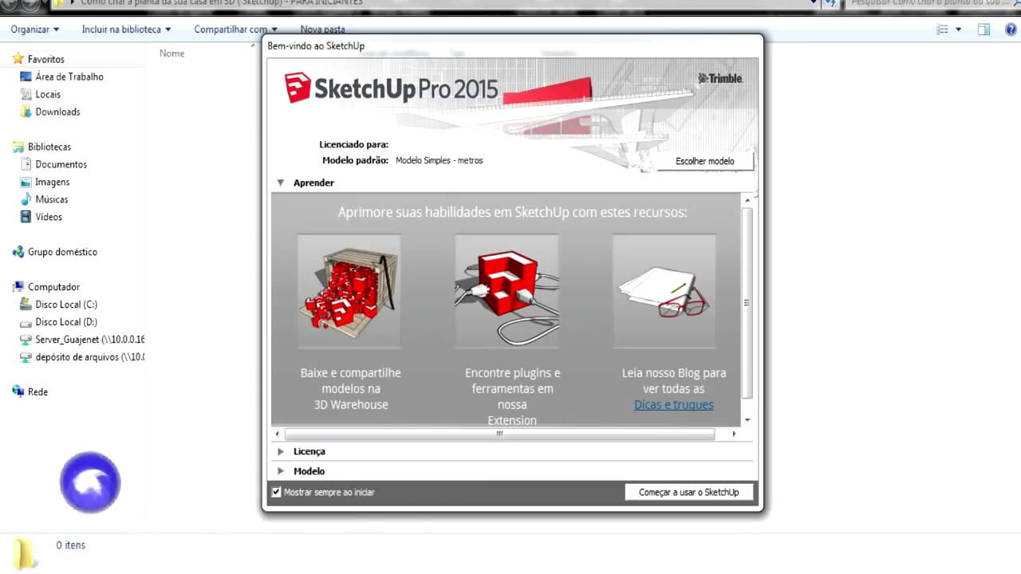
Step: Start a new model from the Modelo Simples - metros template
scroll(510, 311, down, 1)
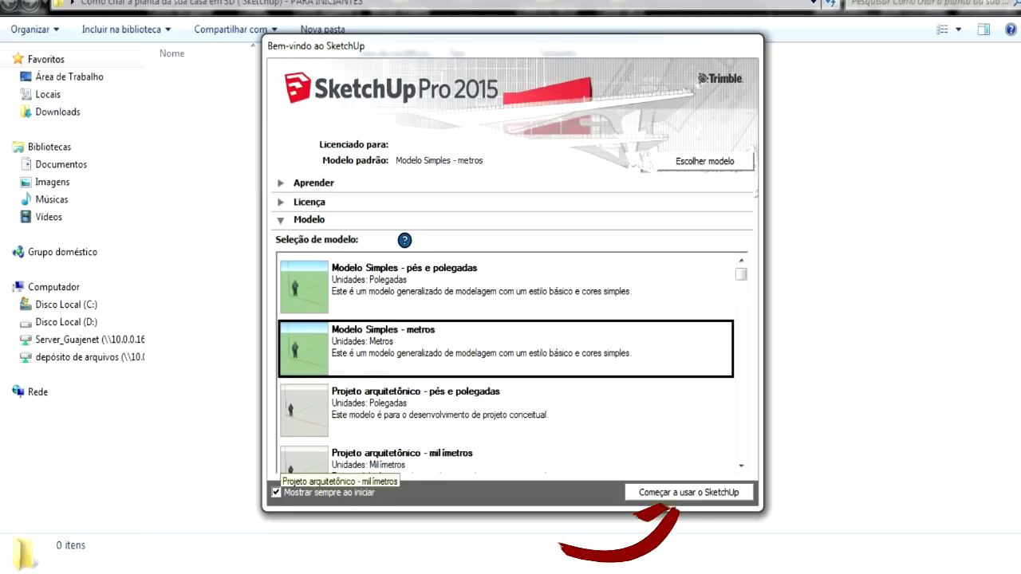
click(694, 492)
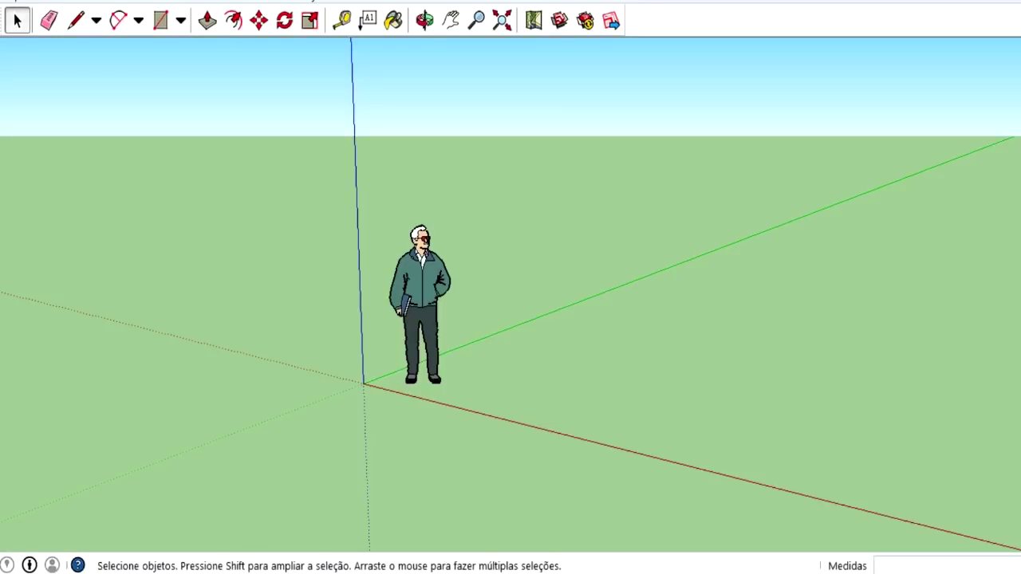
Step: Orbit around the origin and delete the standing person figure, leaving only the axes
key(o)
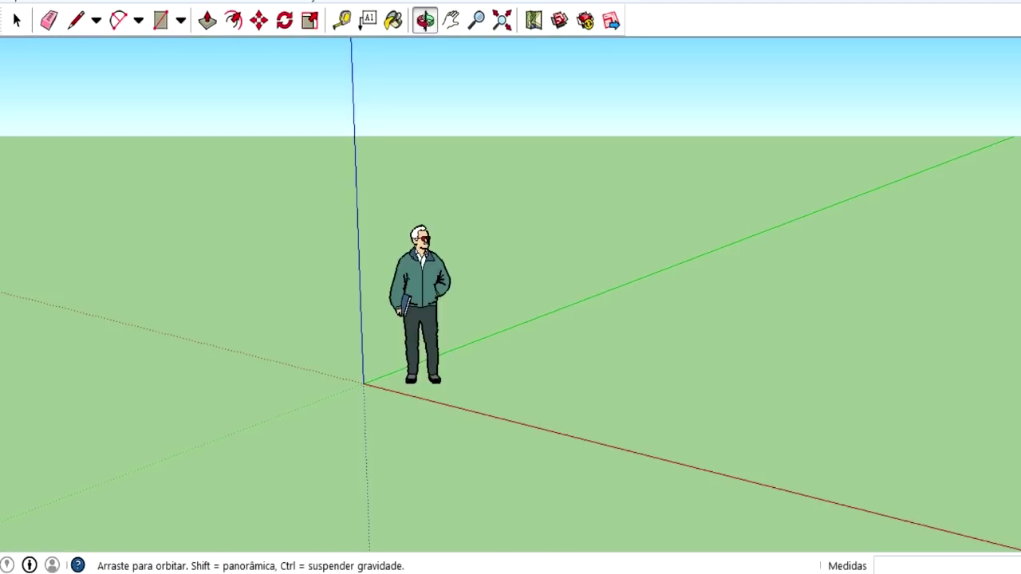
drag(511, 319, 718, 359)
mouse_move(511, 319)
mouse_down()
mouse_move(502, 351)
mouse_move(447, 247)
mouse_move(455, 279)
mouse_move(574, 199)
mouse_up()
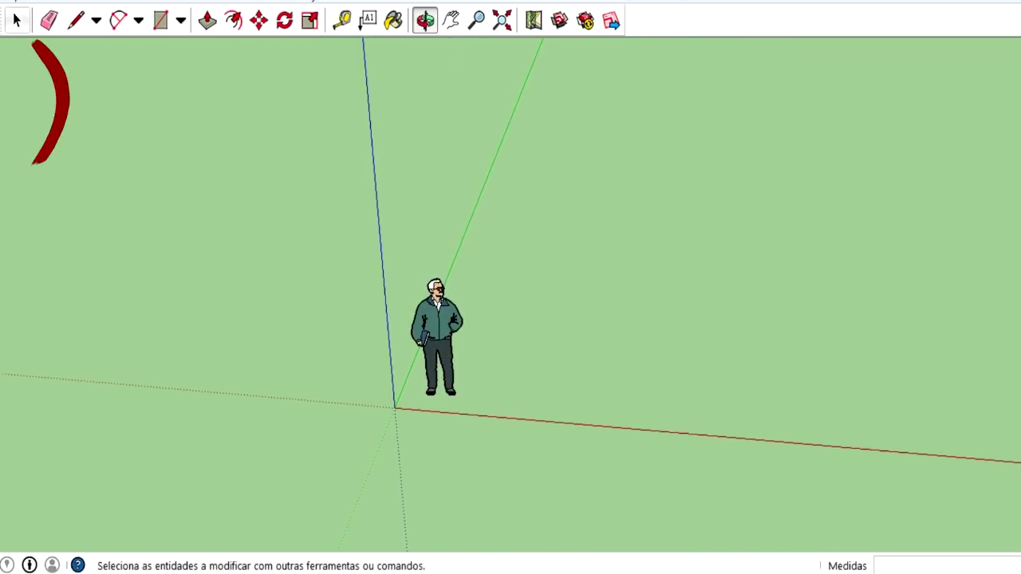
click(16, 20)
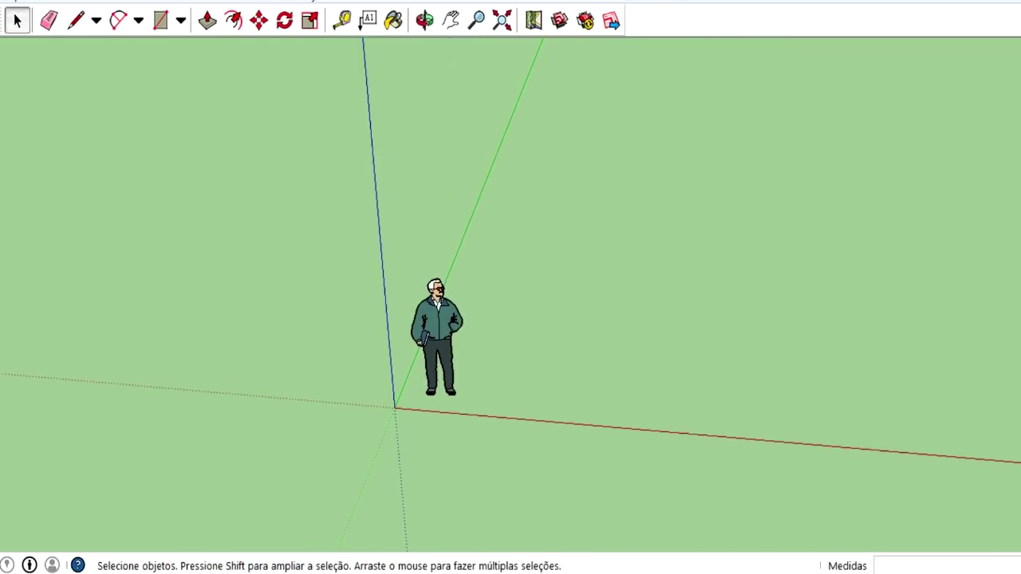
click(436, 335)
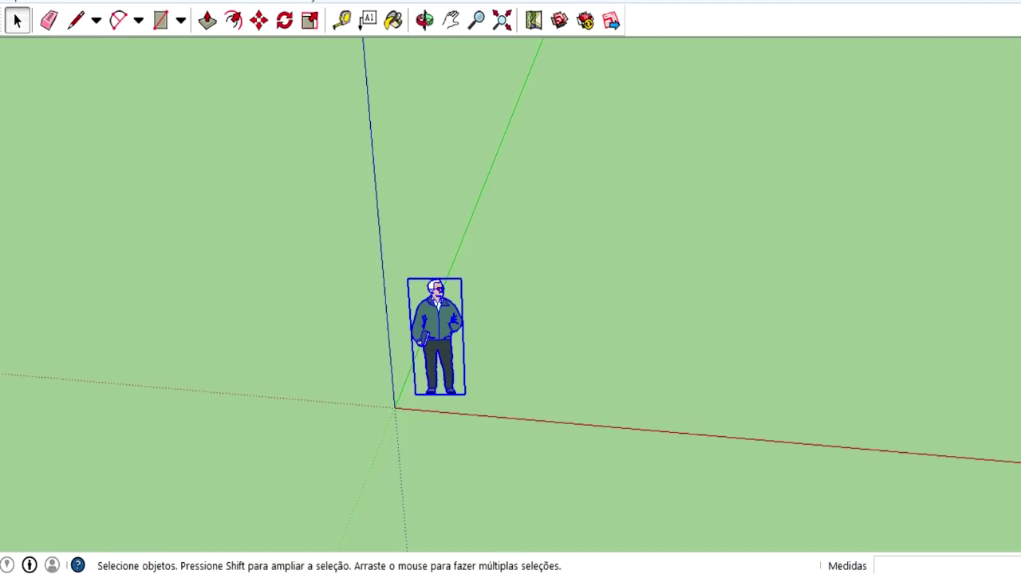
key(Delete)
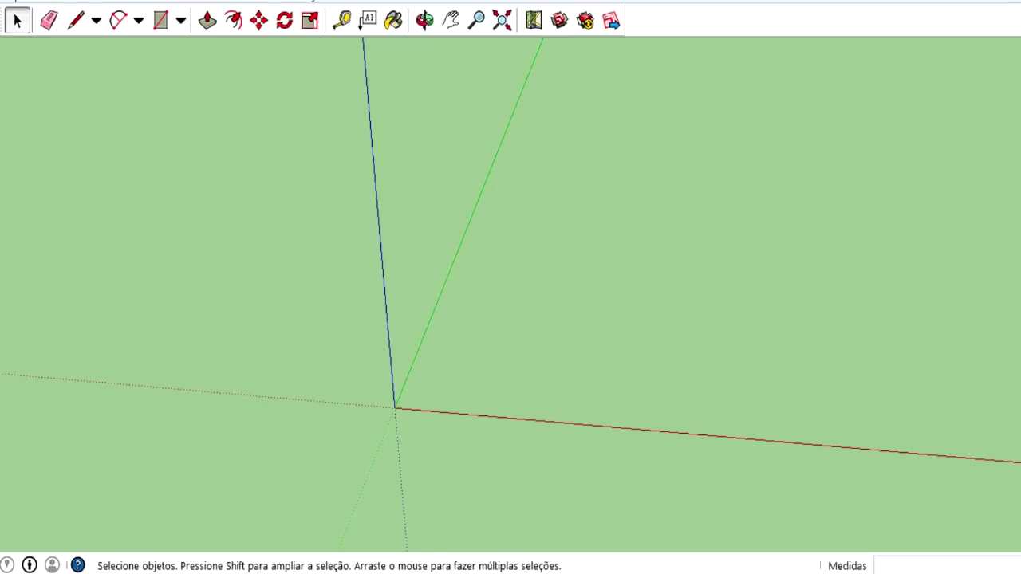
key(h)
drag(511, 287, 401, 291)
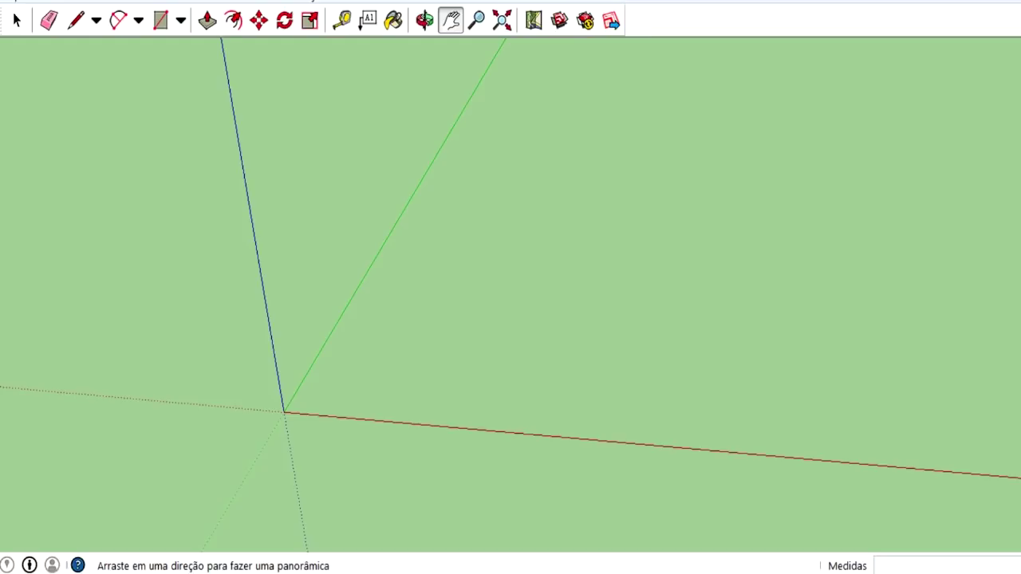
click(76, 20)
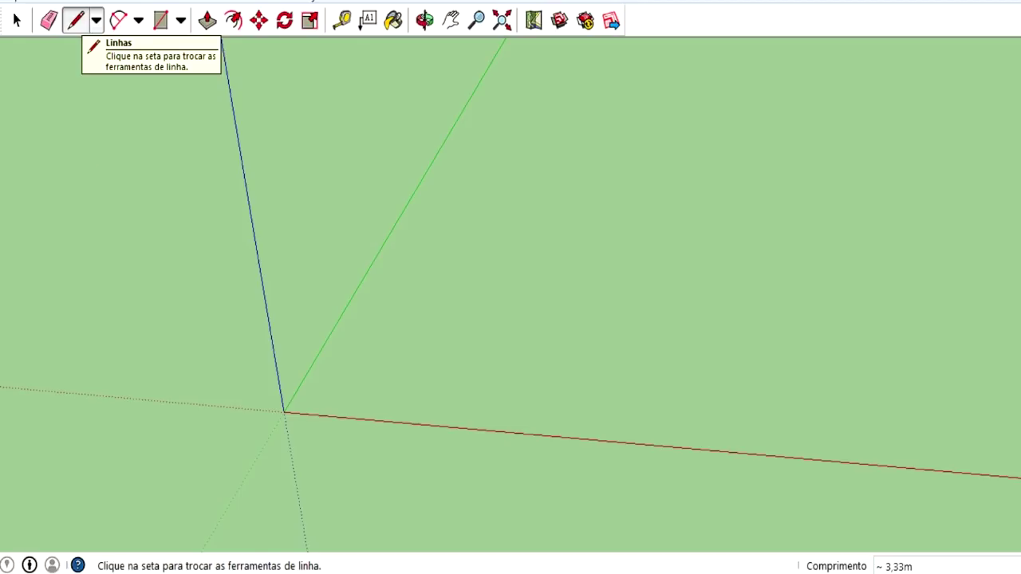
Step: Draw the first lot edge from the origin, 10 m along the red axis
click(96, 20)
click(84, 43)
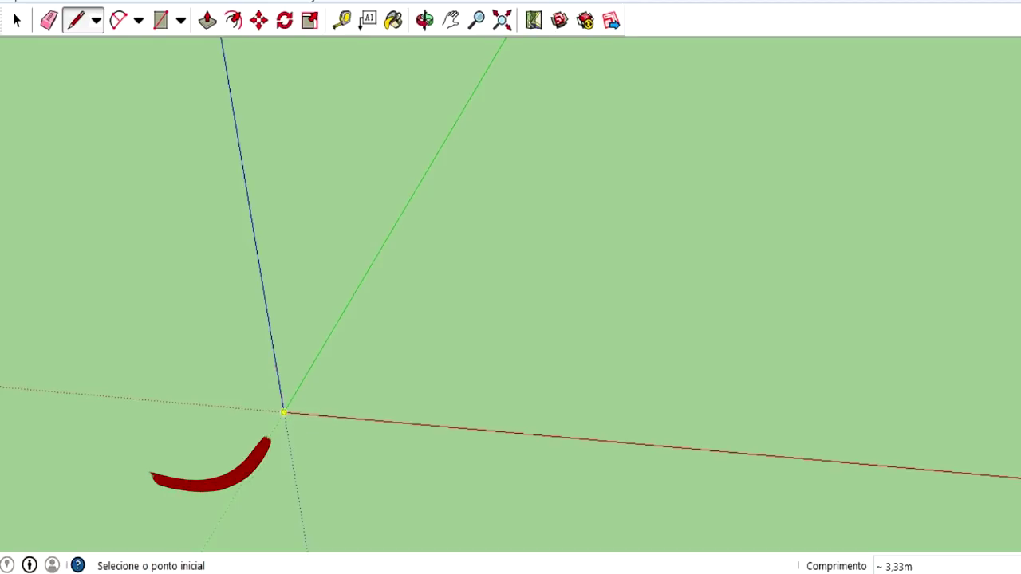
click(283, 411)
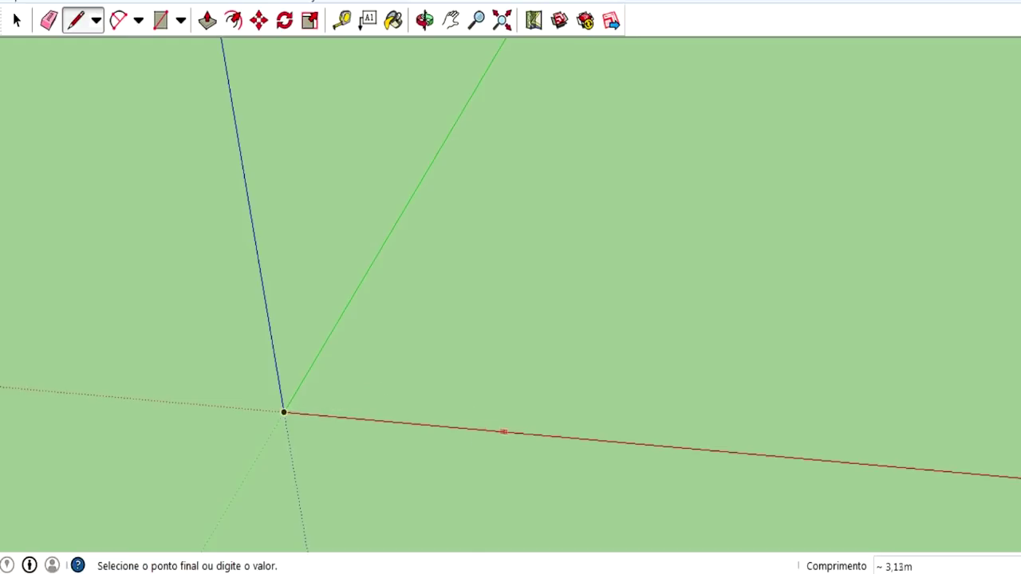
text(3,54)
key(Return)
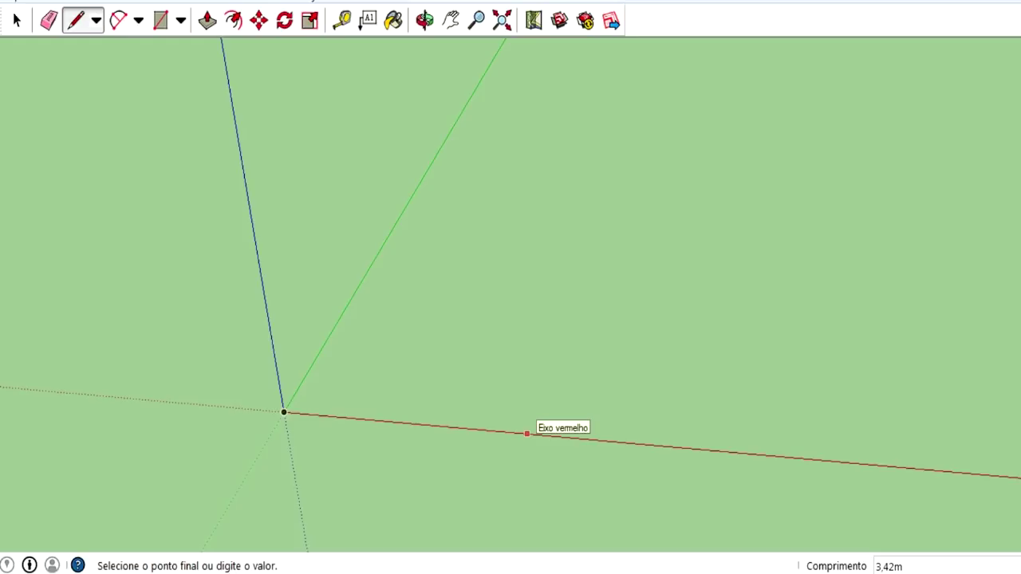
text(10)
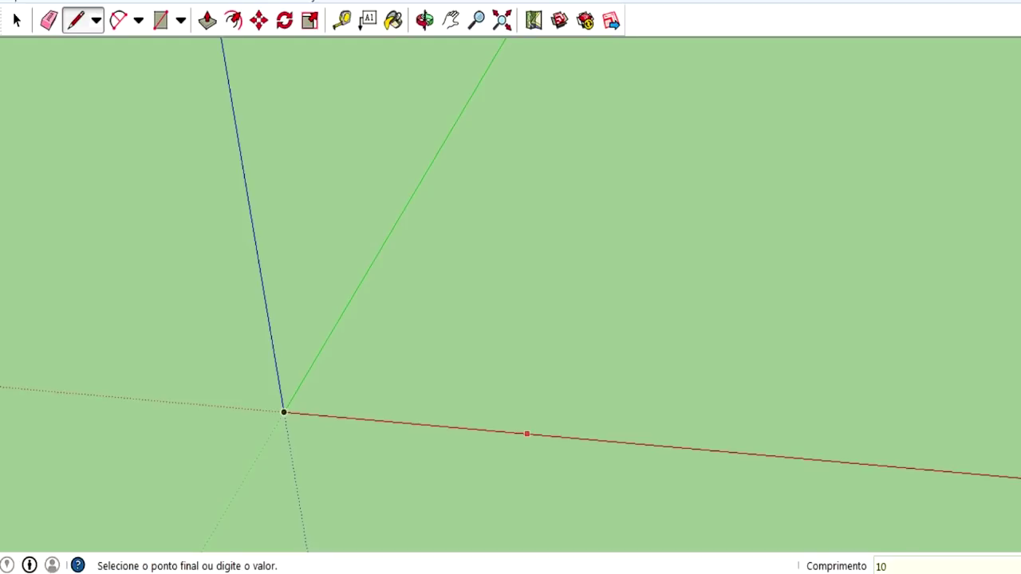
key(Return)
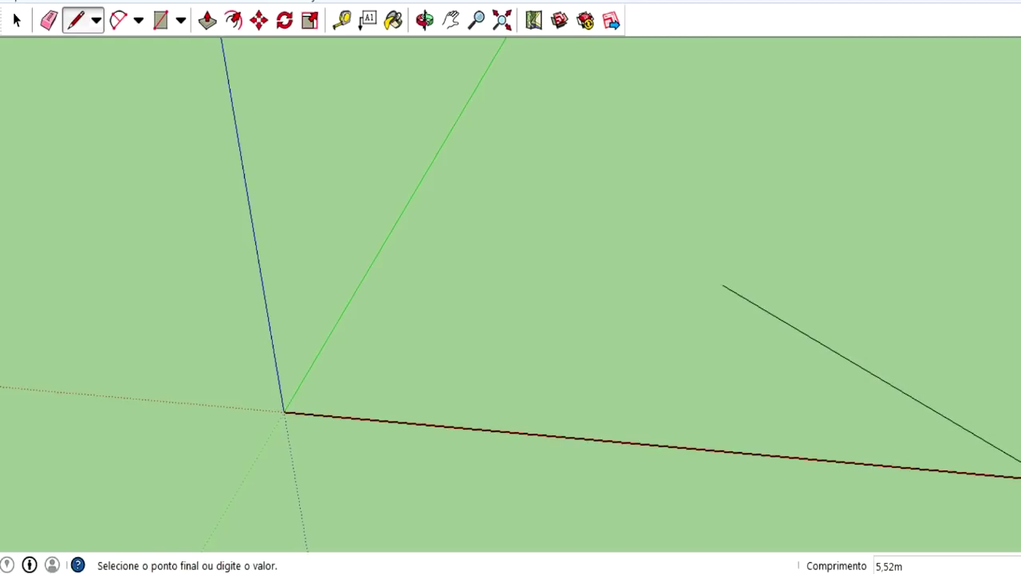
Step: Draw the slanted side and 10 m top edge, closing the trapezoid at the origin
scroll(768, 283, down, 2)
scroll(798, 284, down, 1)
scroll(834, 283, down, 1)
scroll(917, 275, down, 1)
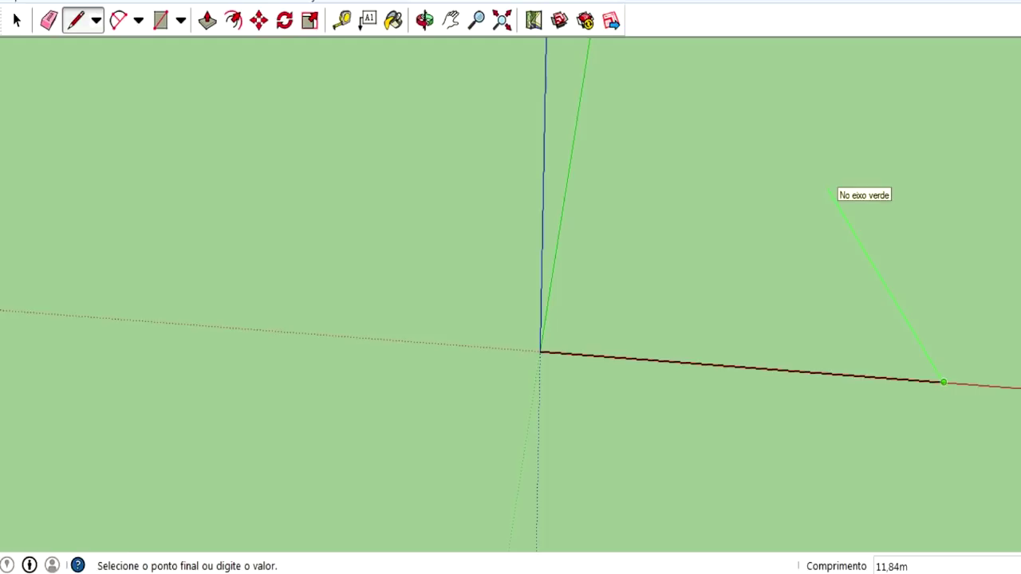
key(Return)
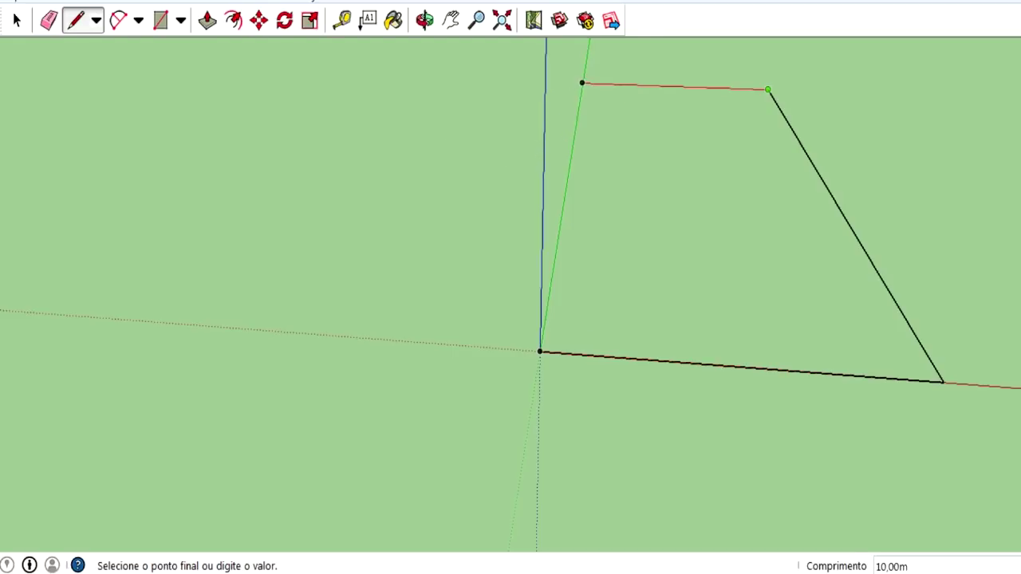
text(10)
key(Return)
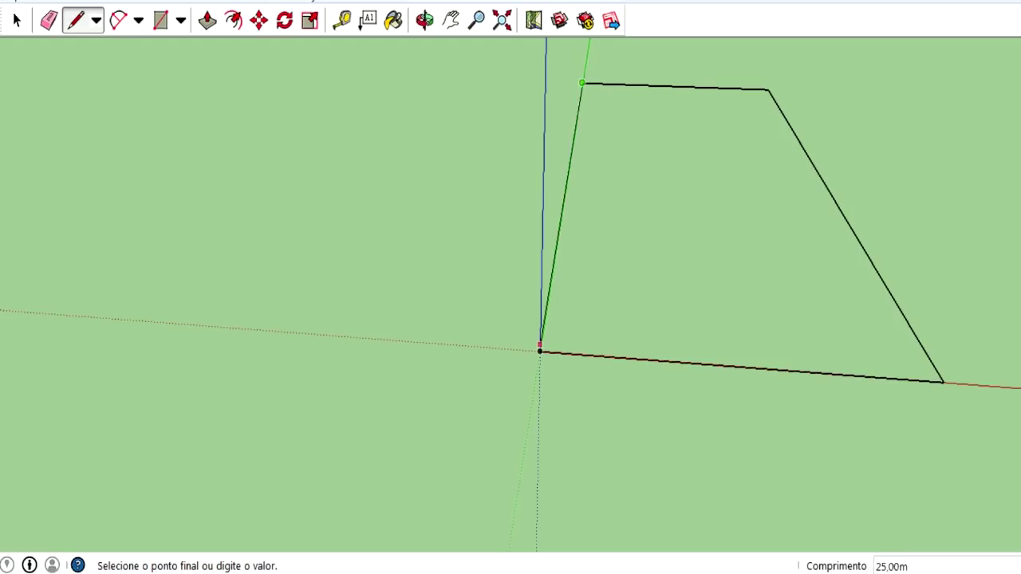
click(540, 352)
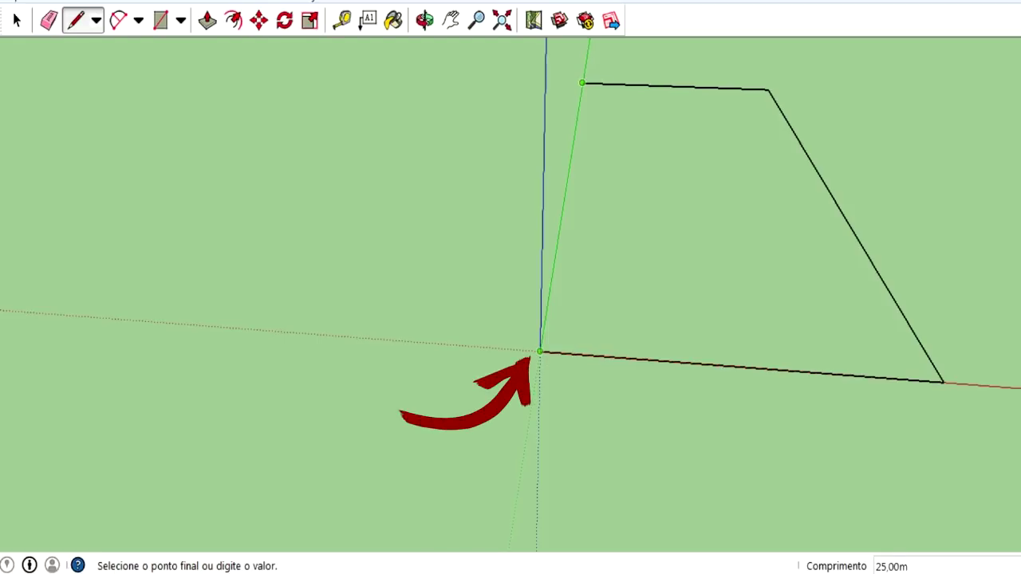
click(540, 352)
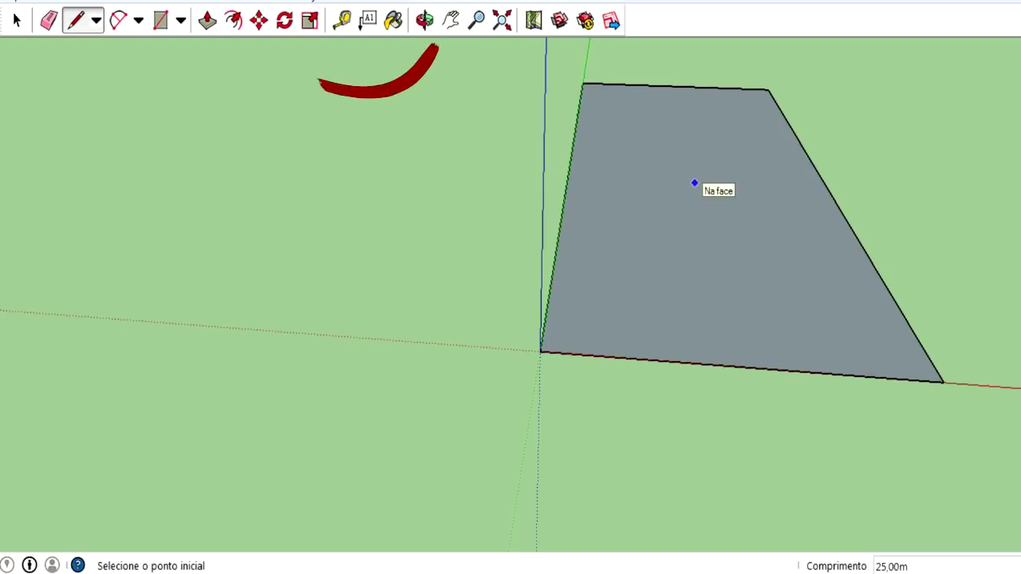
Step: Pan and orbit the camera to look straight down onto the trapezoidal lot
key(h)
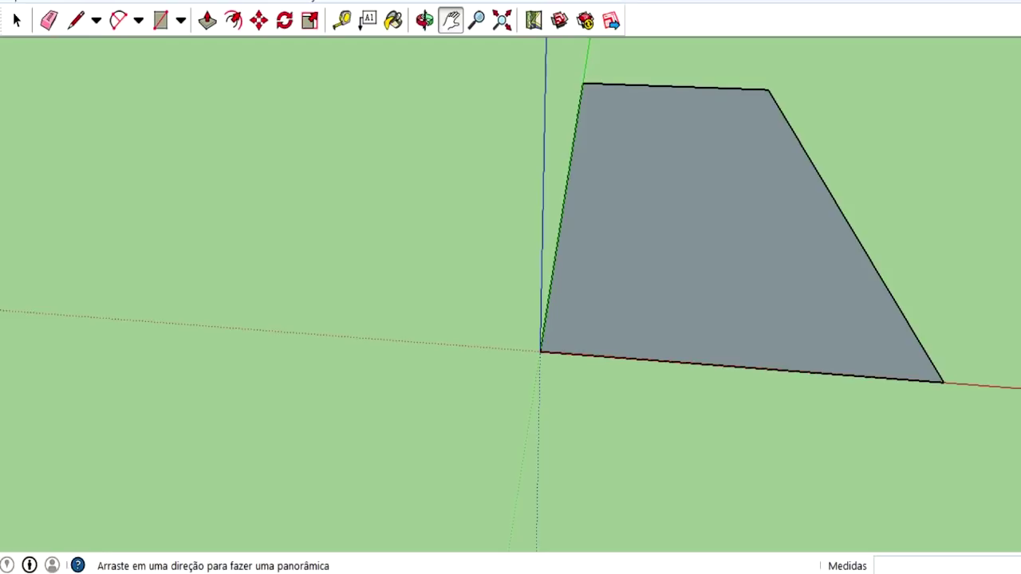
mouse_move(511, 287)
middle_down()
mouse_move(351, 287)
mouse_move(478, 271)
mouse_move(398, 319)
mouse_move(479, 303)
mouse_move(454, 315)
middle_up()
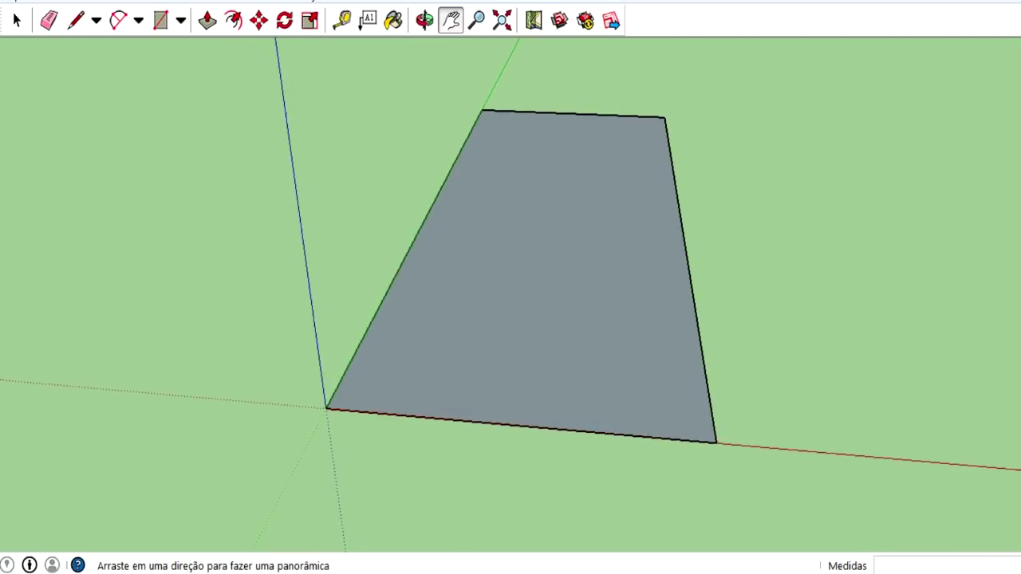
mouse_move(510, 287)
mouse_down()
mouse_move(514, 271)
mouse_move(444, 269)
mouse_up()
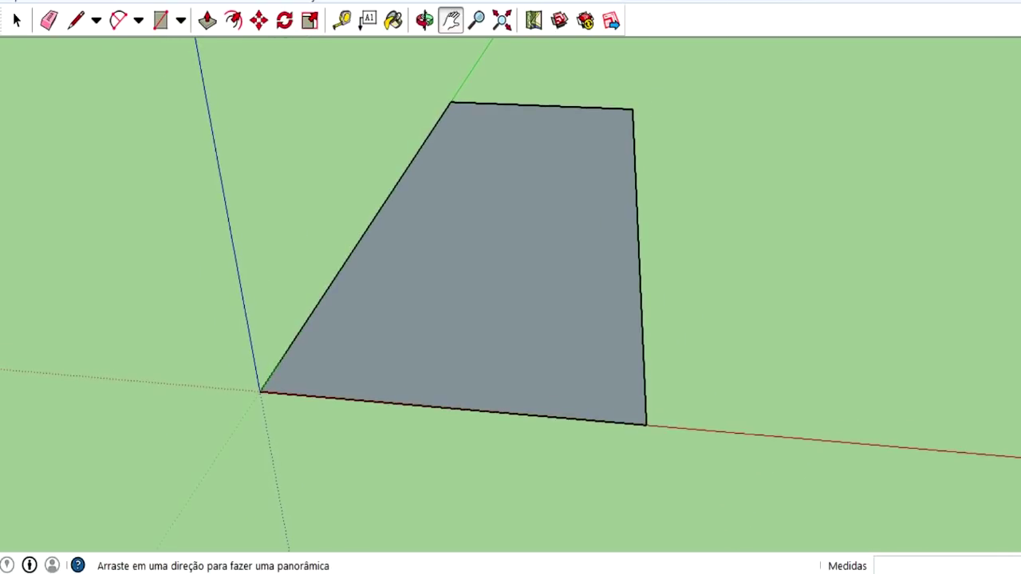
mouse_move(511, 287)
middle_down()
mouse_move(479, 279)
mouse_move(507, 289)
middle_up()
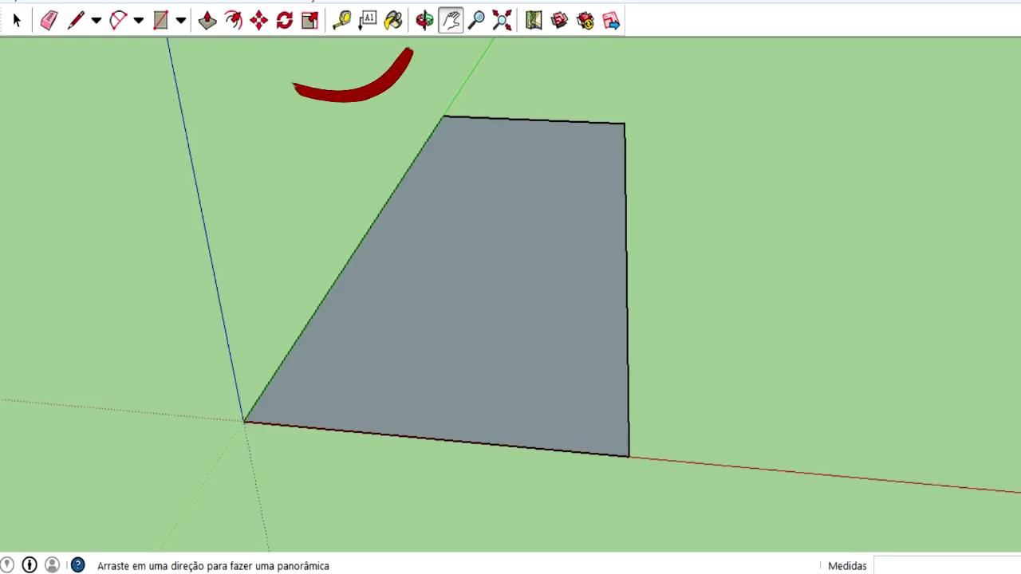
key(o)
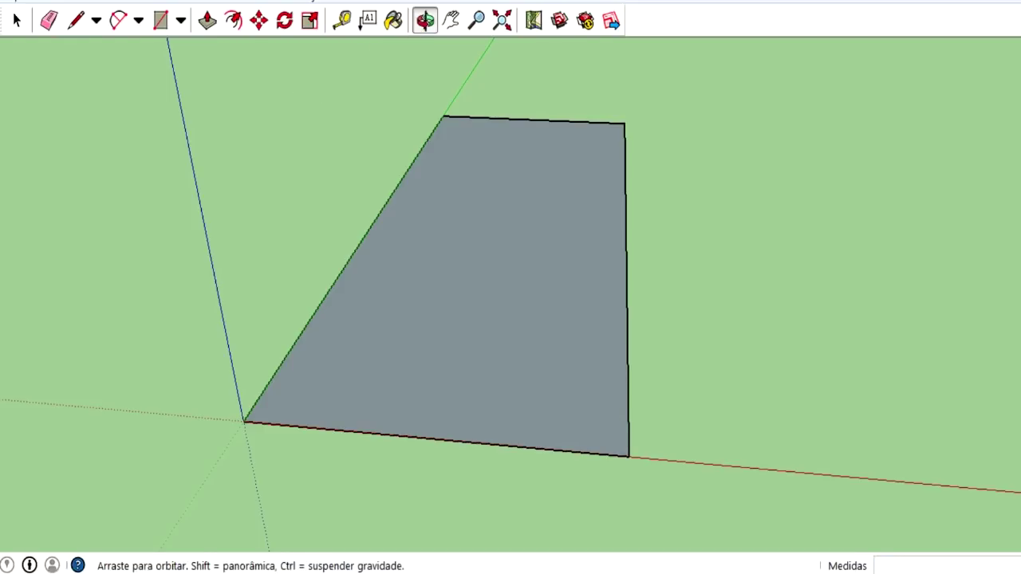
mouse_move(510, 287)
mouse_down()
mouse_move(511, 335)
mouse_move(527, 359)
mouse_move(558, 343)
mouse_move(543, 383)
mouse_move(511, 399)
mouse_move(479, 367)
mouse_move(446, 239)
mouse_move(447, 319)
mouse_move(431, 351)
mouse_move(386, 231)
mouse_up()
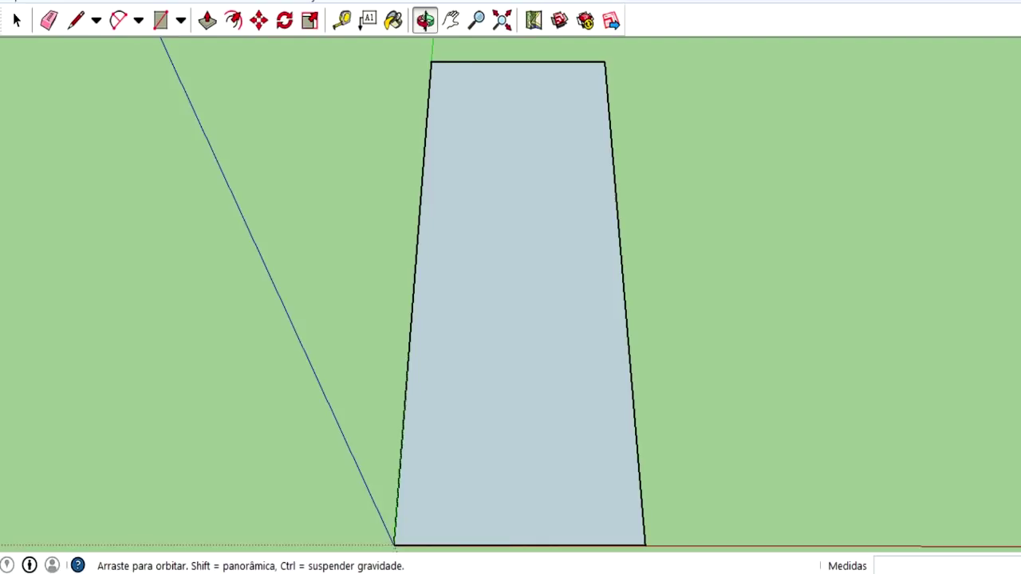
drag(510, 319, 551, 311)
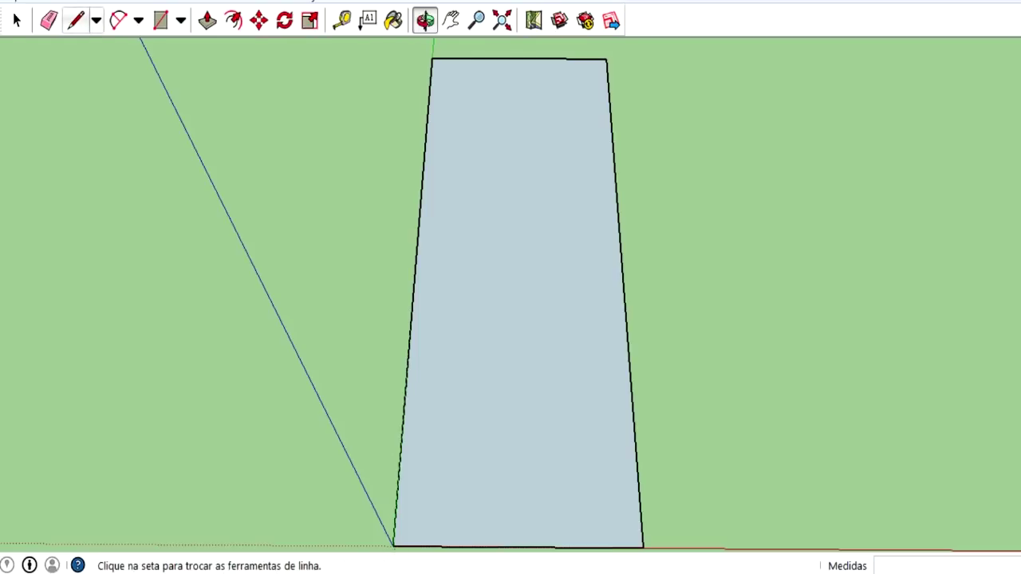
click(76, 20)
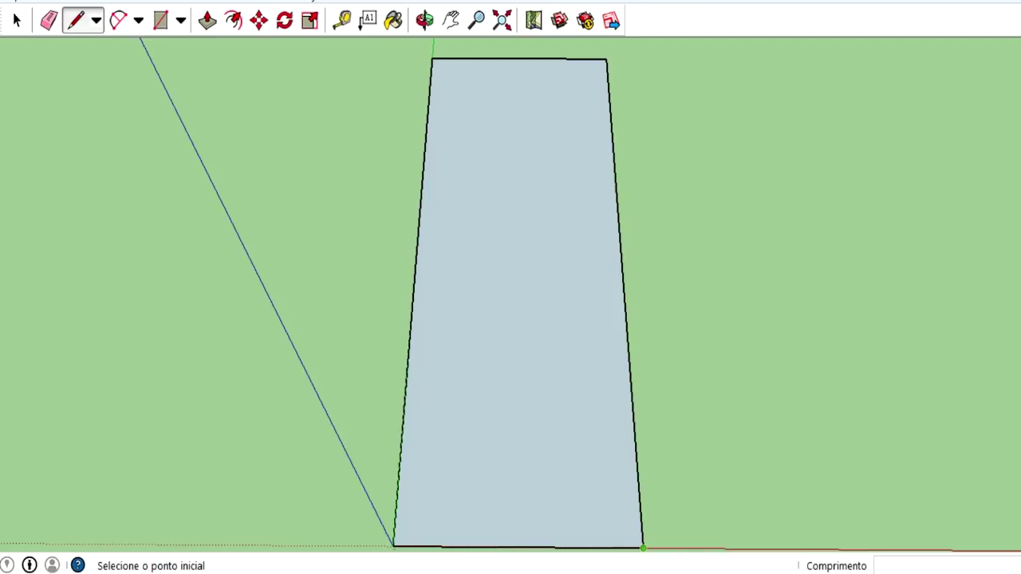
Step: Draw a 5 m line up the lot's right edge from its bottom-right corner
click(643, 548)
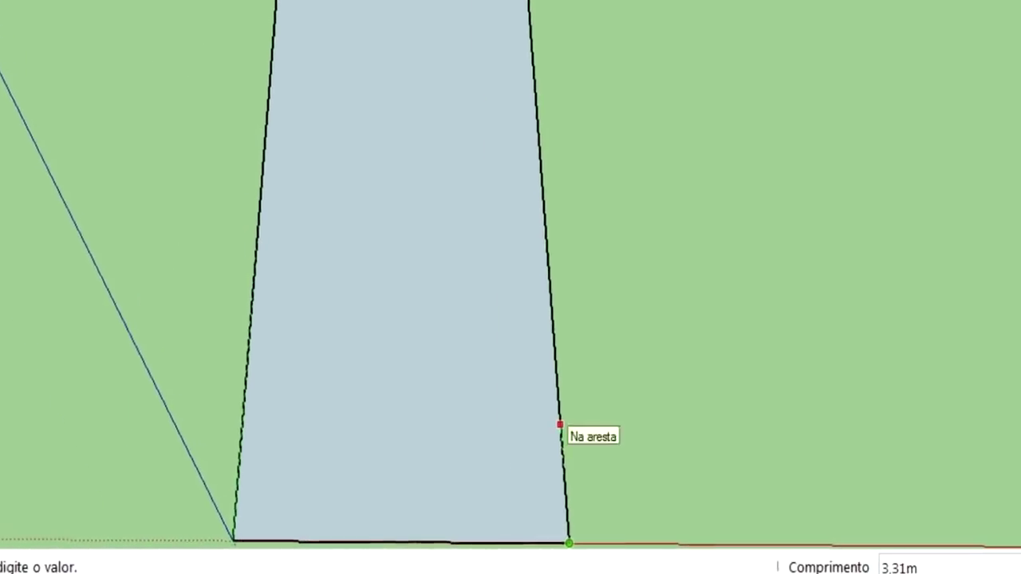
text(5)
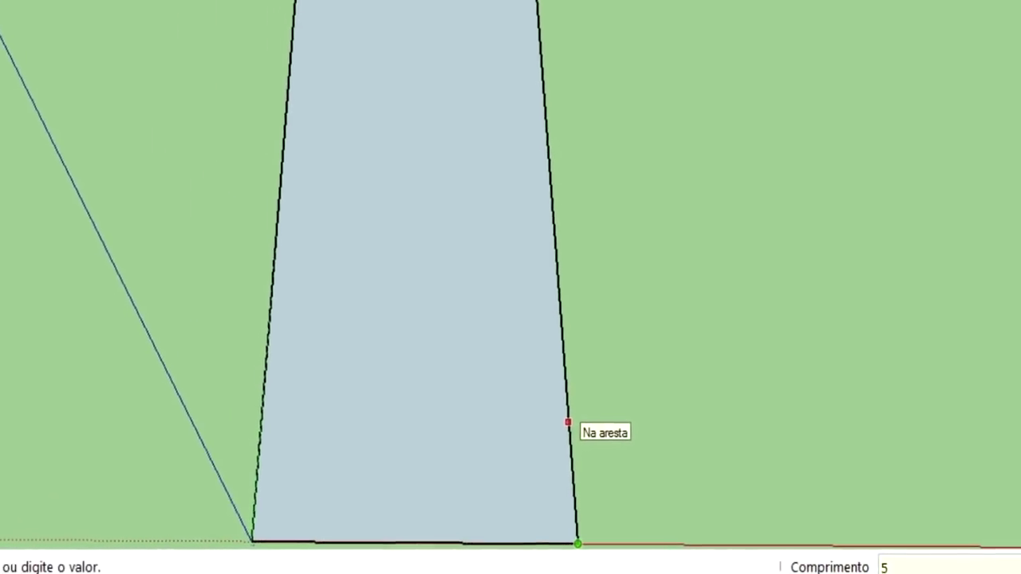
key(Return)
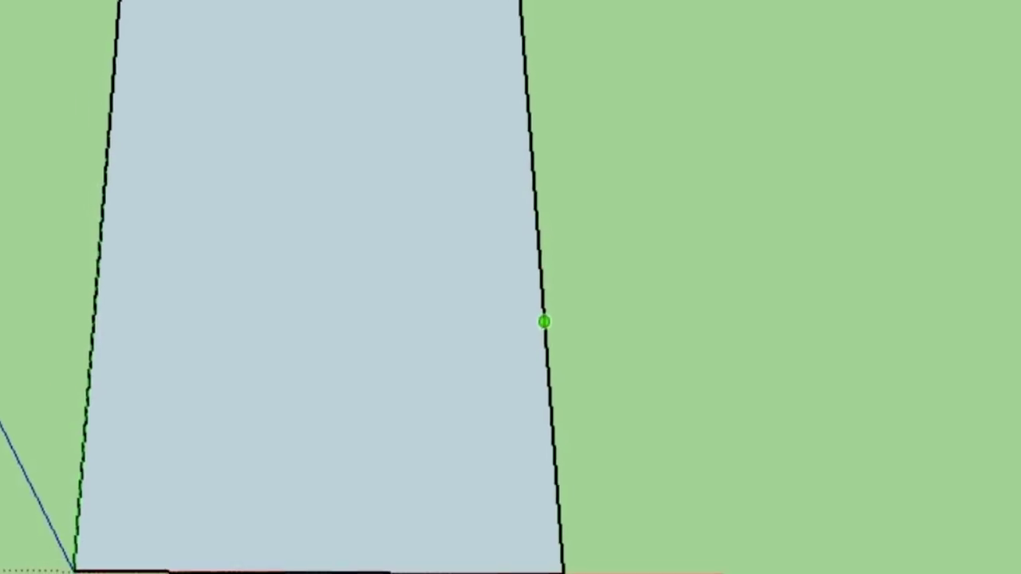
Step: Draw a 10 m by 7 m inner rectangle, joined to the right edge by a 1 m line
click(583, 392)
text(1)
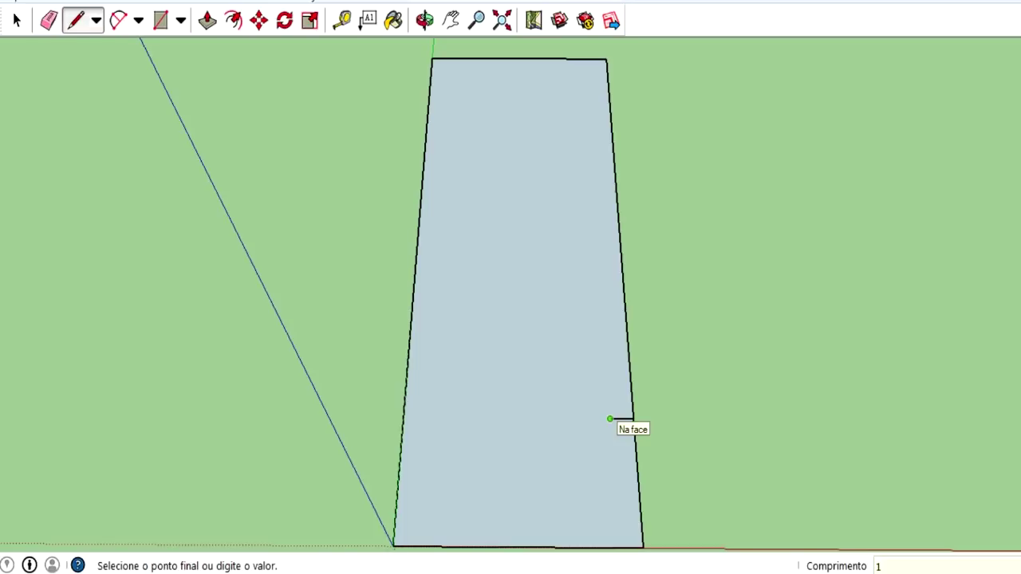
text(0)
key(Return)
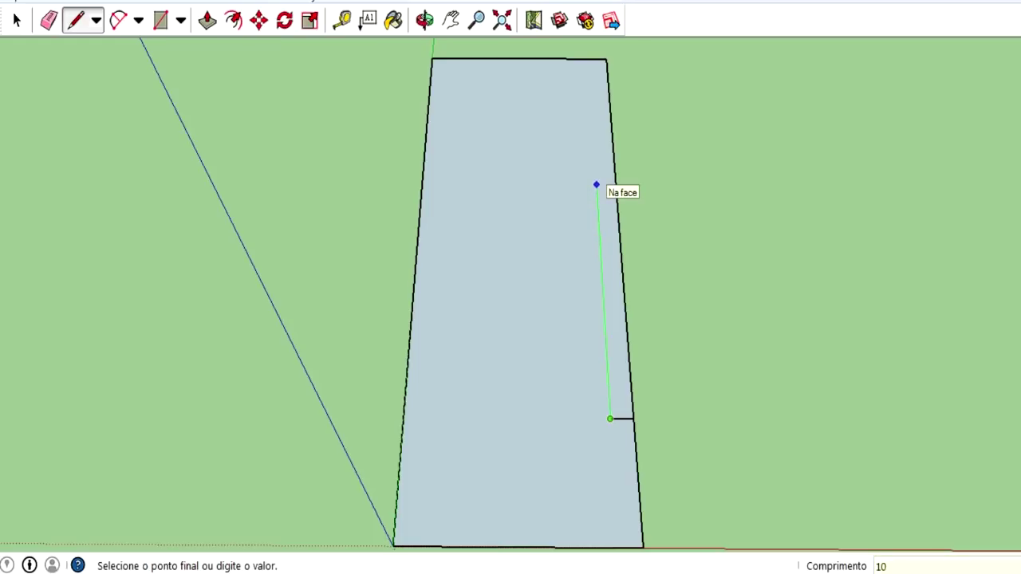
key(Return)
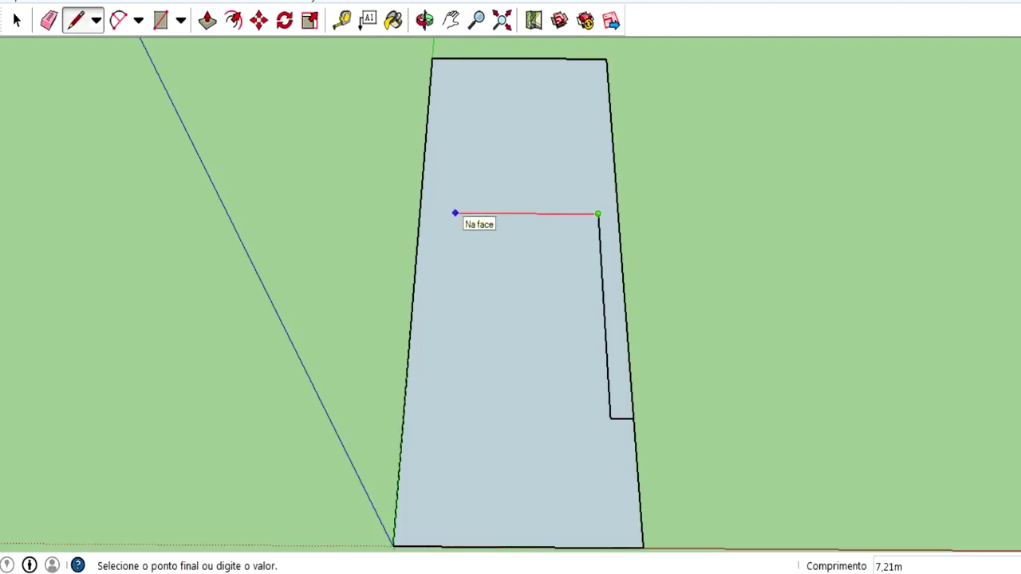
text(7)
key(Return)
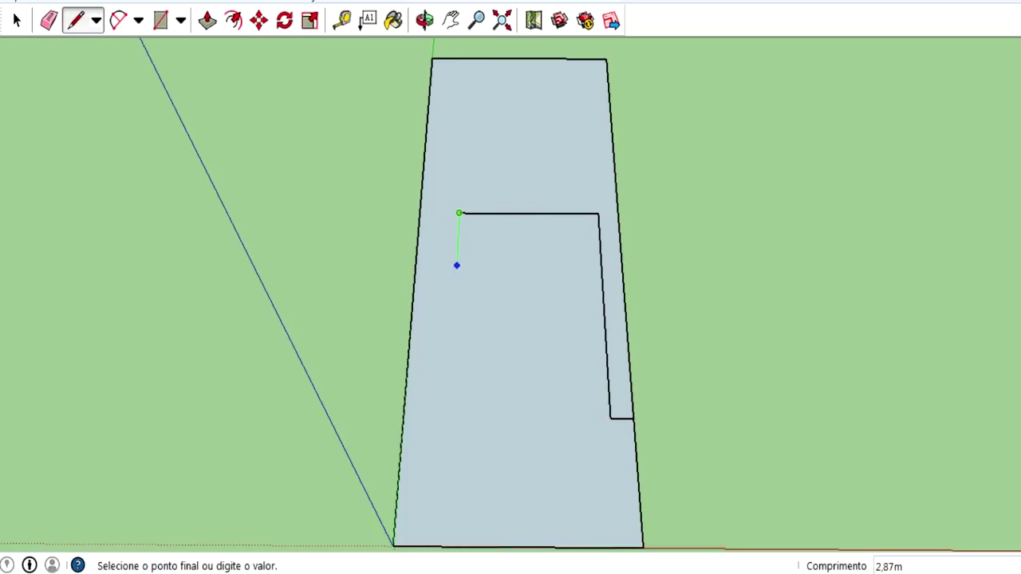
click(449, 417)
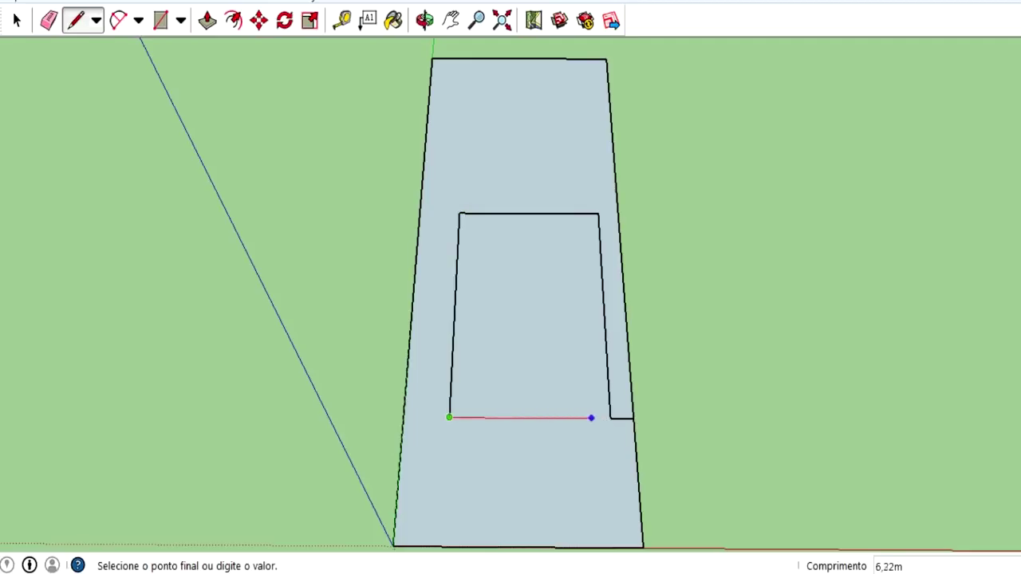
click(610, 418)
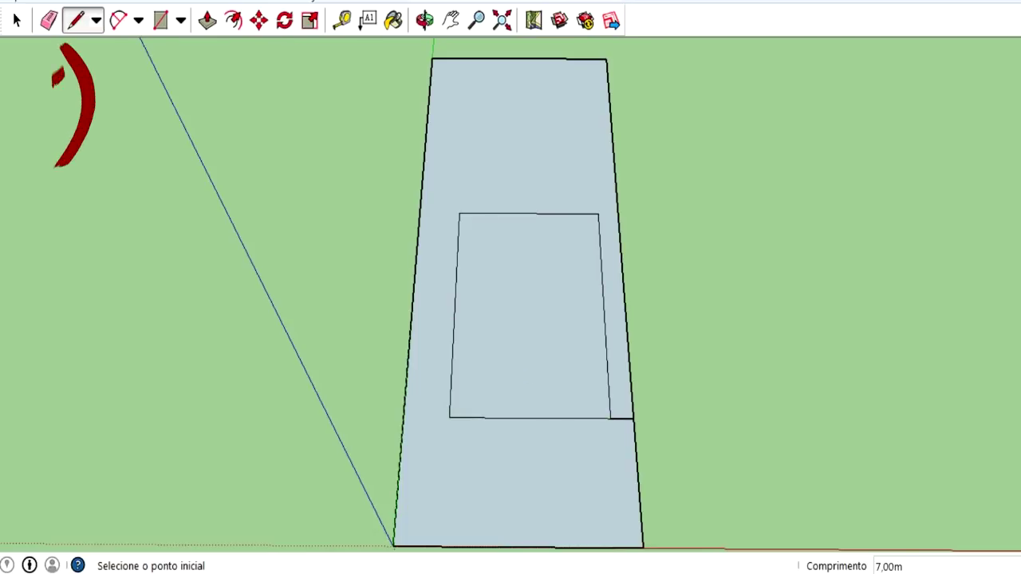
Step: Erase the connector edge to the lot, then orbit and zoom to a near top-down view
click(48, 20)
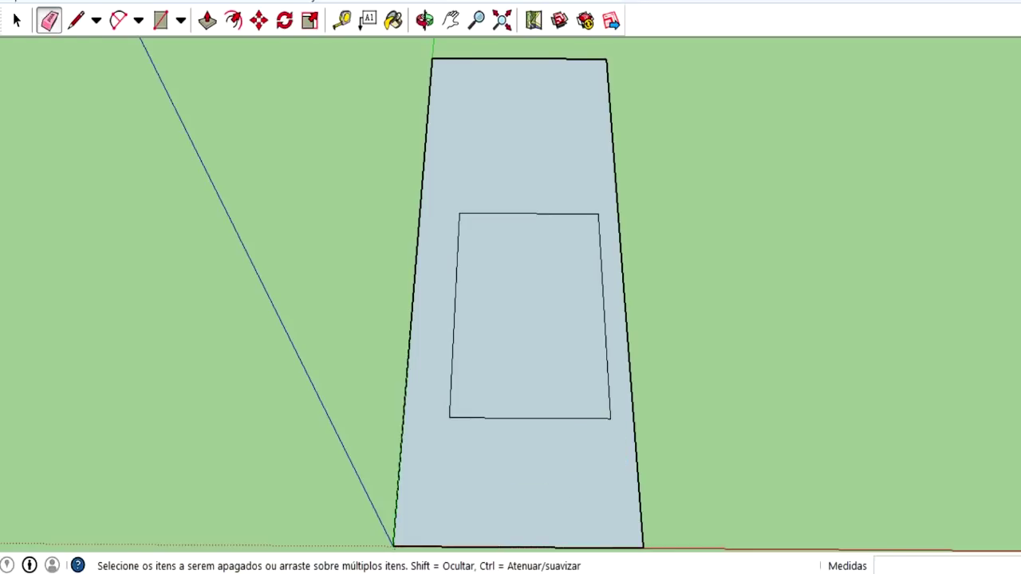
middle_drag(527, 320, 494, 263)
mouse_move(510, 319)
mouse_down()
mouse_move(479, 367)
mouse_move(431, 391)
mouse_up()
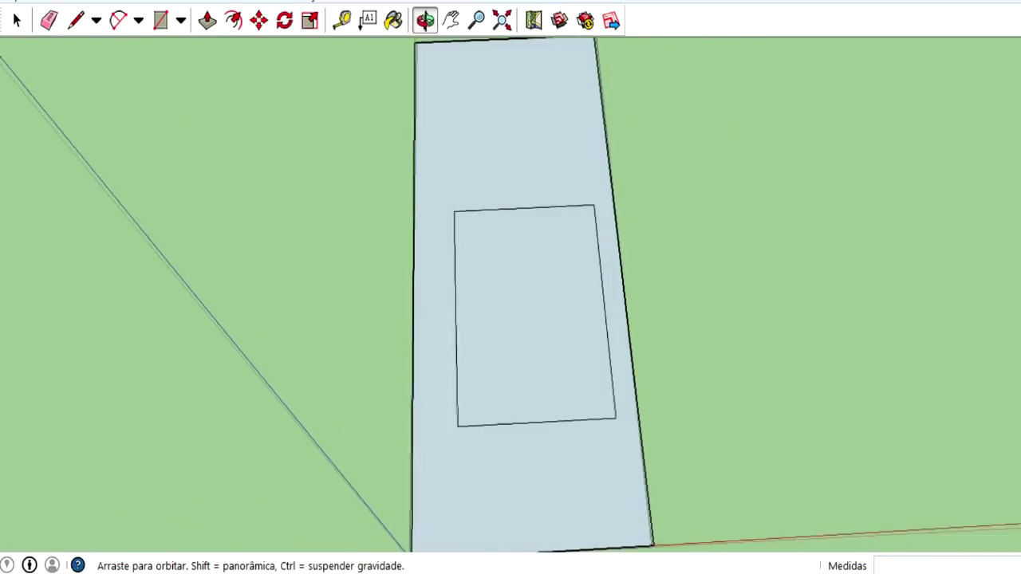
scroll(510, 303, up, 2)
scroll(510, 303, up, 2)
scroll(510, 303, up, 2)
drag(510, 304, 484, 303)
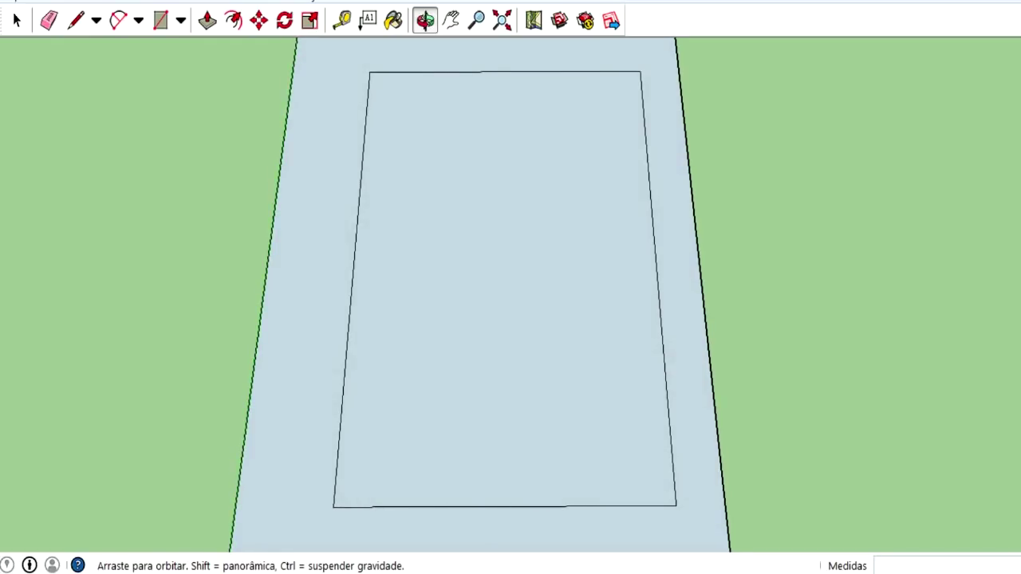
Step: Offset 0.12 m at the bottom-right corner and draw the inner right wall line
click(75, 20)
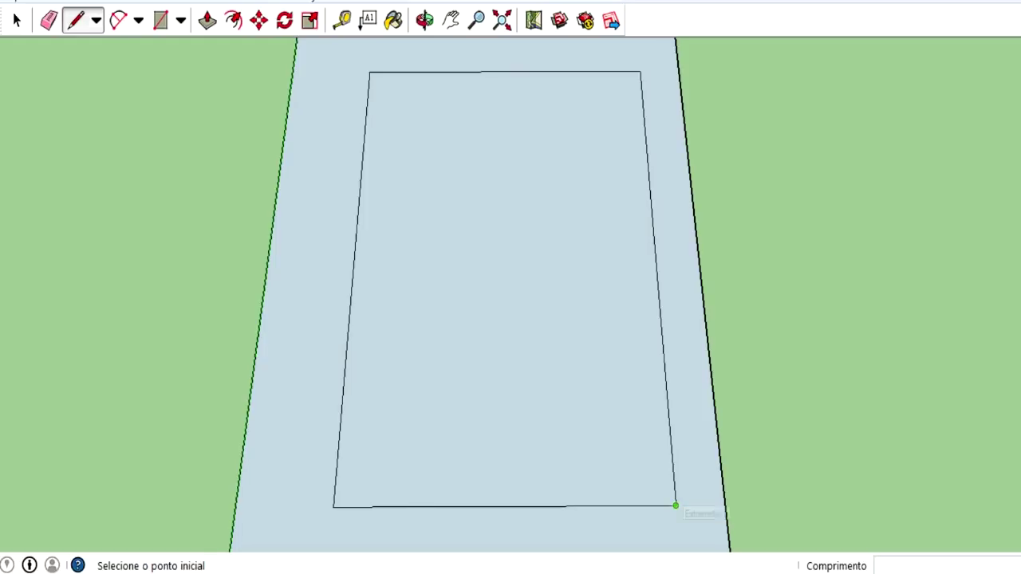
click(675, 506)
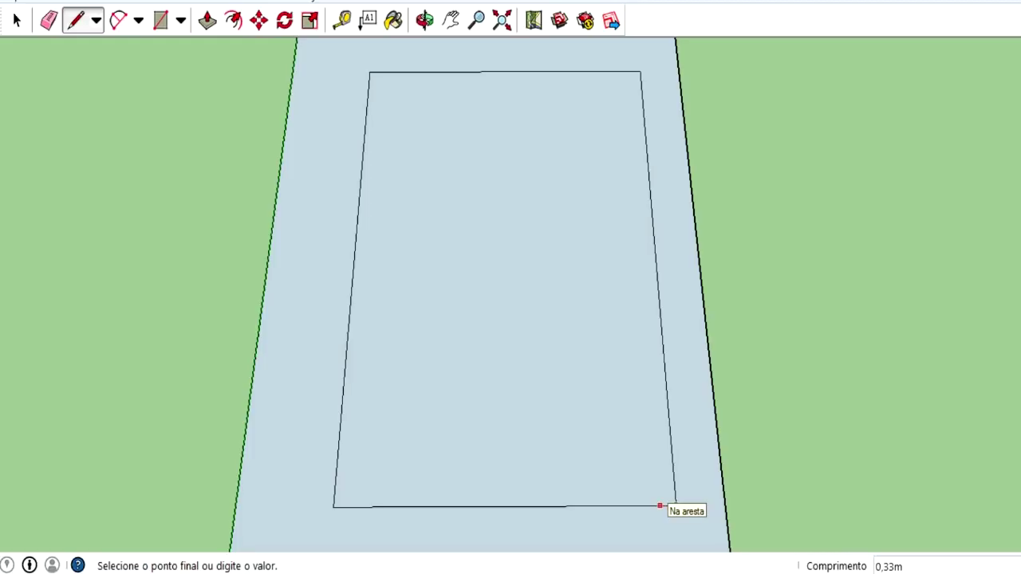
text(0,12)
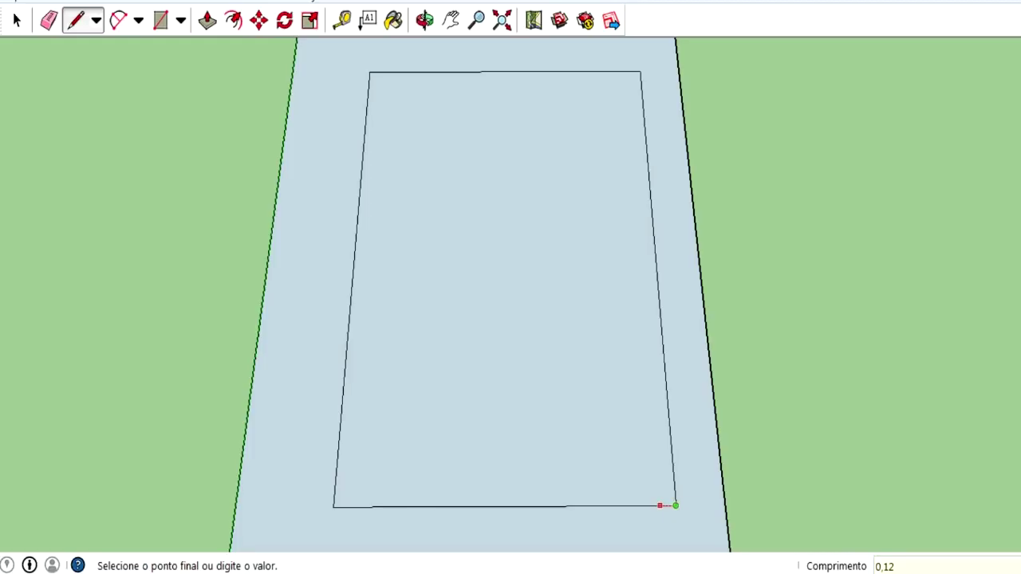
key(Return)
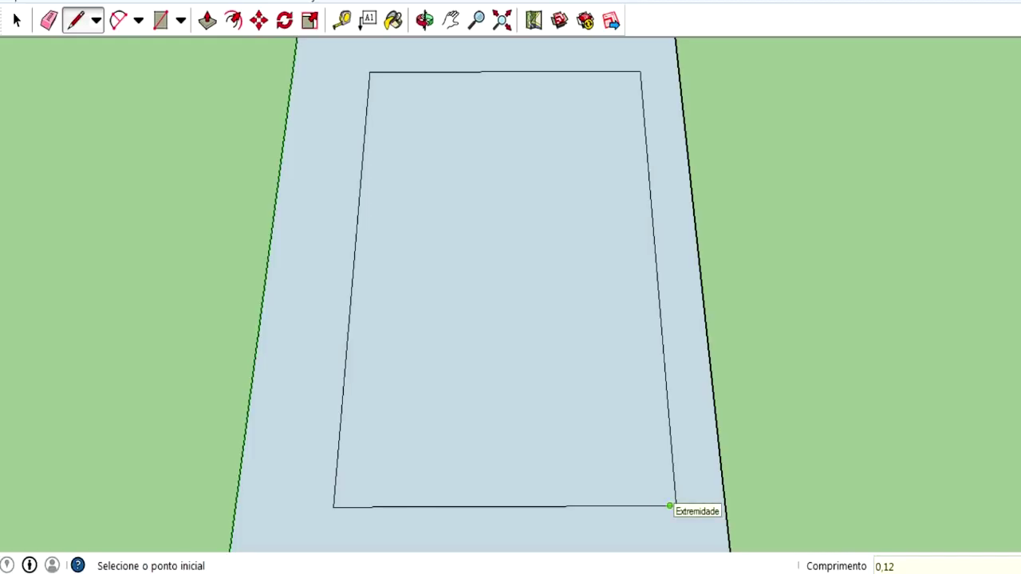
click(672, 506)
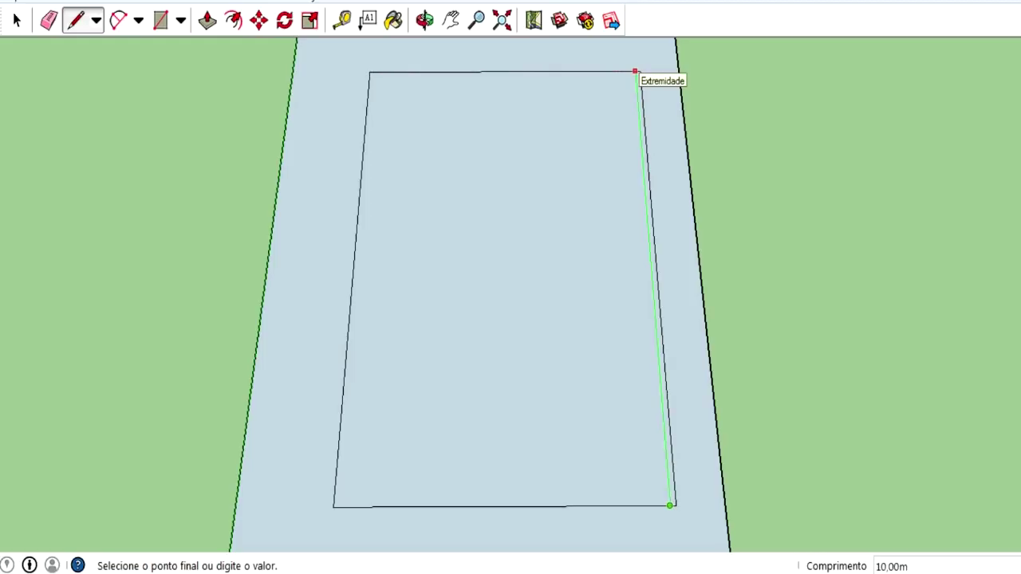
click(638, 71)
Step: Draw the inner bottom, left and top wall lines 0.12 m inside the rectangle
click(670, 505)
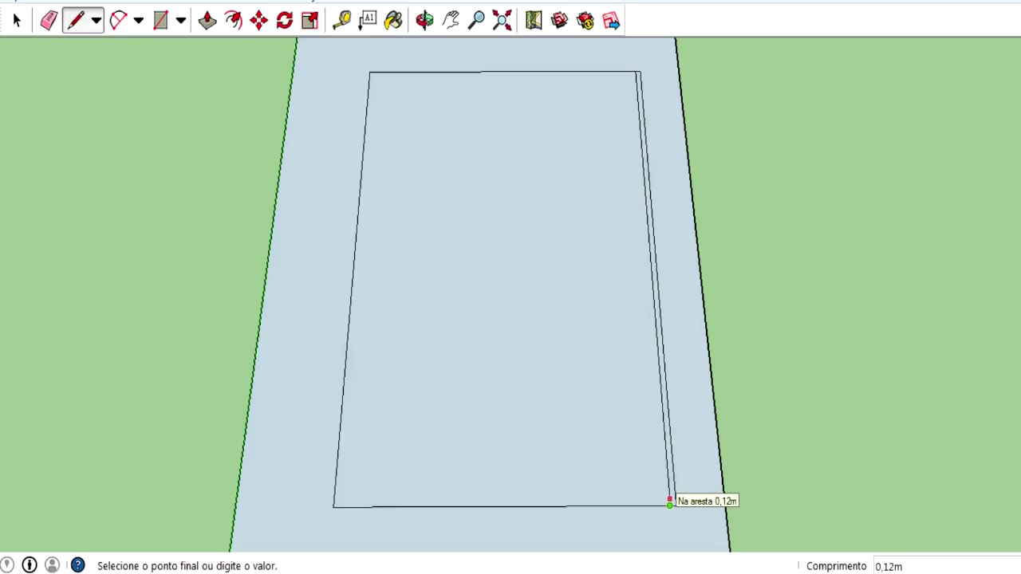
click(670, 504)
click(670, 501)
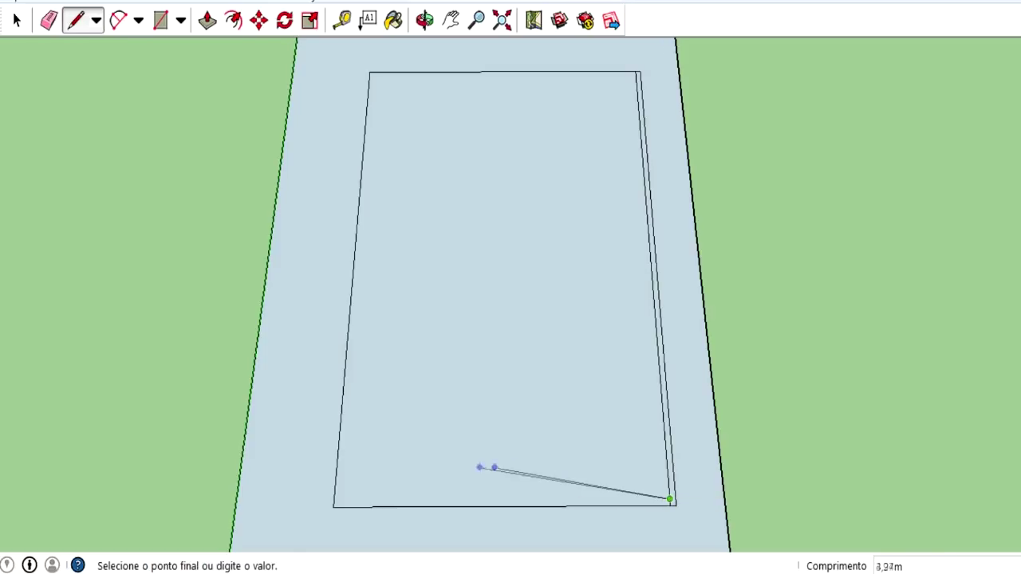
click(335, 501)
click(335, 502)
click(333, 507)
click(339, 501)
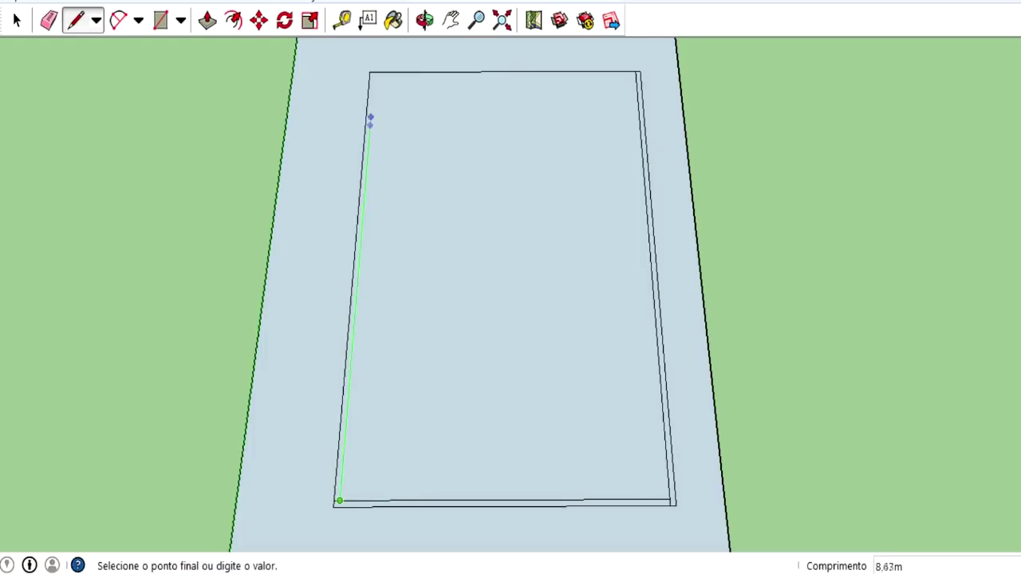
click(373, 73)
click(373, 73)
click(372, 76)
click(372, 76)
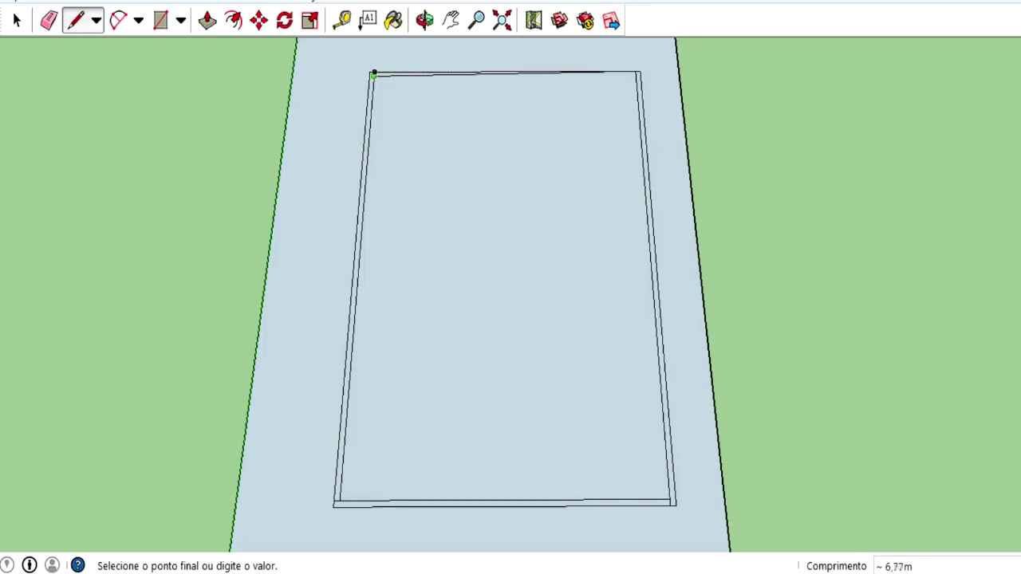
click(637, 75)
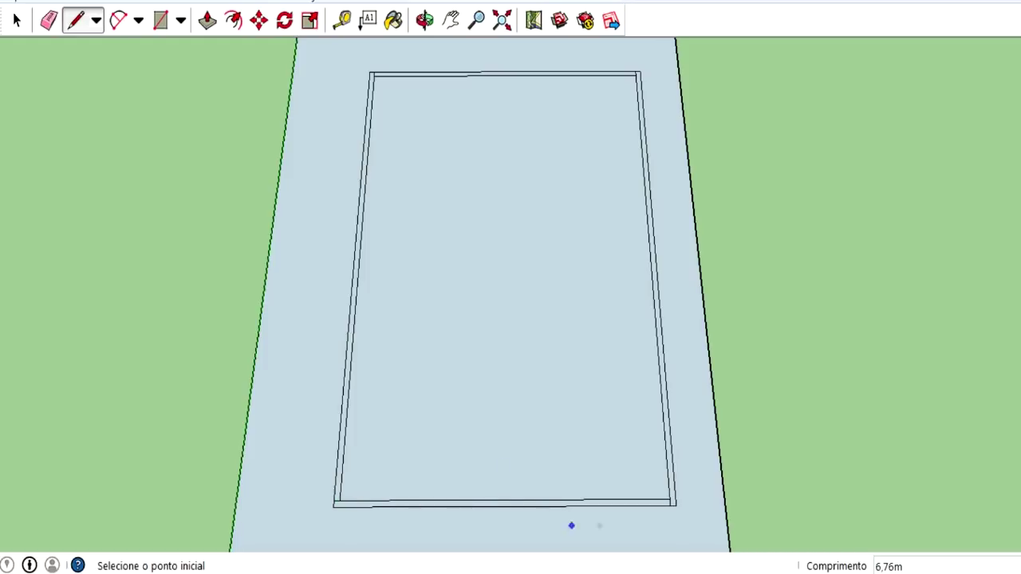
Step: Draw a partition up from the bottom wall and offset 0.12 m for its thickness
click(504, 500)
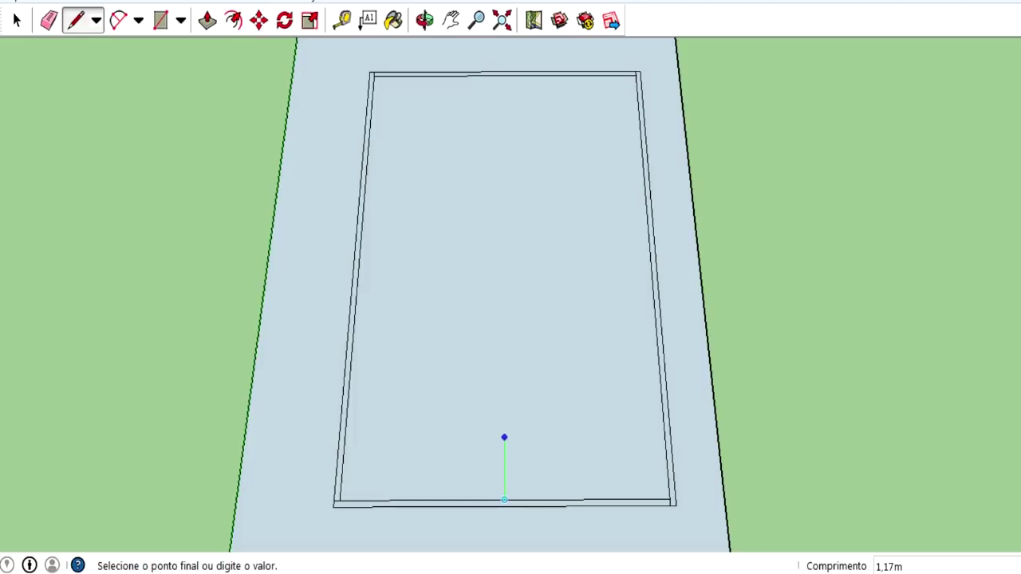
double_click(504, 300)
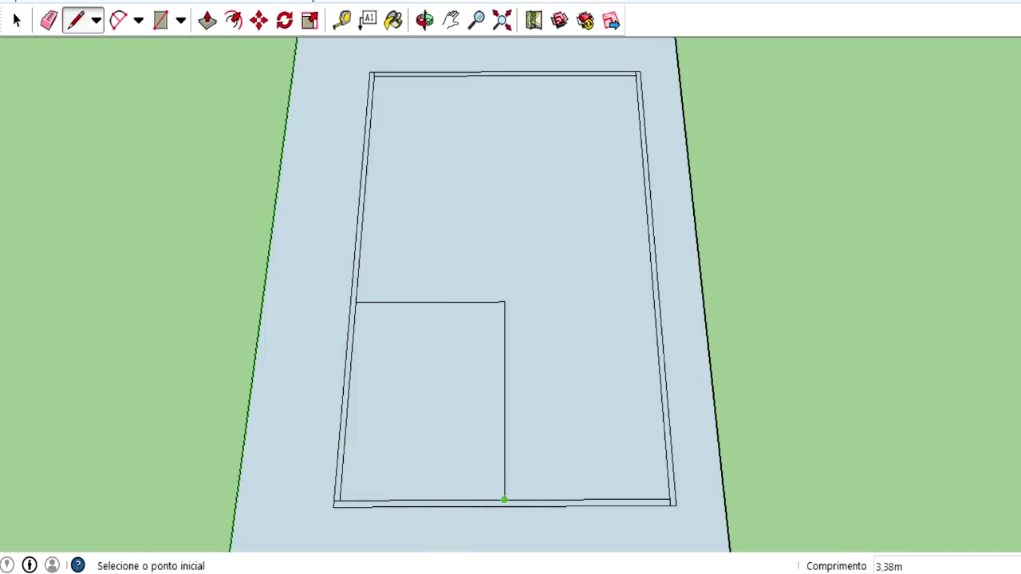
click(504, 500)
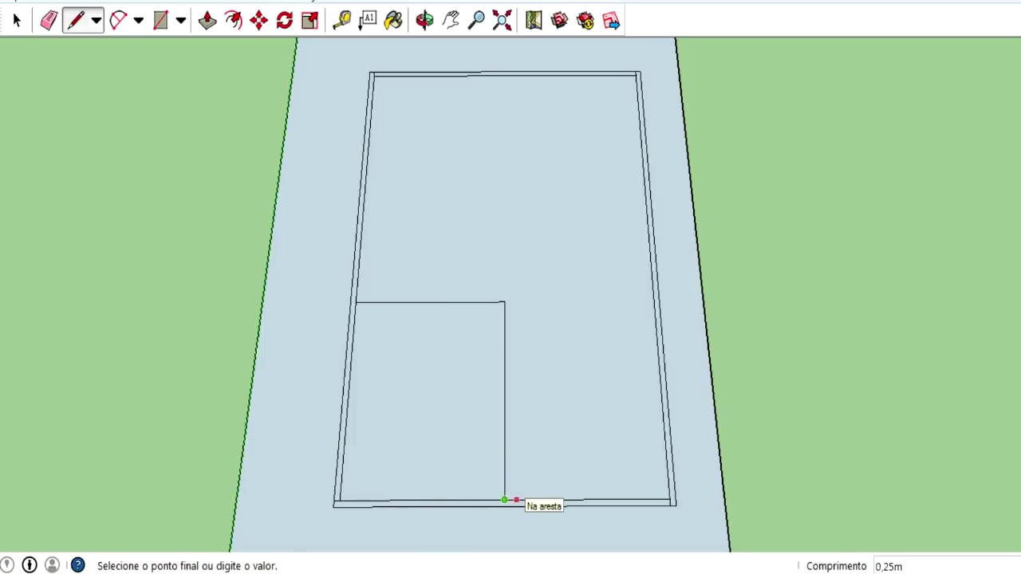
text(12)
key(Return)
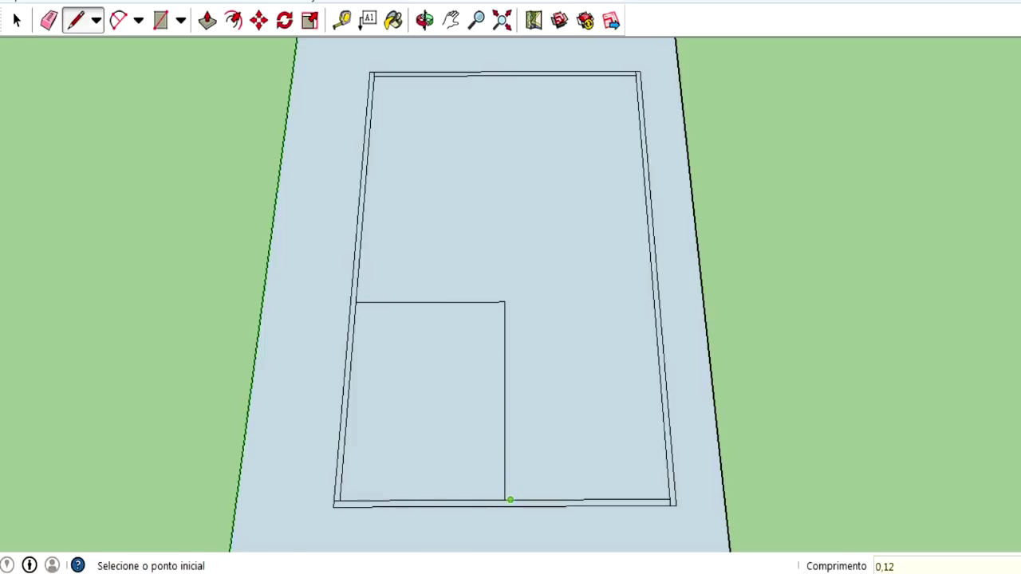
Step: Draw the second partition line 3 m up and across to the right wall
click(511, 500)
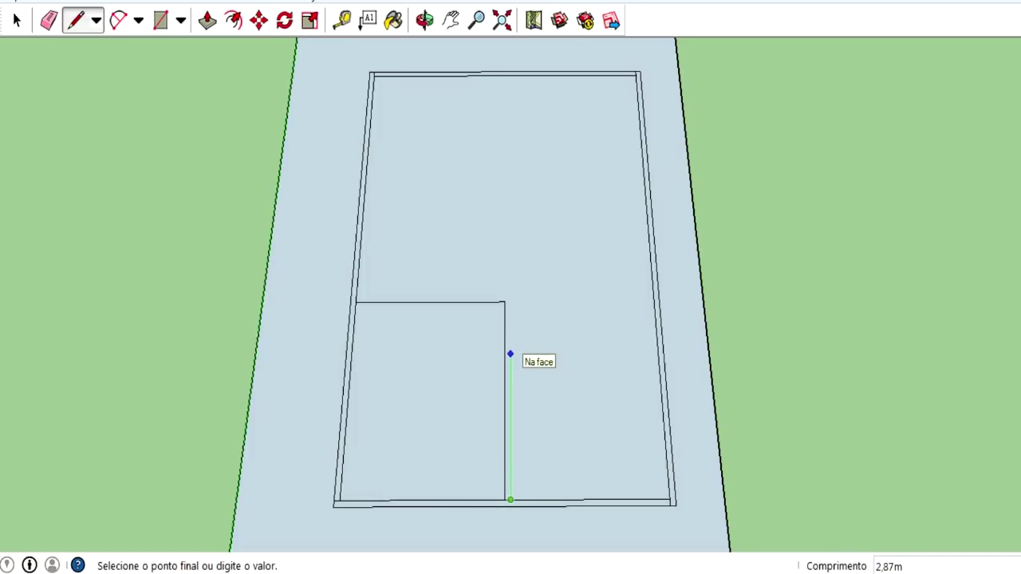
text(3)
key(Return)
scroll(611, 362, up, 1)
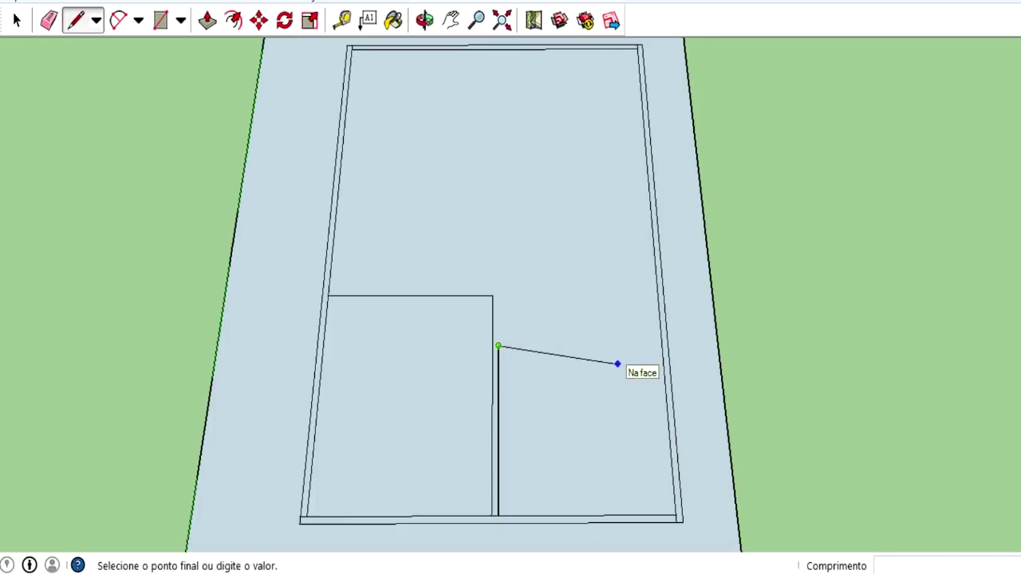
scroll(615, 362, up, 1)
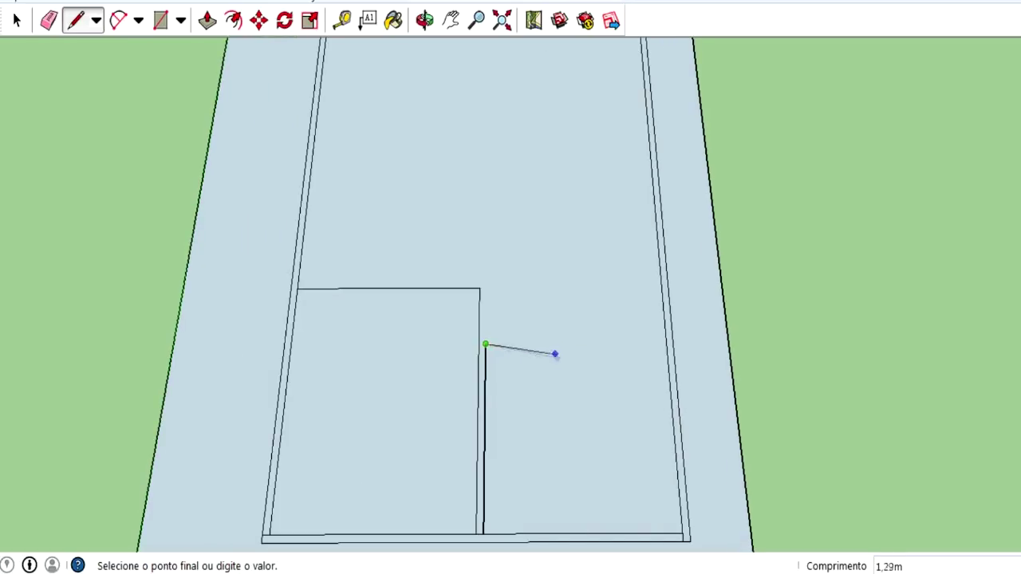
scroll(567, 406, up, 1)
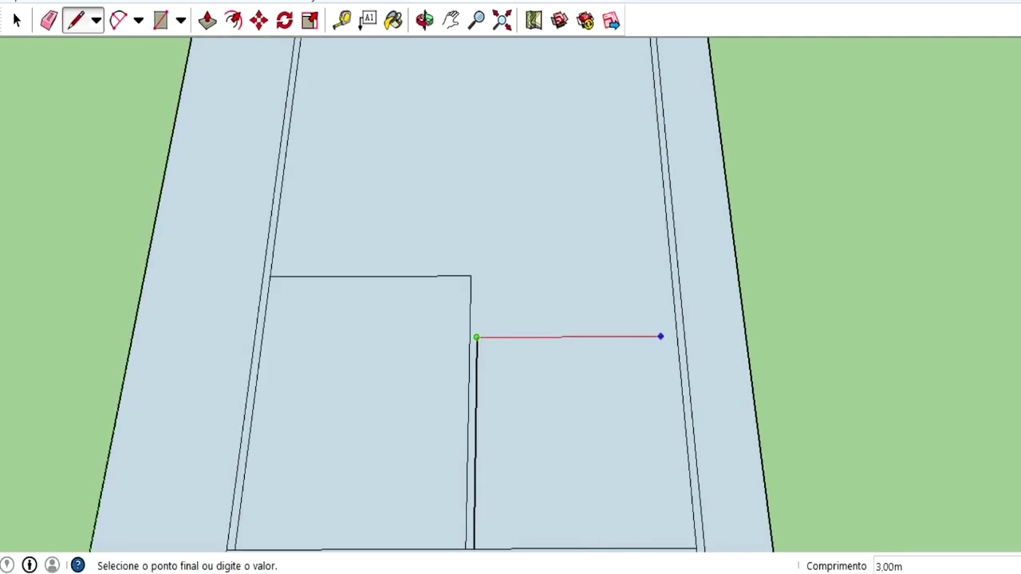
click(676, 337)
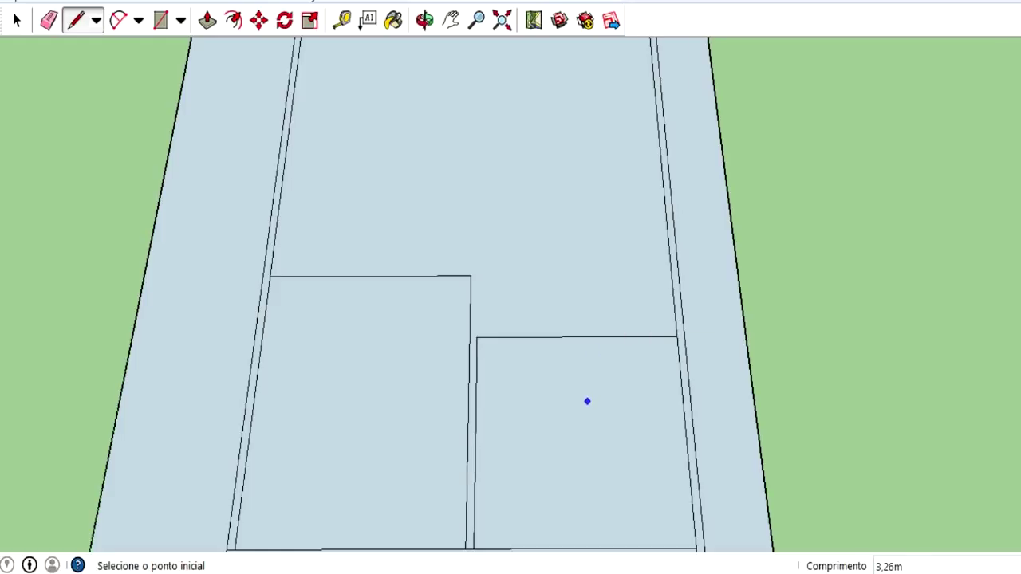
scroll(587, 401, down, 1)
Step: Outline a 3 m deep room above the lower-right room behind a 0.12 m wall
click(668, 342)
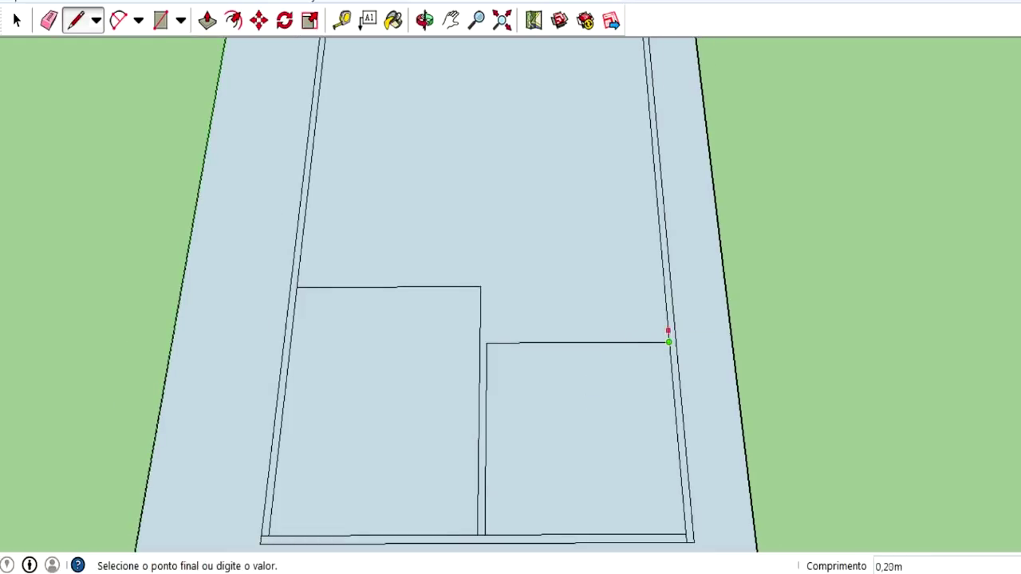
text(12)
key(Return)
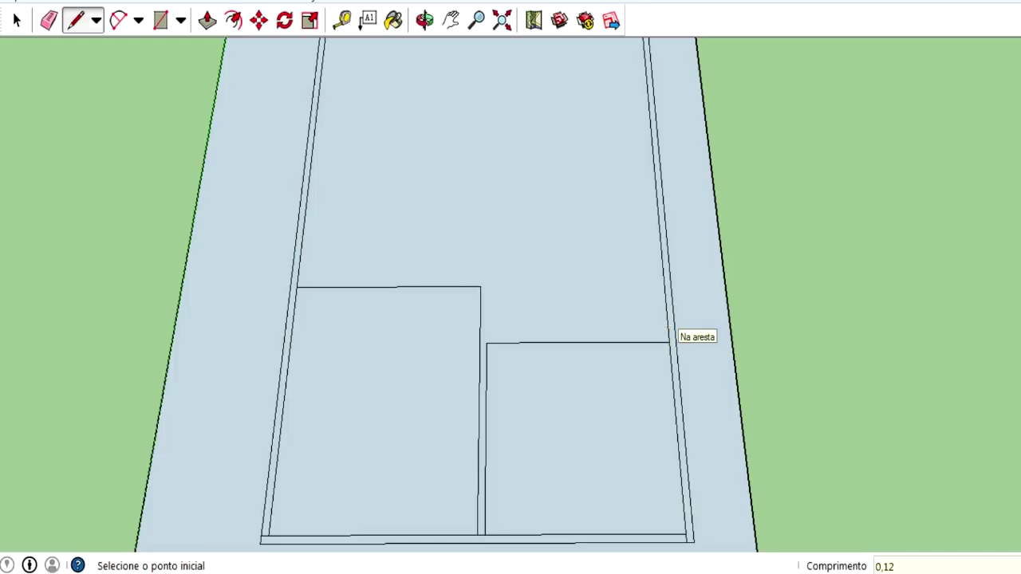
click(669, 336)
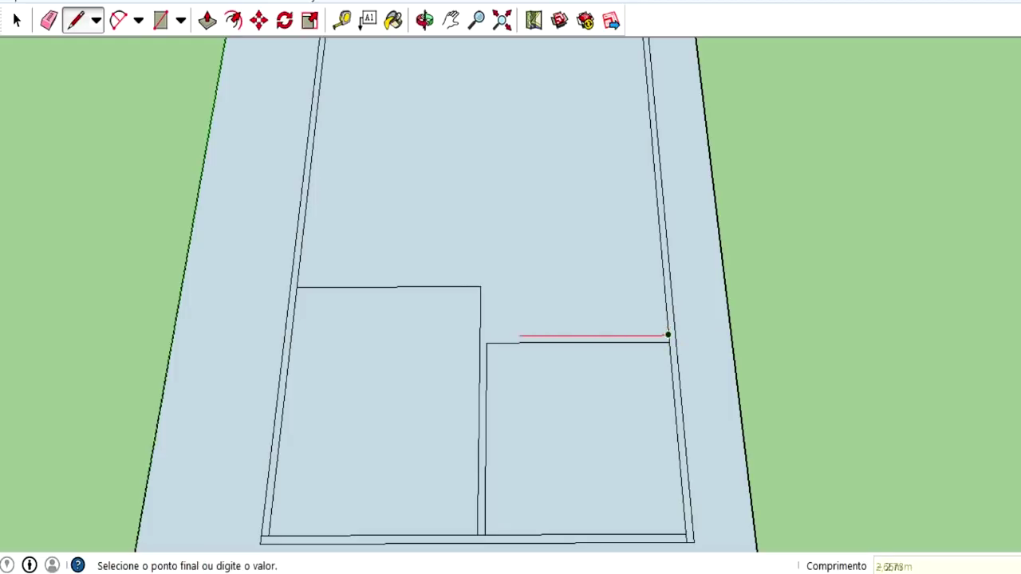
click(485, 336)
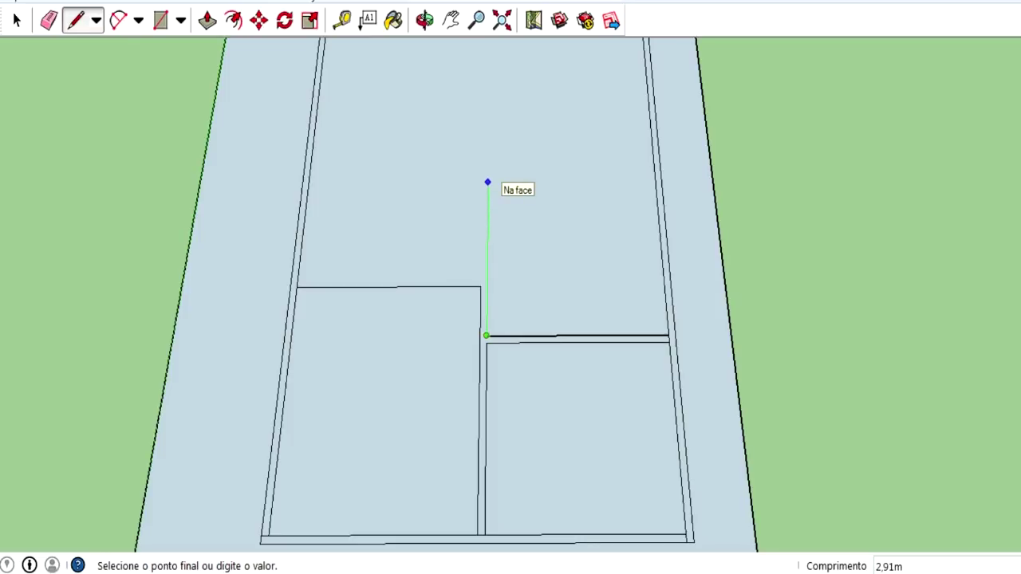
text(3)
key(Return)
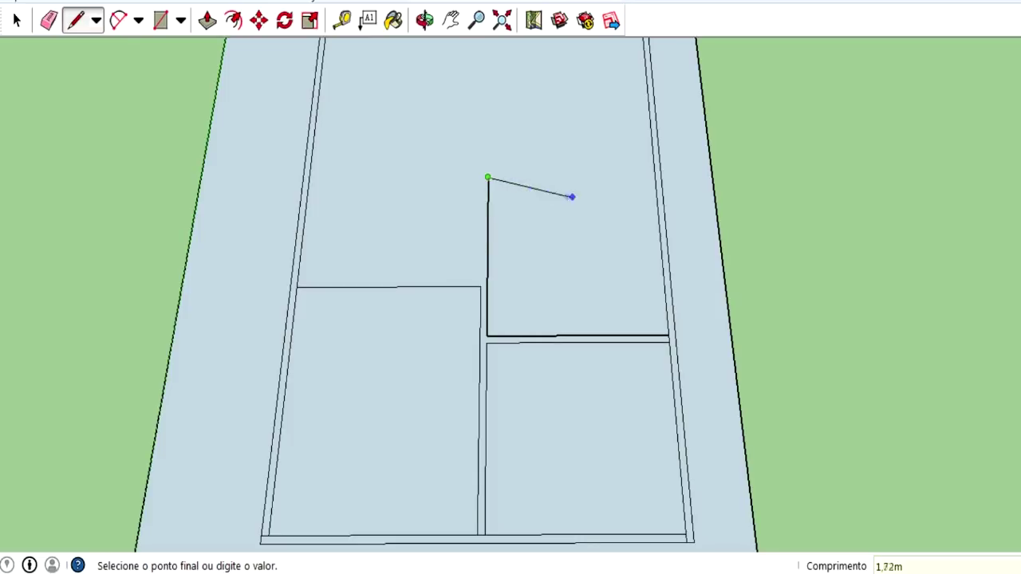
click(655, 177)
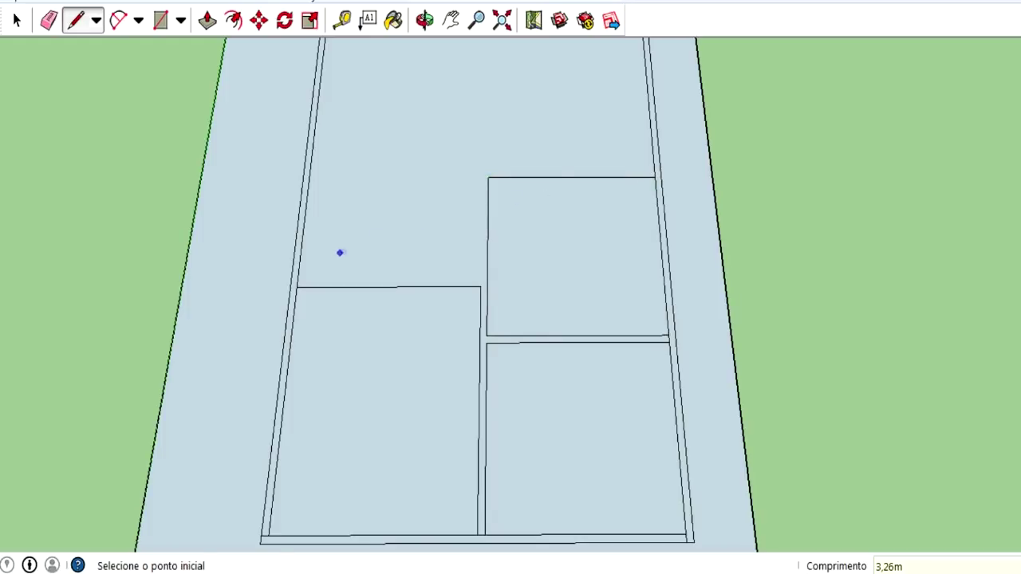
Step: Draw a 0.12 m double wall from the left wall to the central wall, closing a left room
click(296, 287)
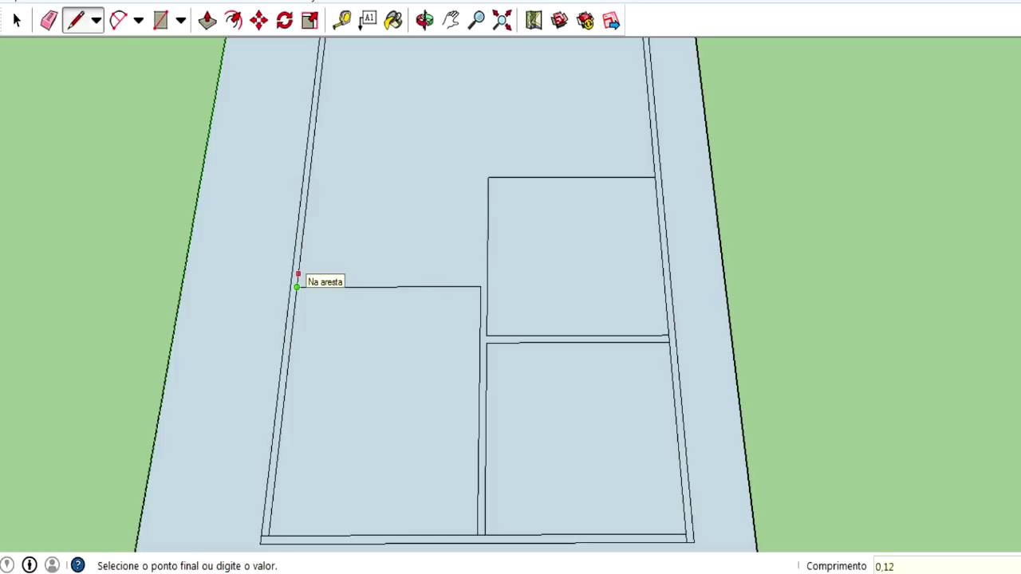
text(2)
key(Return)
click(297, 279)
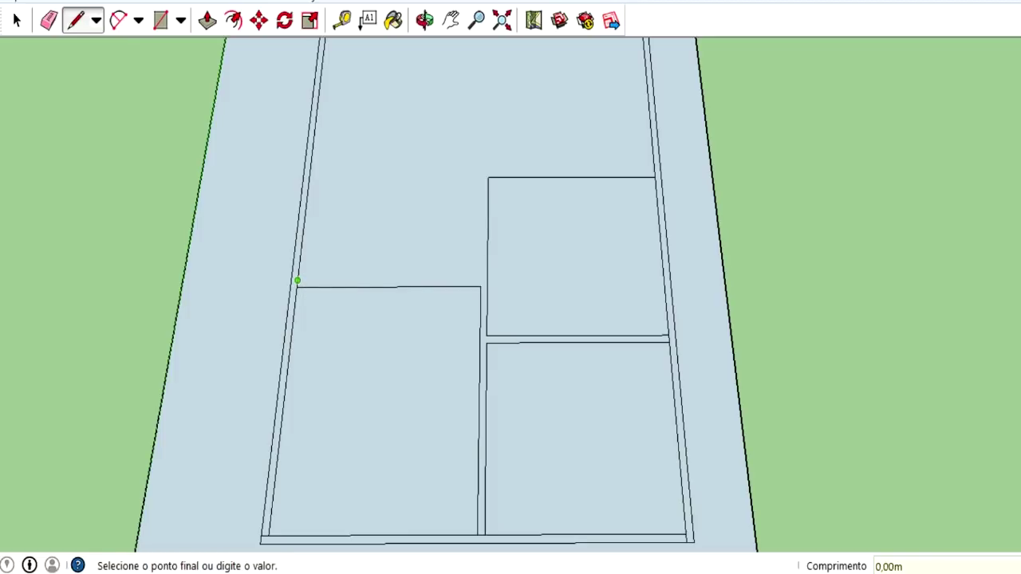
click(480, 285)
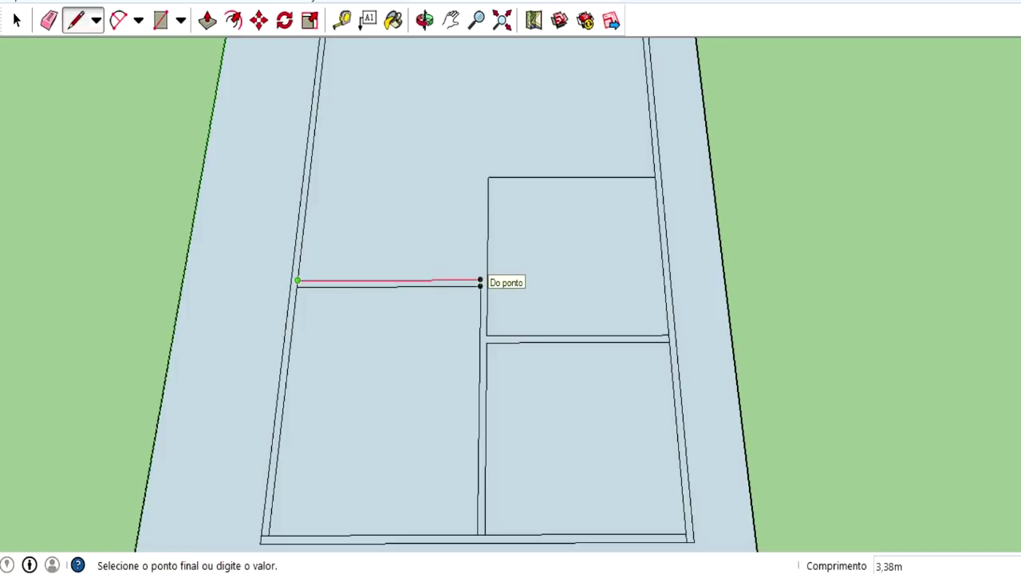
click(480, 280)
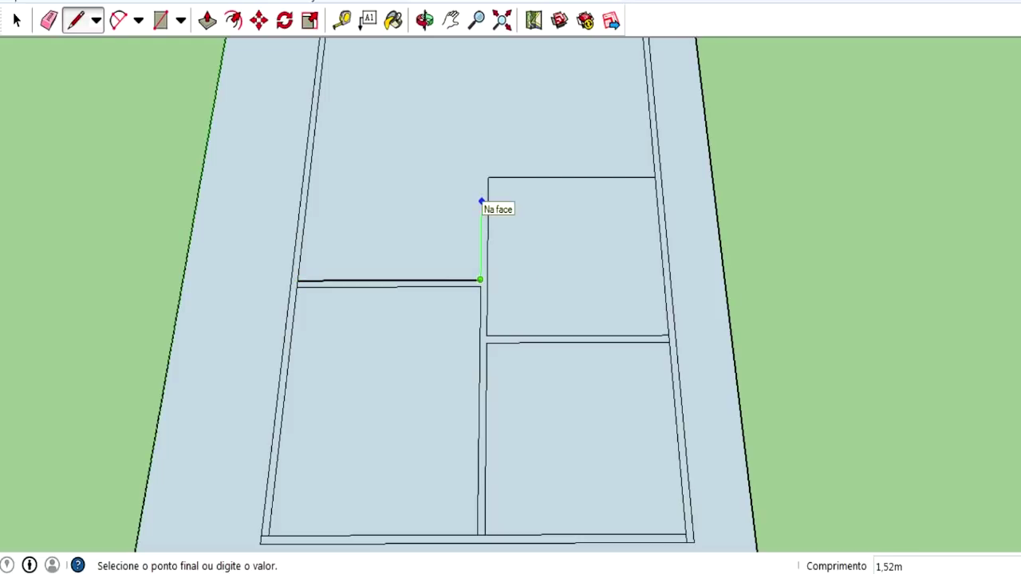
click(481, 177)
click(308, 177)
Step: Draw a cross wall line from the left to the right wall, plus a short vertical line
click(310, 172)
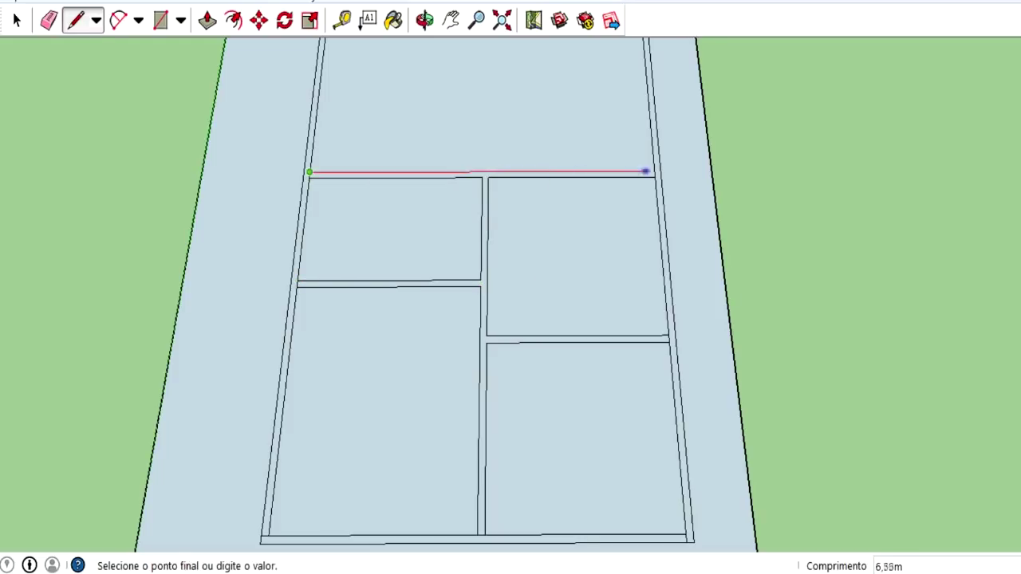
click(654, 172)
click(430, 177)
click(430, 177)
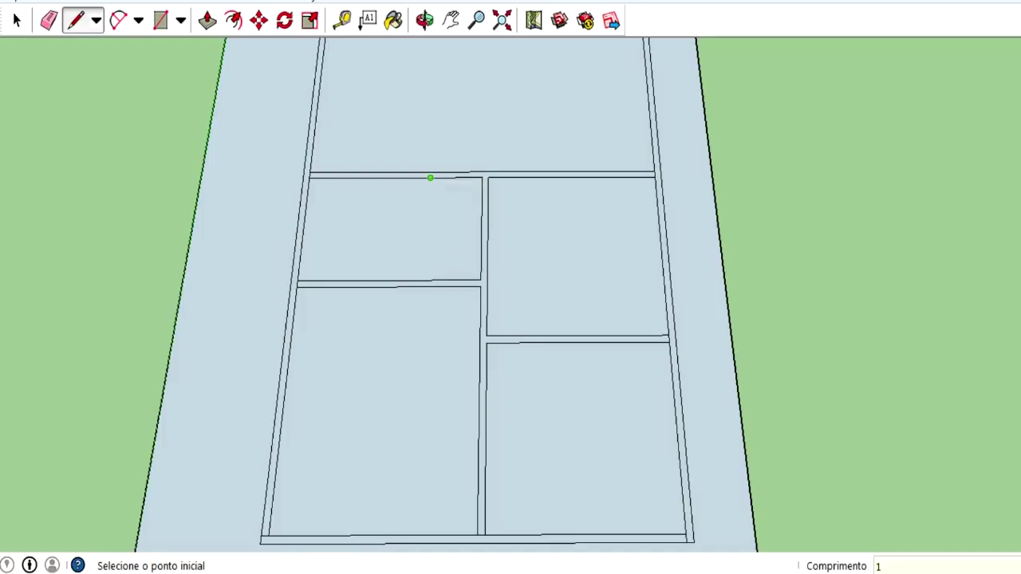
click(430, 177)
click(426, 286)
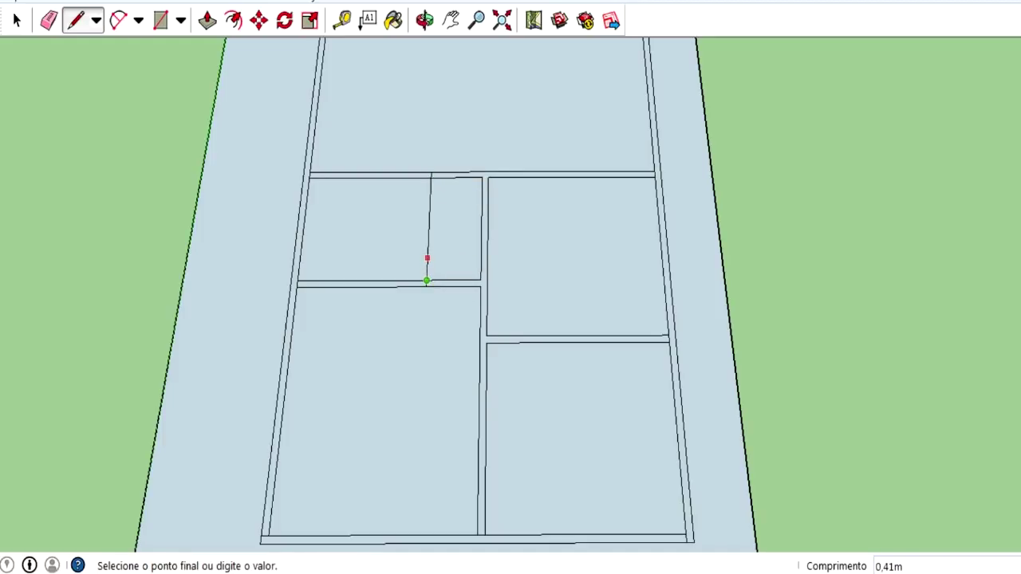
Step: Erase the stray vertical edge and close the top wall gap at the central wall
click(423, 253)
click(49, 20)
click(430, 215)
key(l)
click(479, 175)
key(Escape)
click(481, 176)
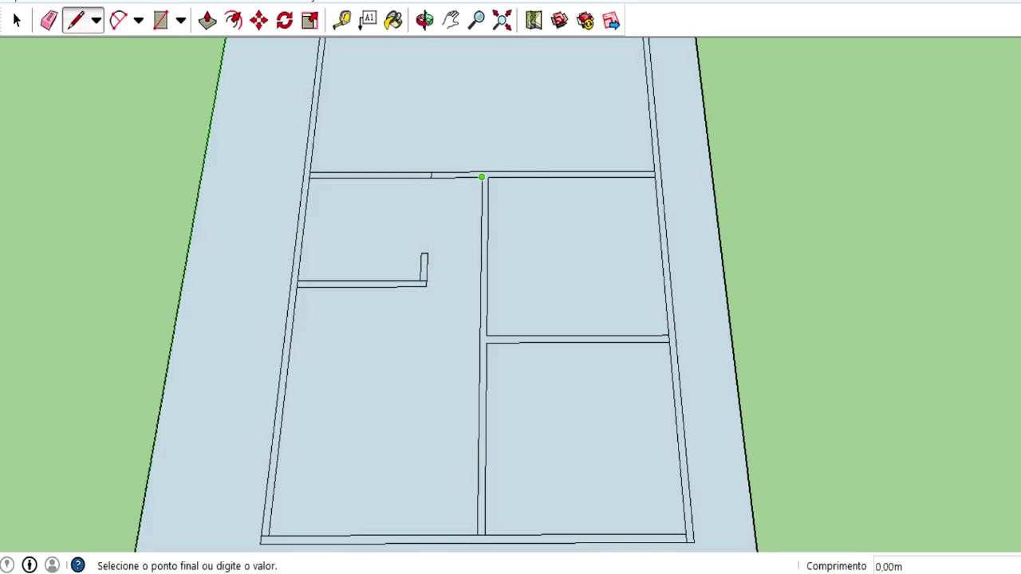
click(482, 172)
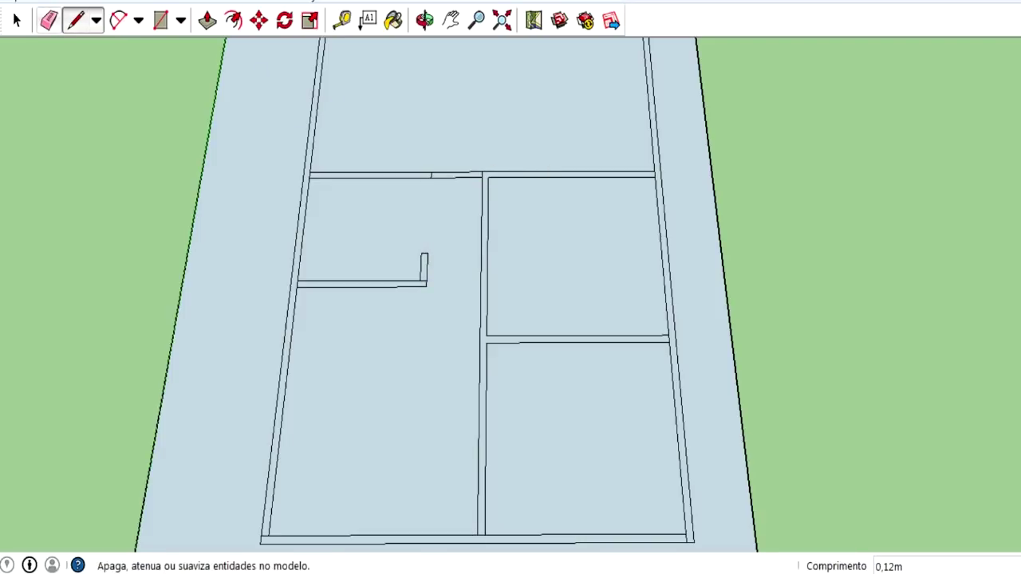
Step: Erase the top wall edges left of the central wall to open a doorway gap
click(49, 20)
drag(456, 173, 456, 177)
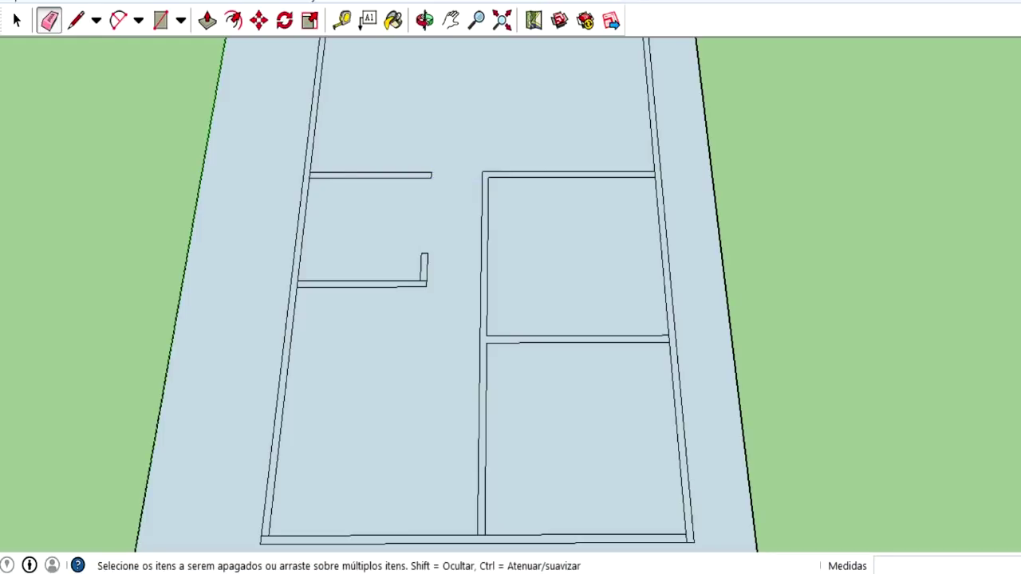
scroll(433, 279, up, 1)
scroll(433, 278, up, 2)
scroll(433, 278, up, 2)
scroll(433, 279, up, 1)
click(75, 20)
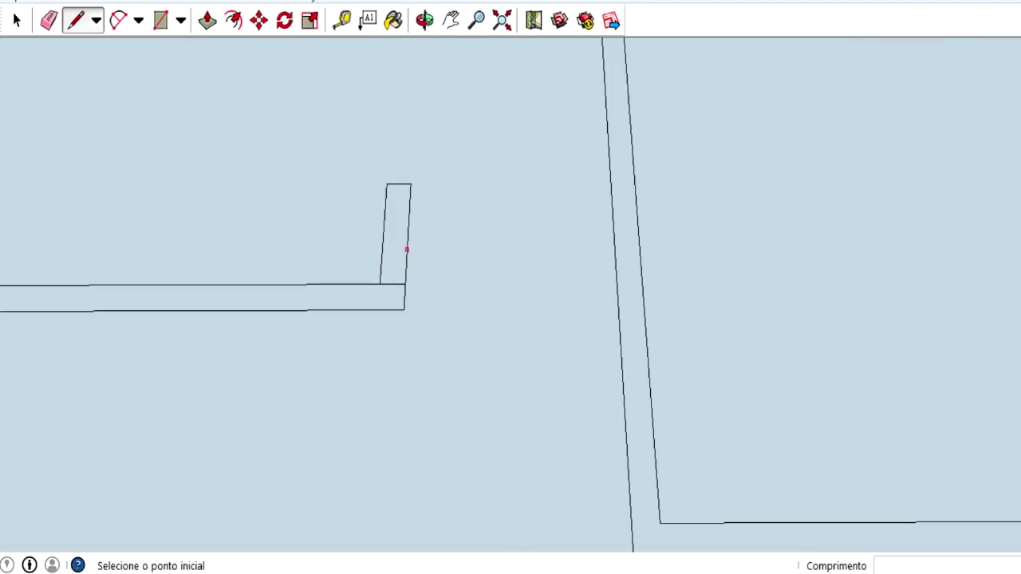
Step: Tidy the left partition's 0.12 m return wall, undoing test edges and erasing a stray edge
click(49, 20)
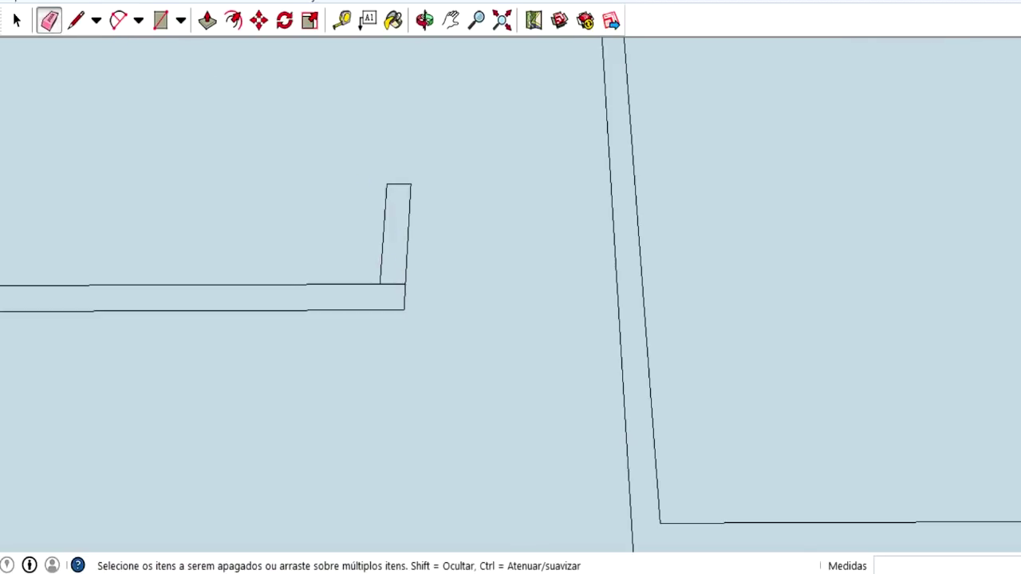
click(384, 235)
click(76, 20)
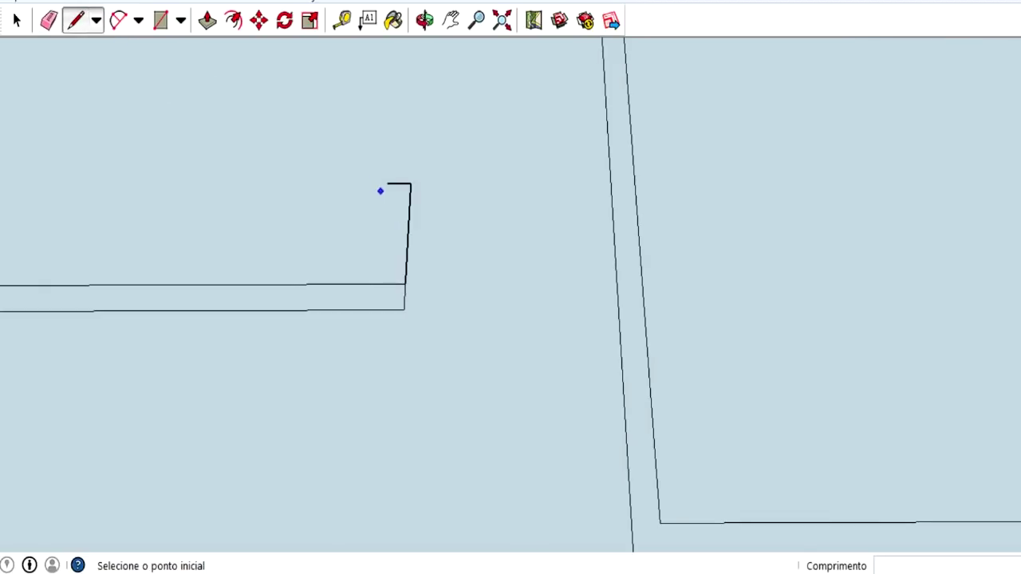
click(387, 183)
click(380, 268)
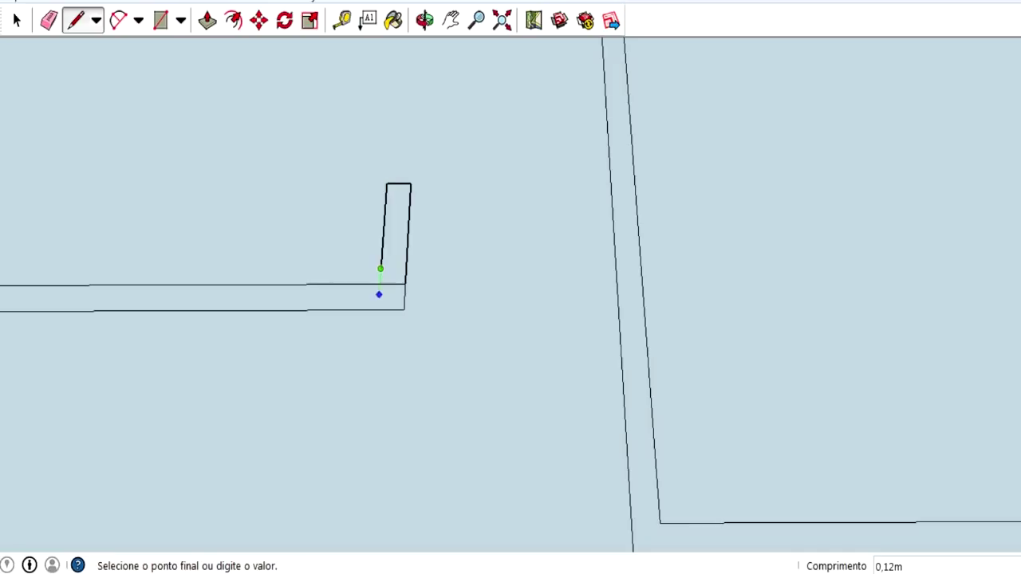
key(Escape)
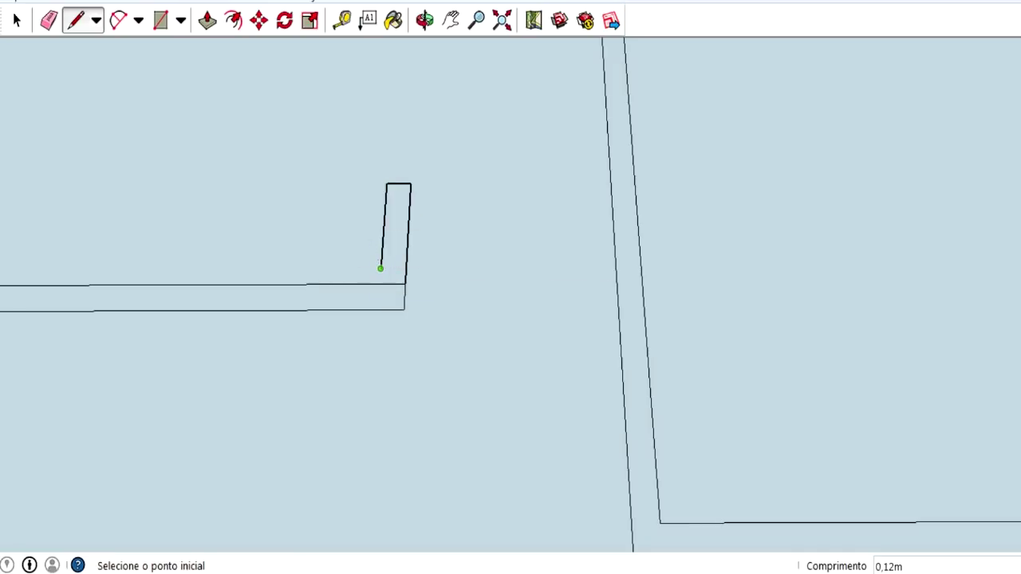
key(ctrl+z)
key(ctrl+y)
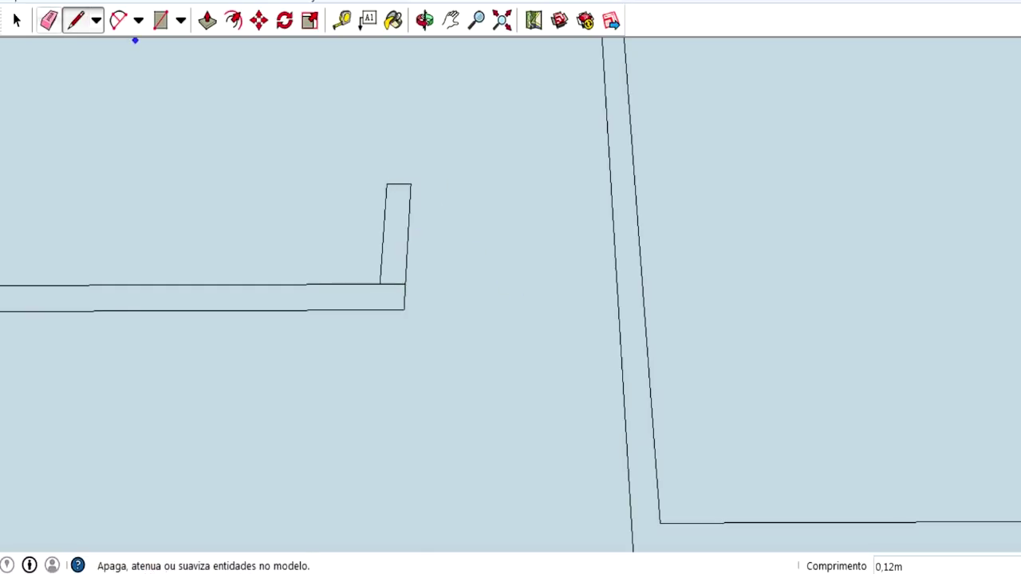
click(49, 20)
scroll(442, 343, down, 1)
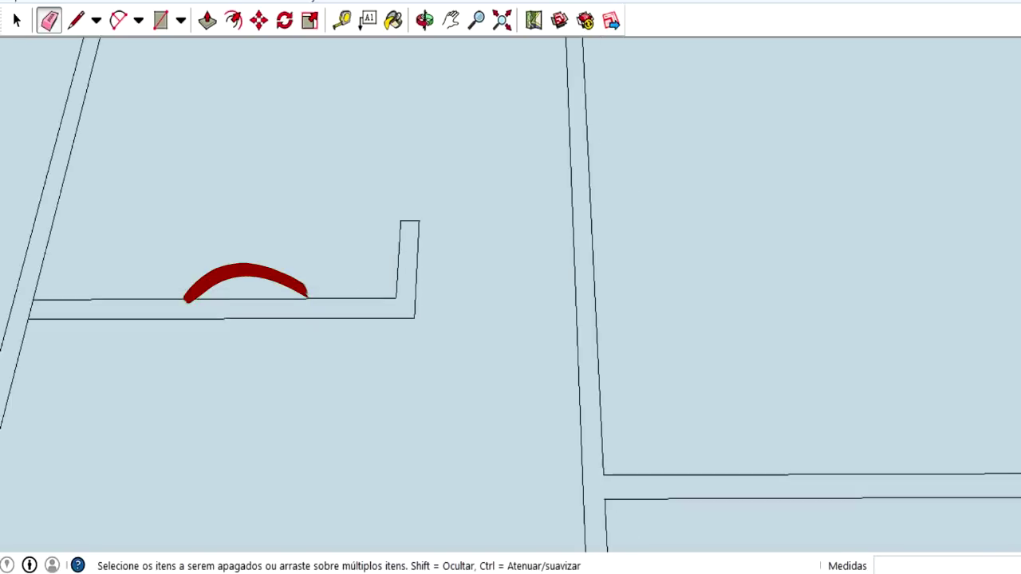
scroll(442, 343, down, 2)
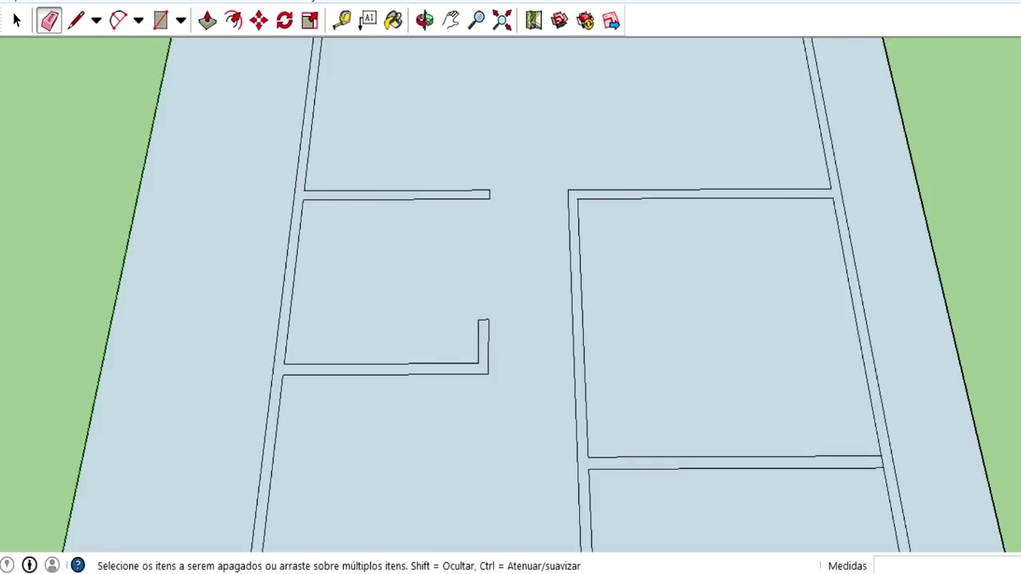
click(883, 462)
Step: Bring the lower rooms into view and draw a cross line across the left outer wall's thickness
key(h)
drag(510, 398, 510, 255)
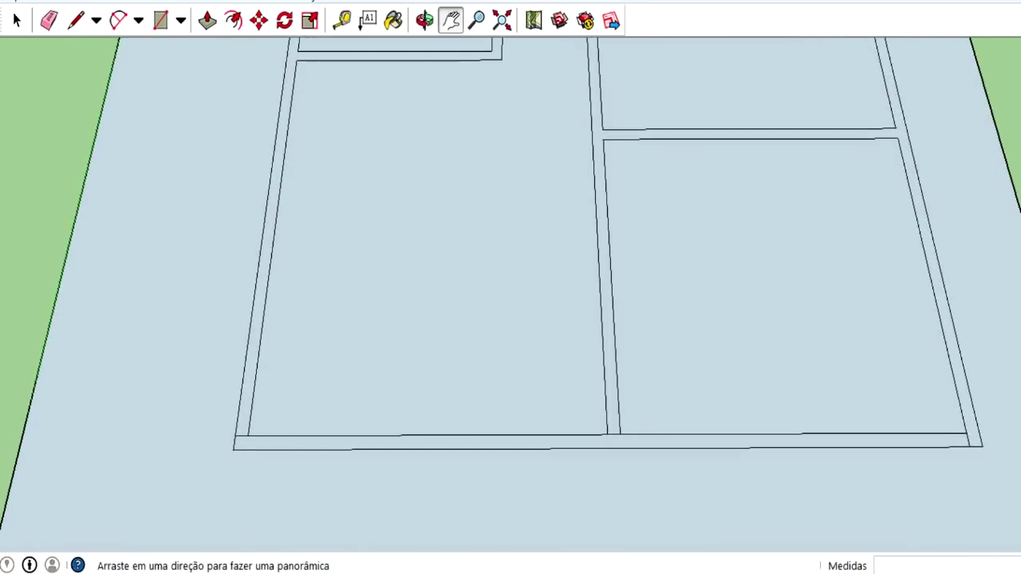
key(e)
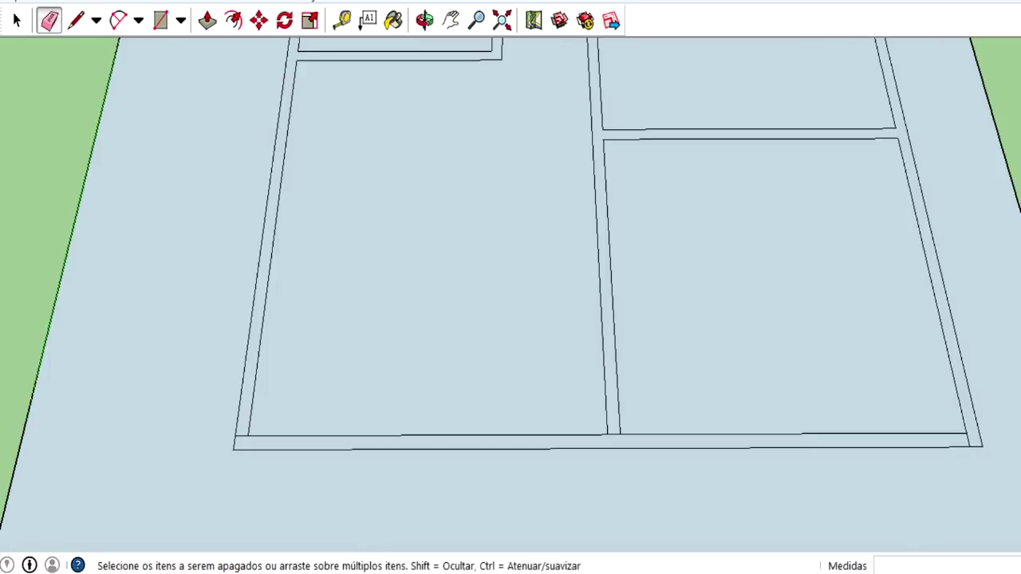
click(76, 20)
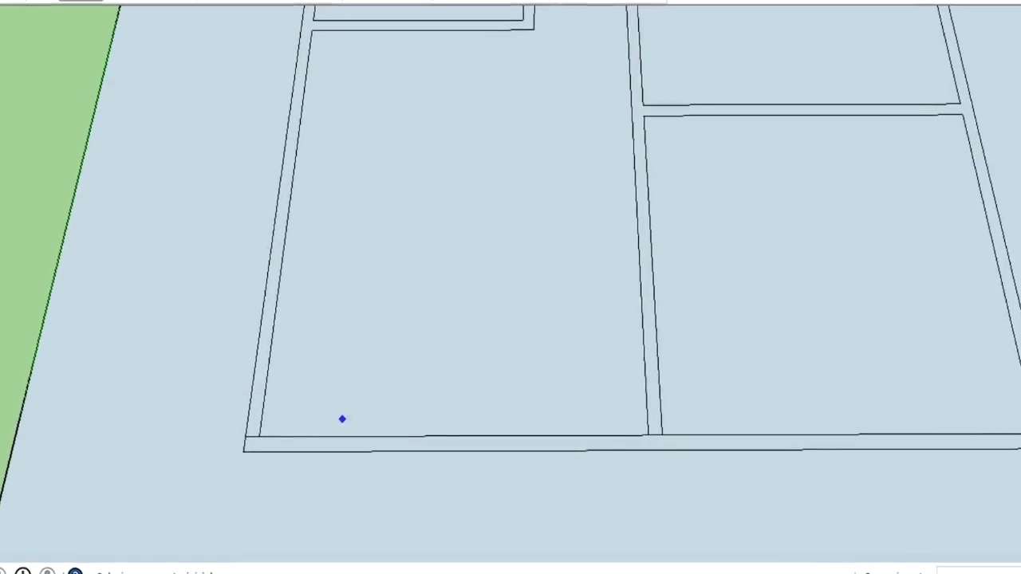
click(251, 453)
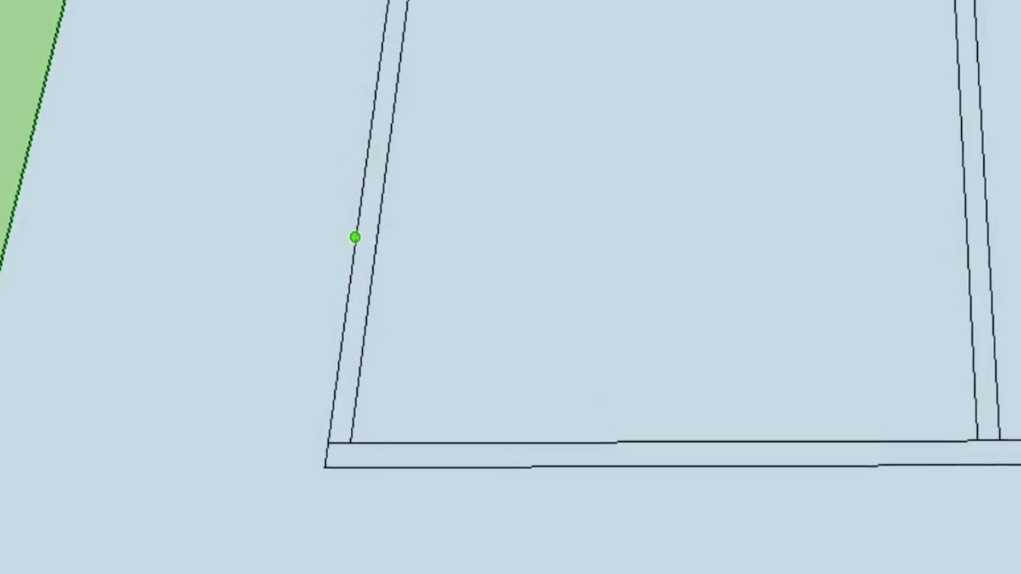
click(382, 217)
click(394, 221)
Step: Cut the front wall 1,20 m from the lower-left corner and erase the corner edges between the cuts
click(315, 465)
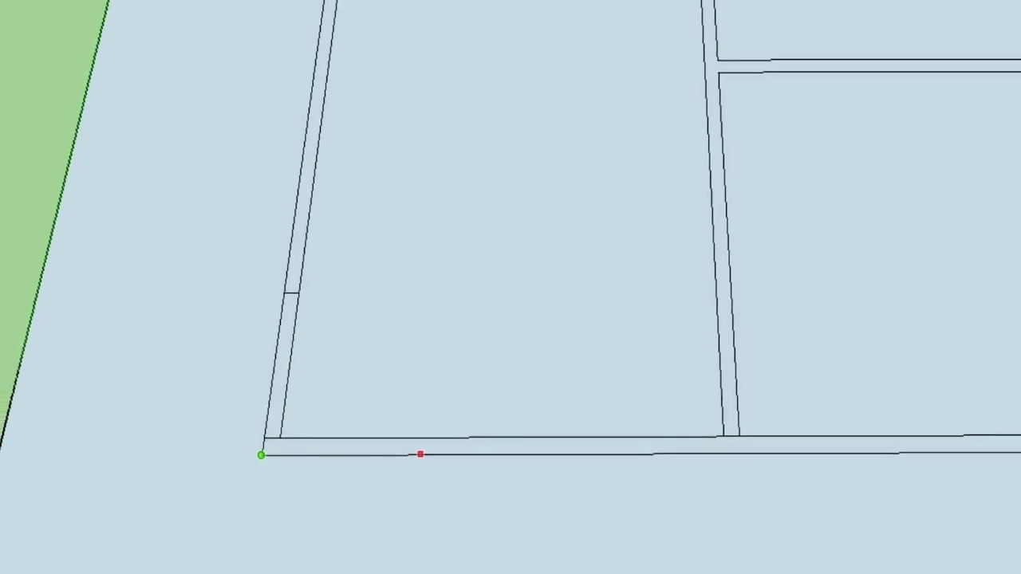
click(397, 452)
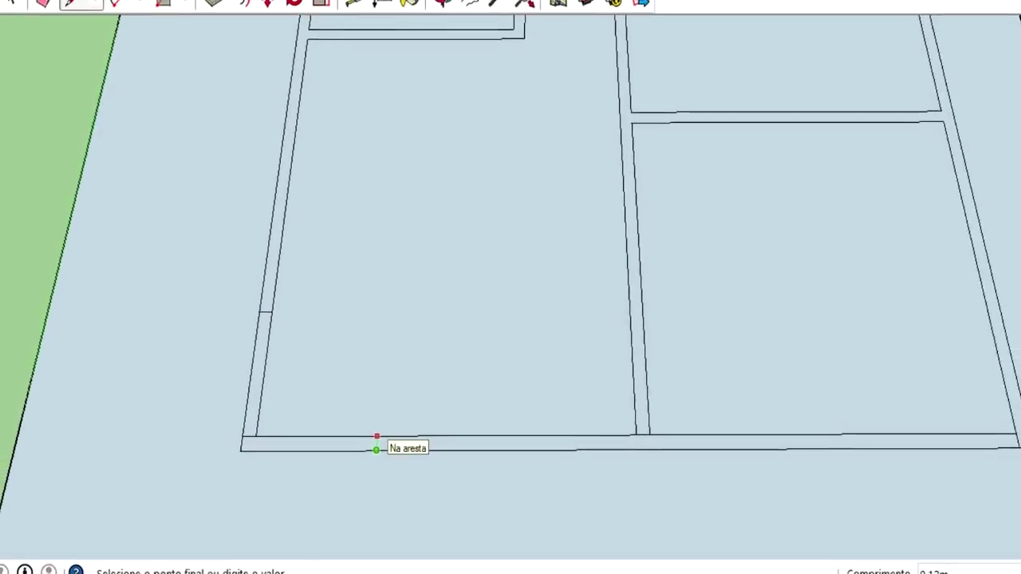
click(365, 437)
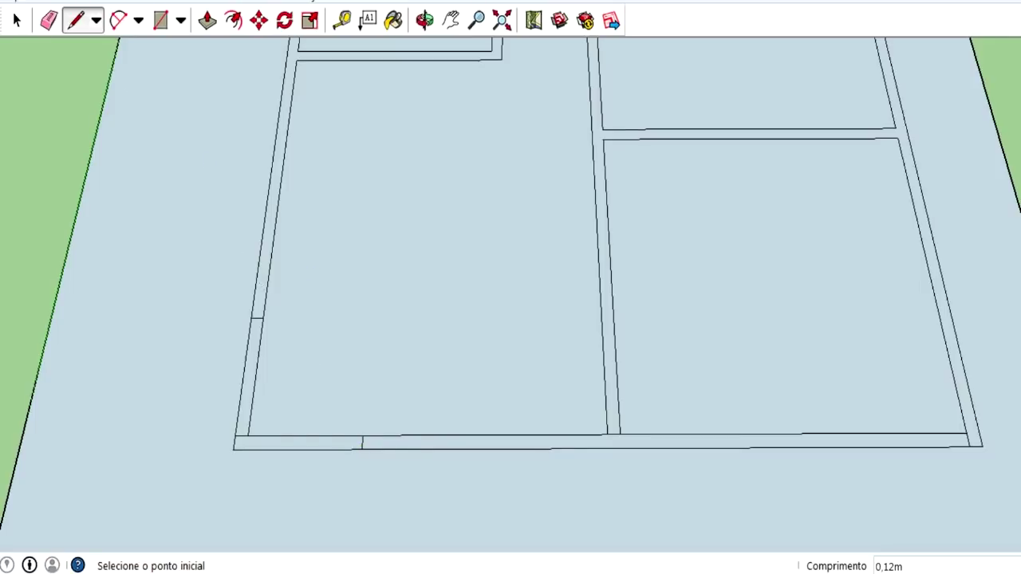
key(e)
drag(239, 359, 320, 454)
Step: Erase the corner's bottom edge and join the left and bottom walls with outer and inner arcs
click(295, 436)
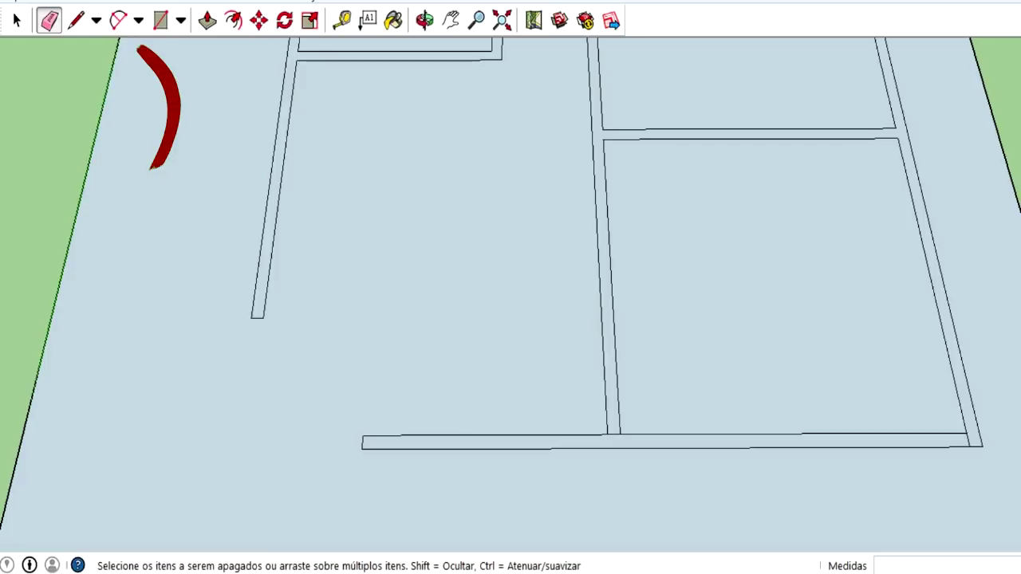
click(118, 20)
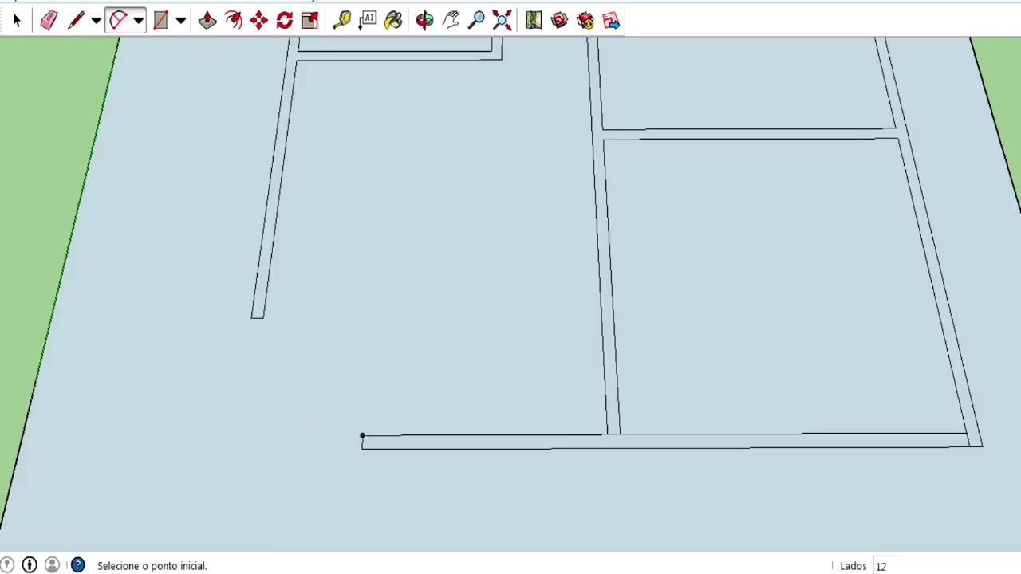
click(361, 449)
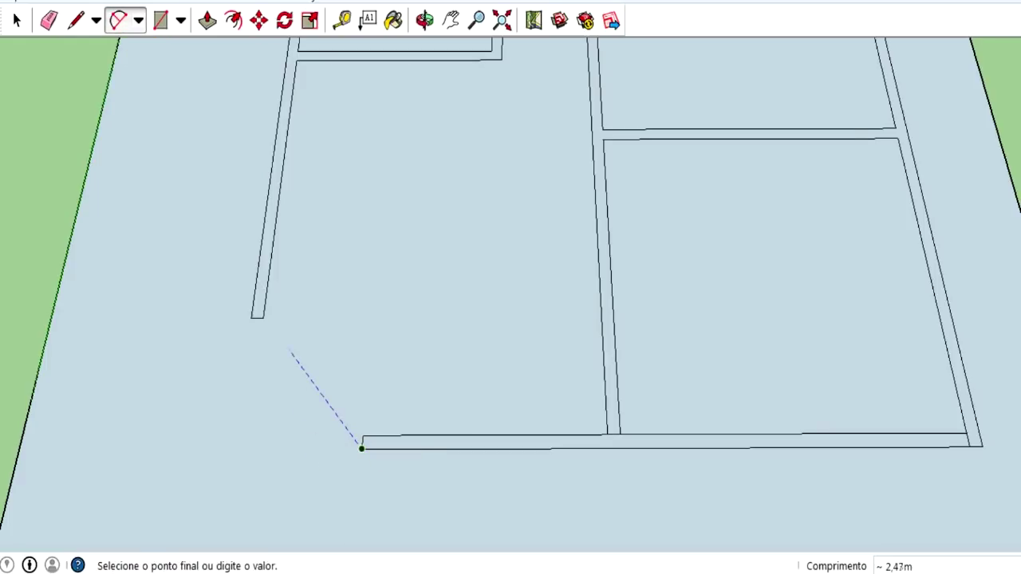
click(250, 317)
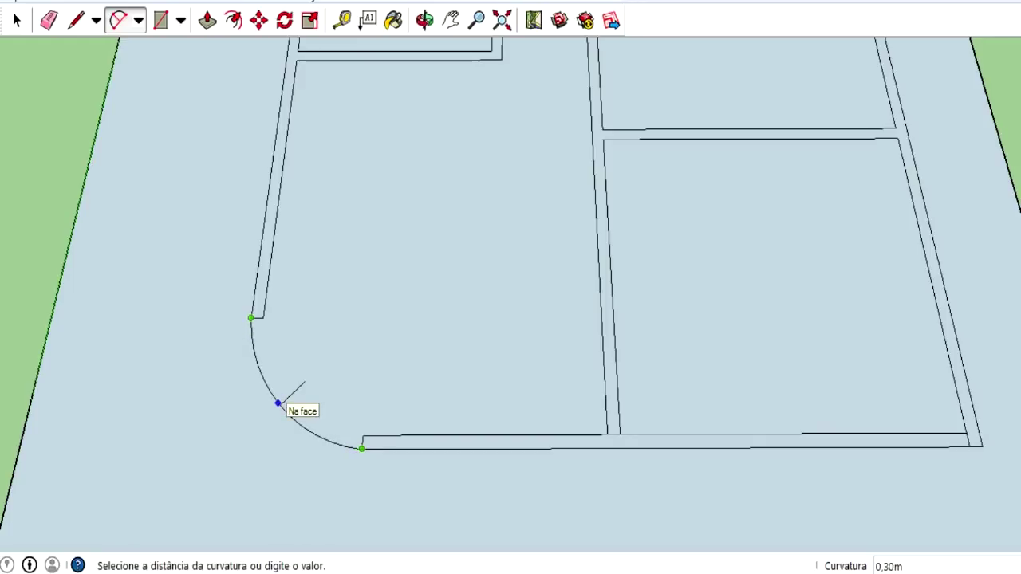
click(277, 403)
click(262, 318)
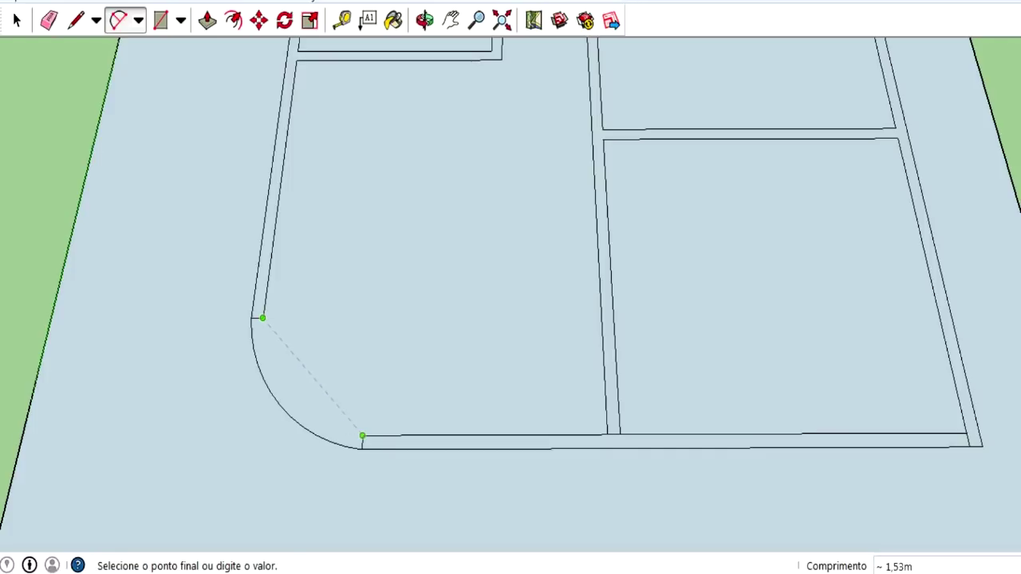
click(362, 436)
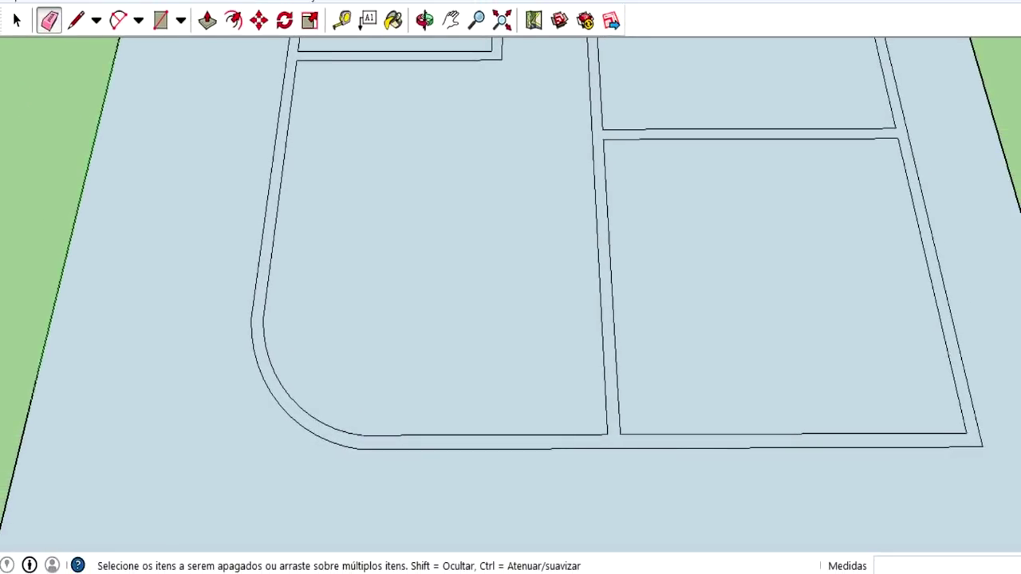
scroll(715, 227, down, 2)
Step: Pan to the upper rooms and draw a guide line from the inner wall's end to the top wall
key(h)
drag(511, 240, 498, 330)
drag(511, 199, 511, 475)
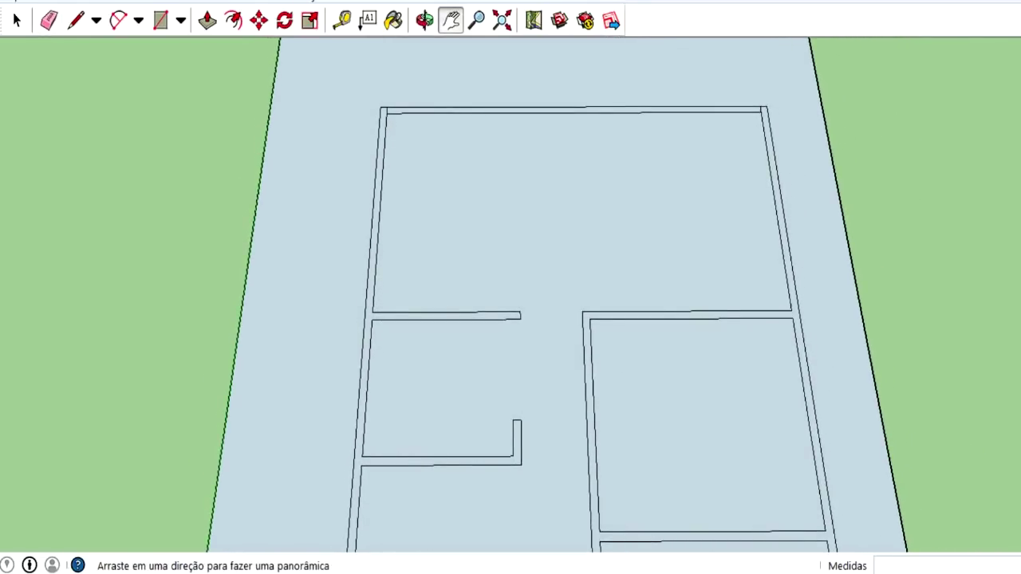
click(76, 20)
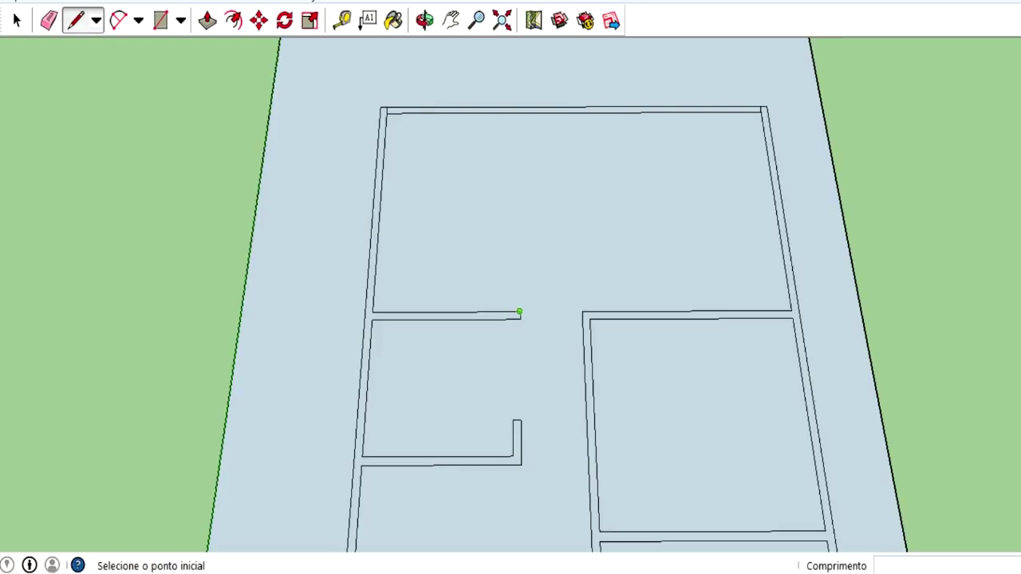
click(519, 312)
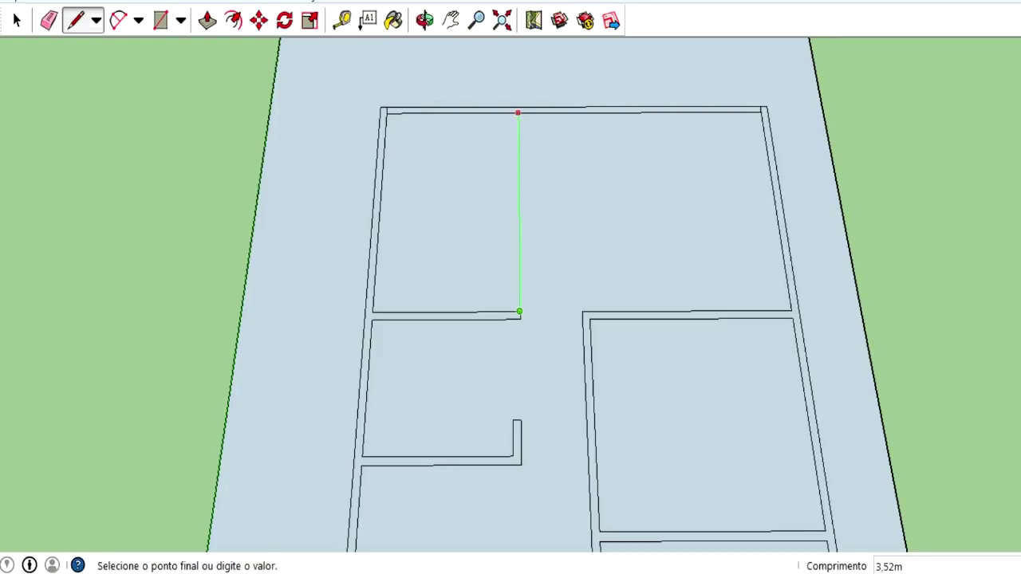
click(517, 113)
Step: Draw the 1,5 m double-line partition down from the top wall and erase the guide line
click(517, 113)
key(Escape)
click(512, 113)
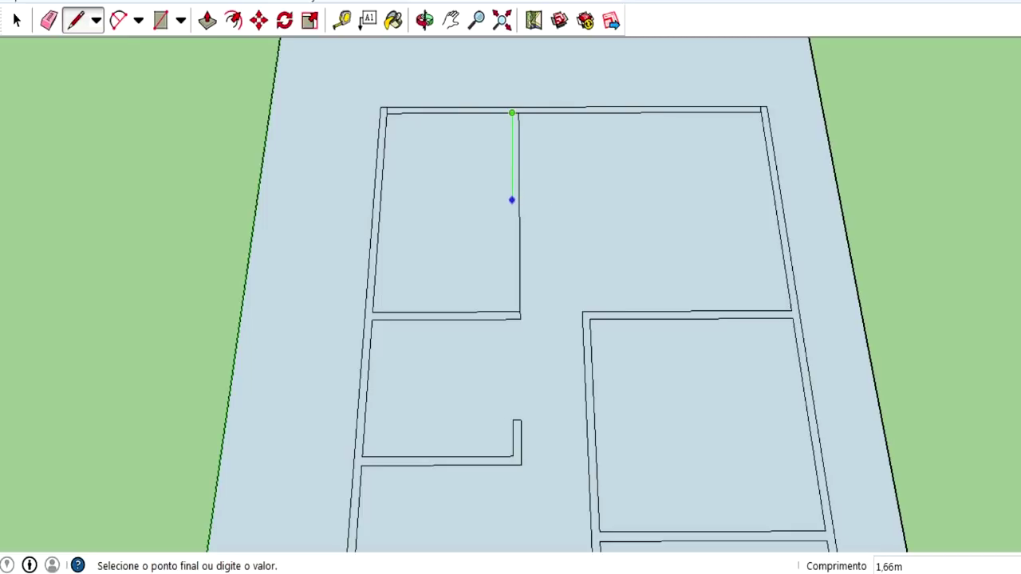
text(12m)
key(Return)
click(519, 191)
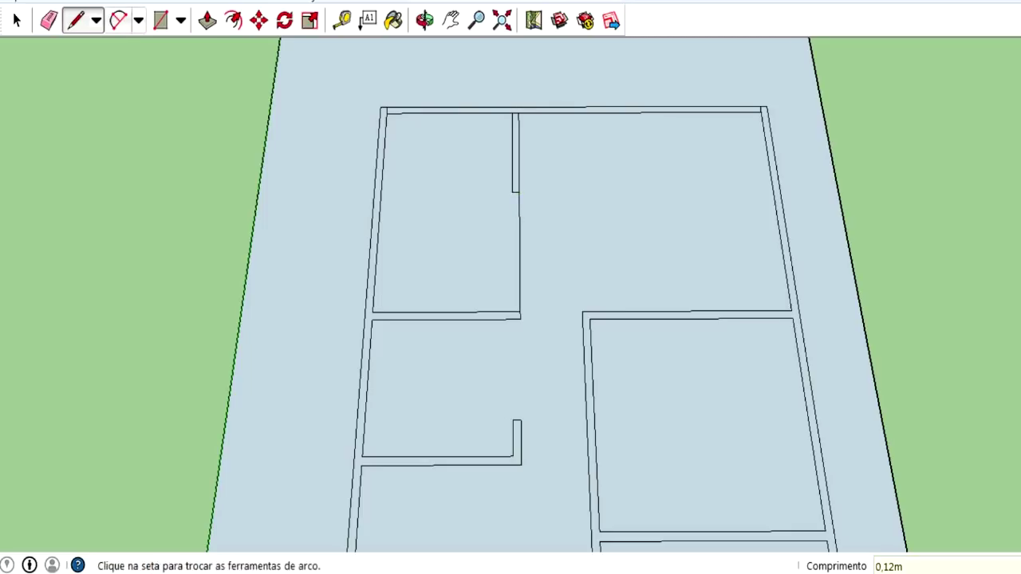
click(48, 20)
click(520, 239)
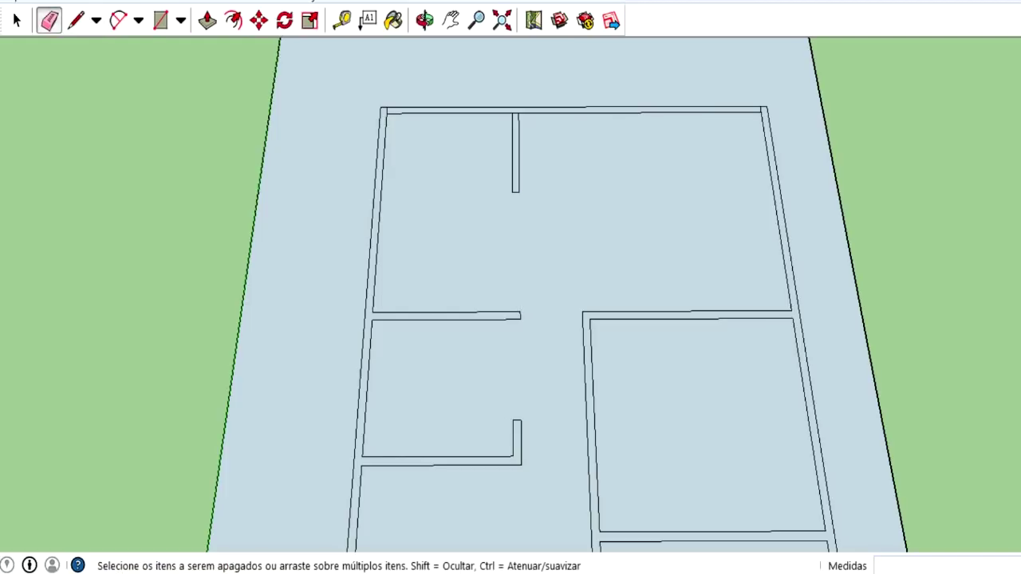
key(l)
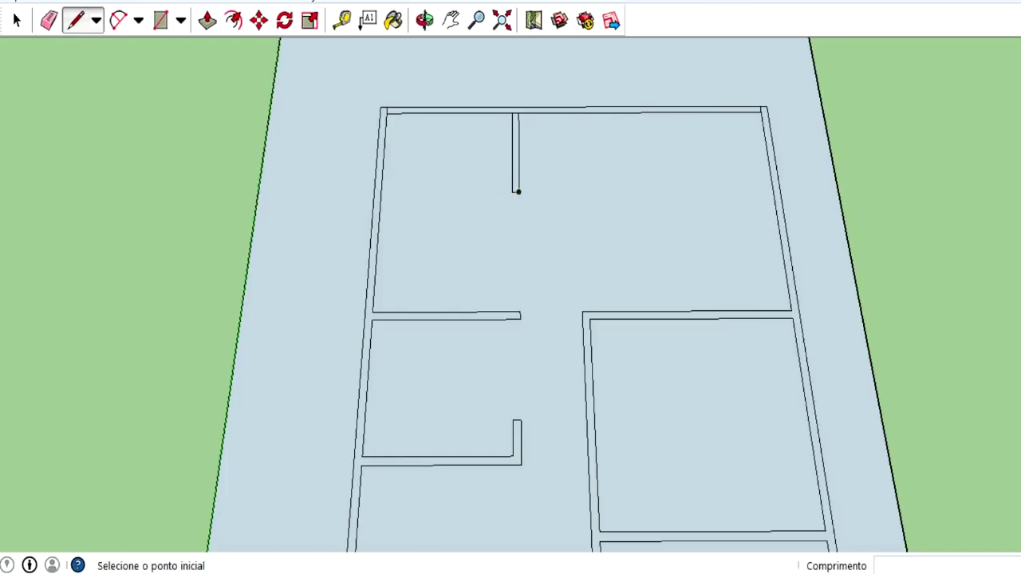
click(49, 20)
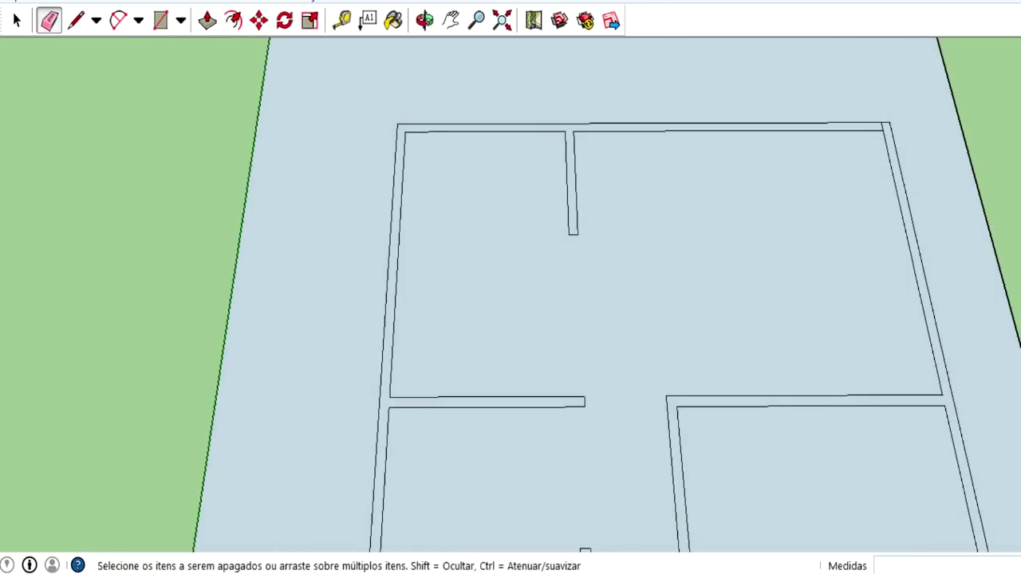
key(h)
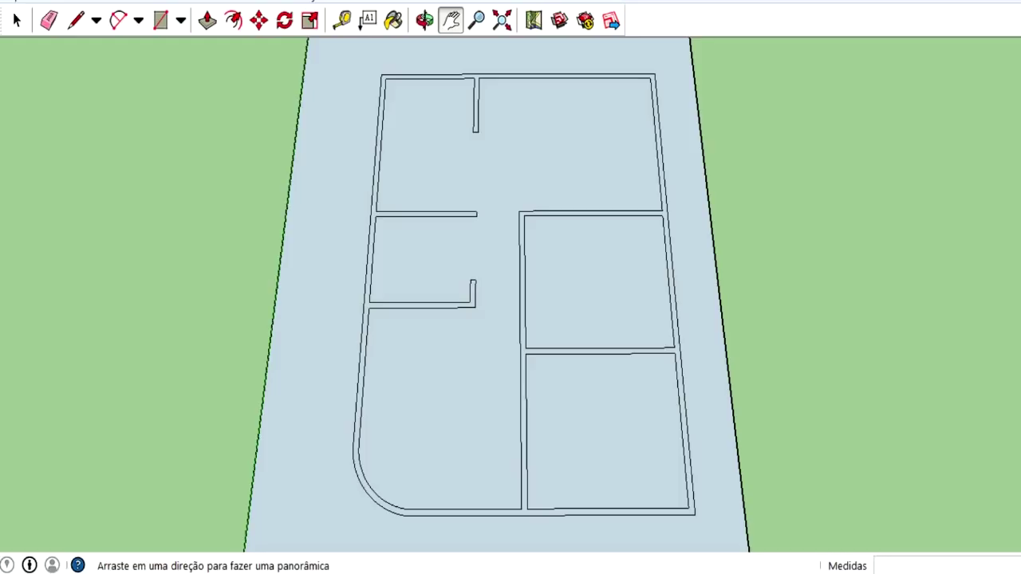
Step: Cut across the hooked interior wall end and erase its square corner edges
middle_drag(518, 287, 518, 263)
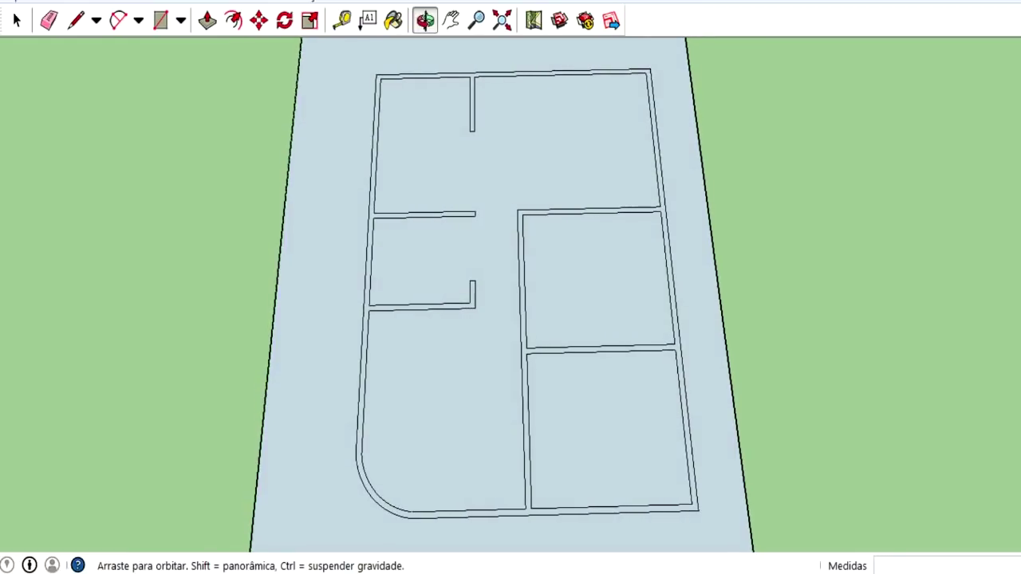
drag(519, 287, 510, 315)
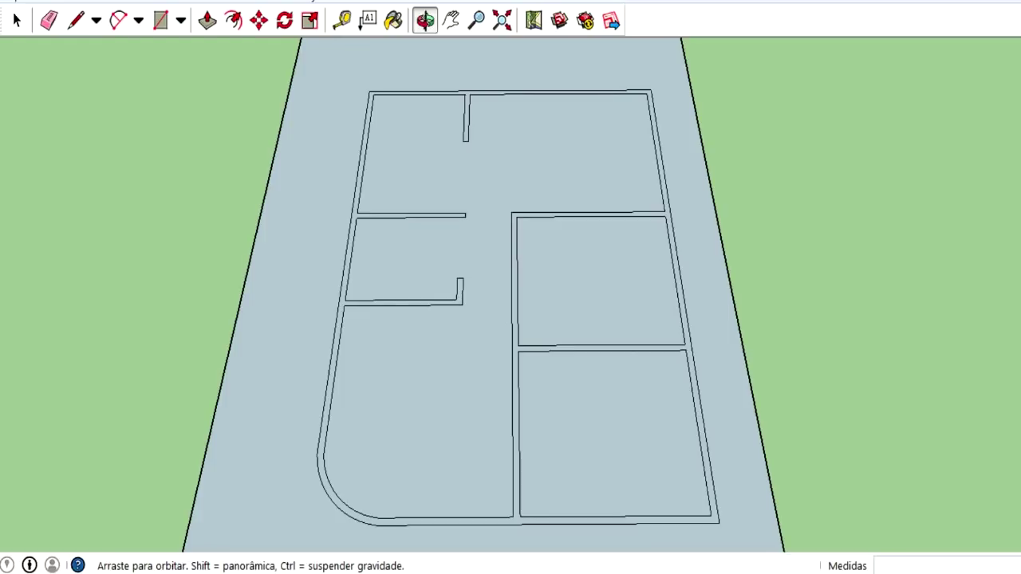
drag(510, 315, 510, 317)
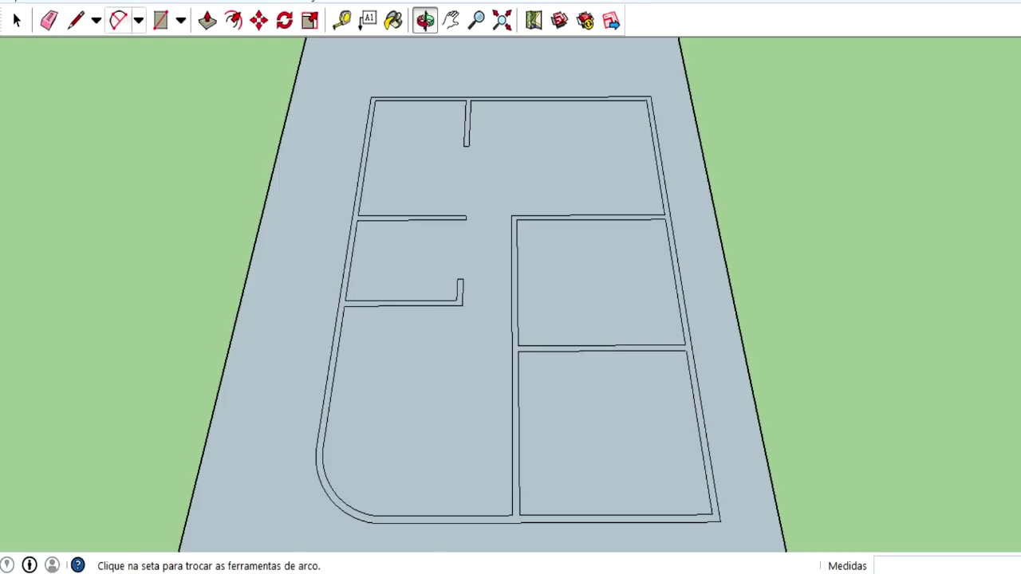
scroll(456, 294, up, 3)
scroll(455, 294, up, 2)
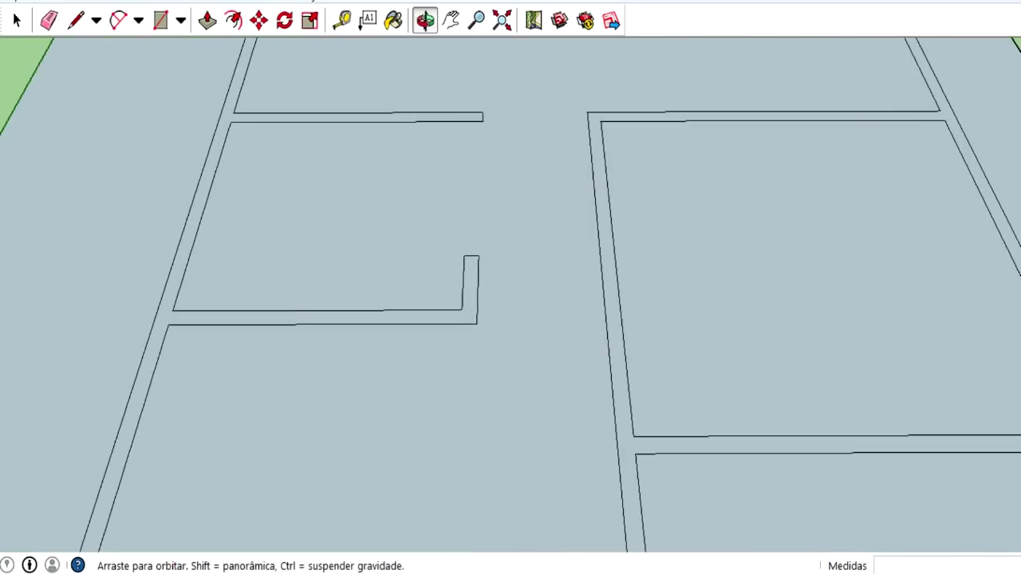
key(l)
click(397, 311)
click(398, 324)
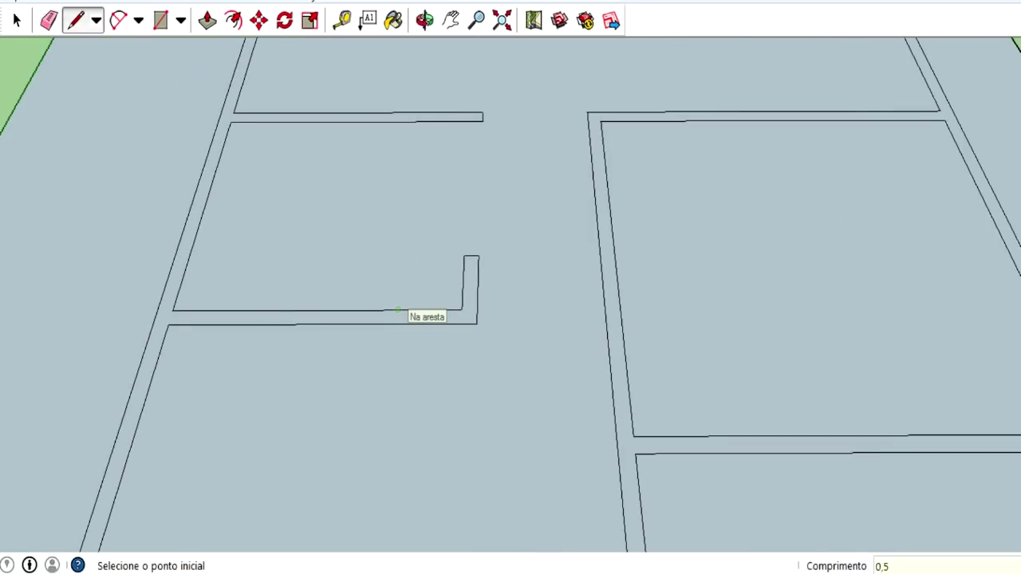
click(48, 20)
drag(422, 329, 467, 255)
Step: Round the hooked wall end with outer and inner arcs from the cut line to the wall end
key(a)
click(397, 323)
click(479, 255)
click(454, 303)
click(397, 310)
click(466, 255)
key(e)
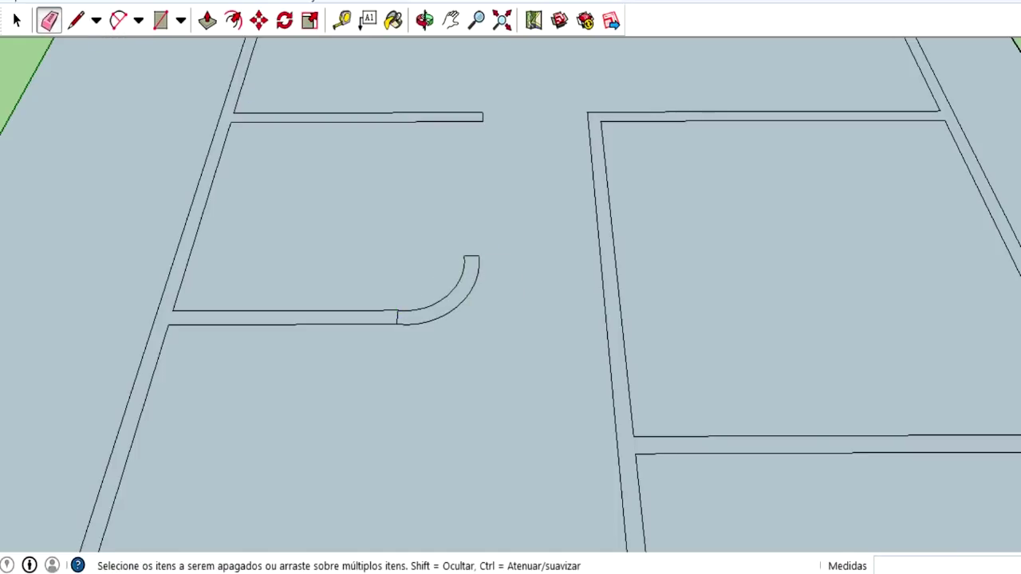
scroll(518, 323, down, 3)
scroll(535, 304, down, 2)
key(h)
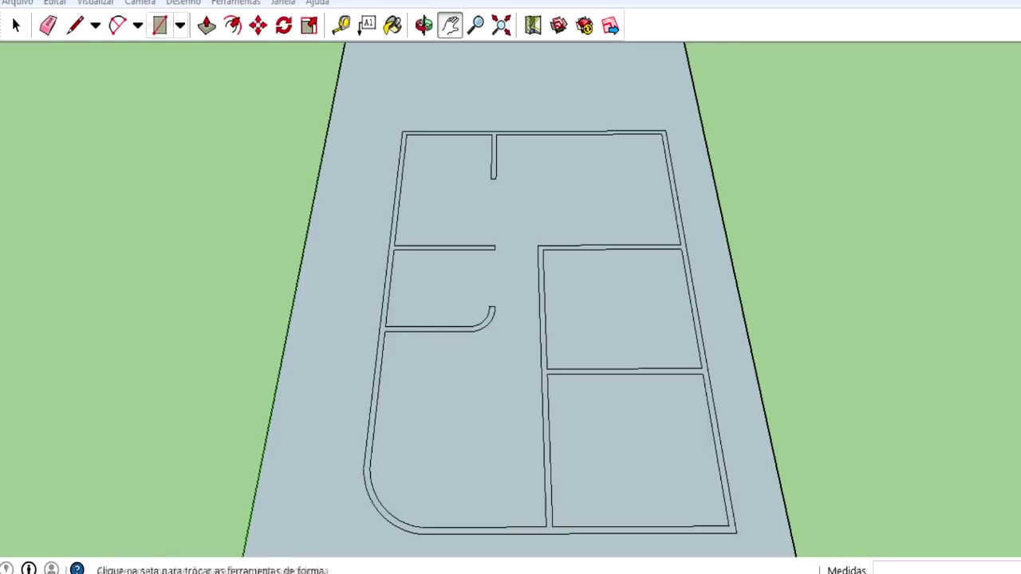
click(236, 3)
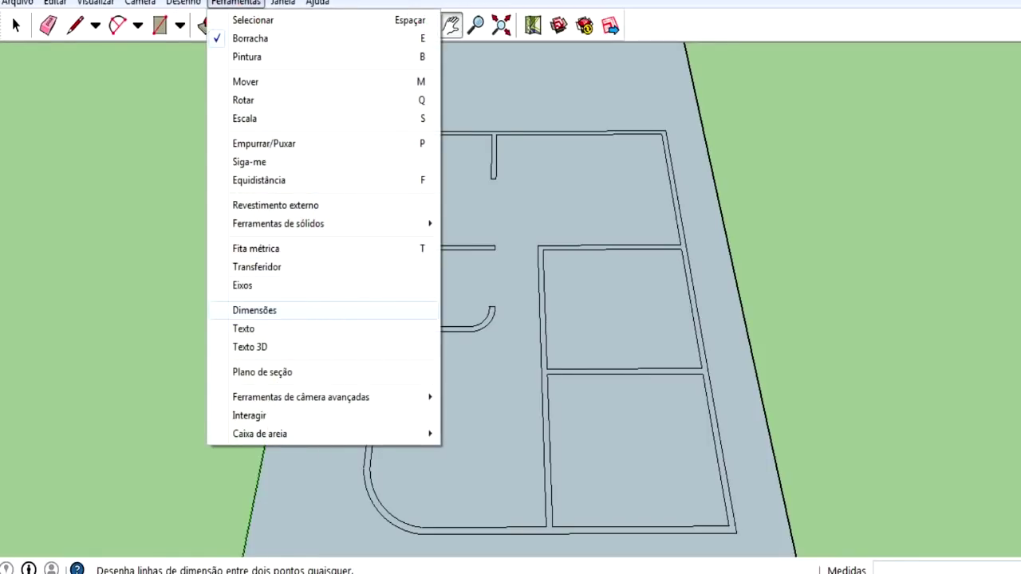
Step: Add the 3,52m, 2,26m and 4,38m dimensions for the upper rooms along the top wall
click(255, 310)
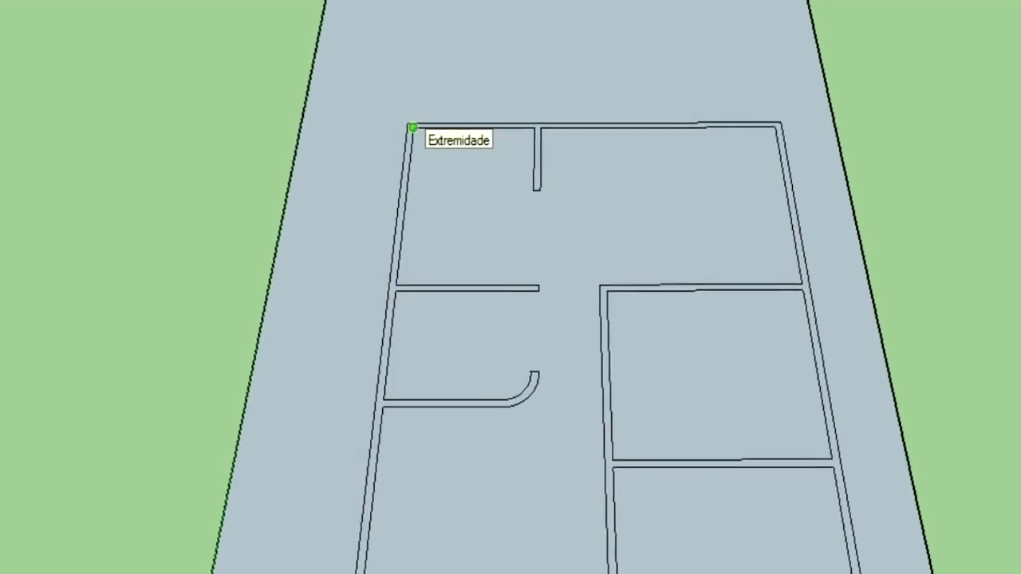
click(414, 125)
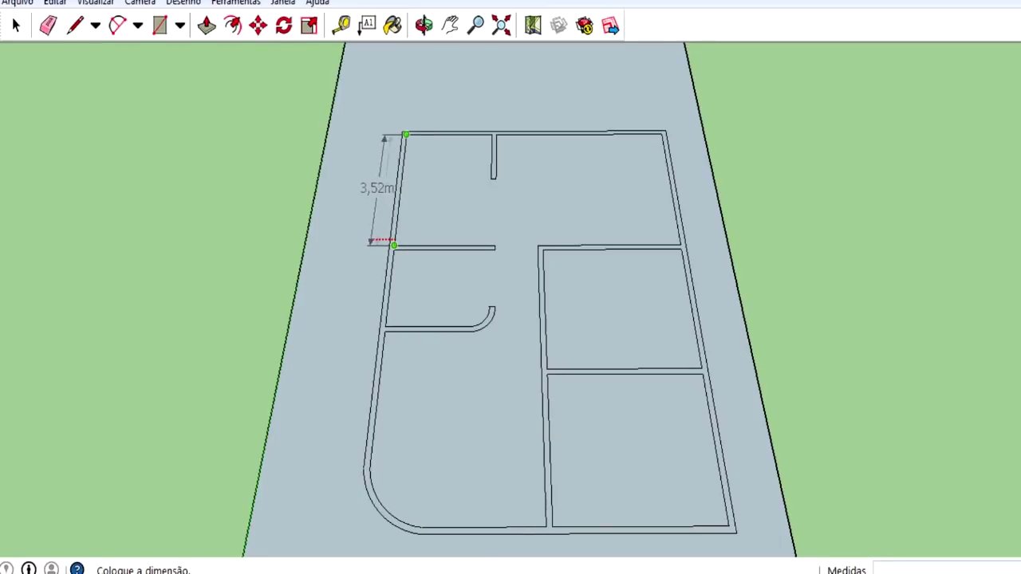
click(419, 195)
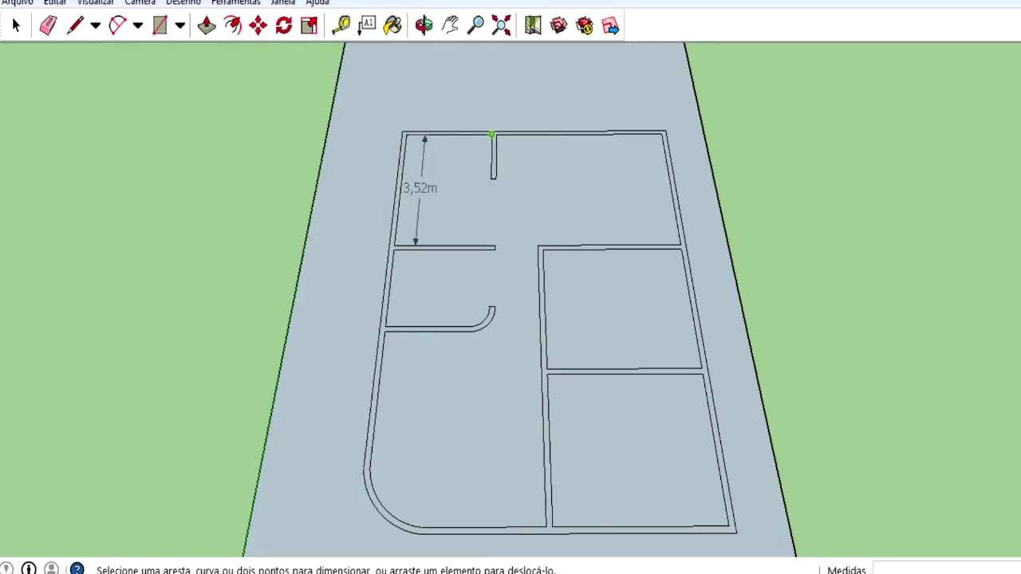
click(492, 135)
click(491, 134)
click(455, 149)
click(661, 133)
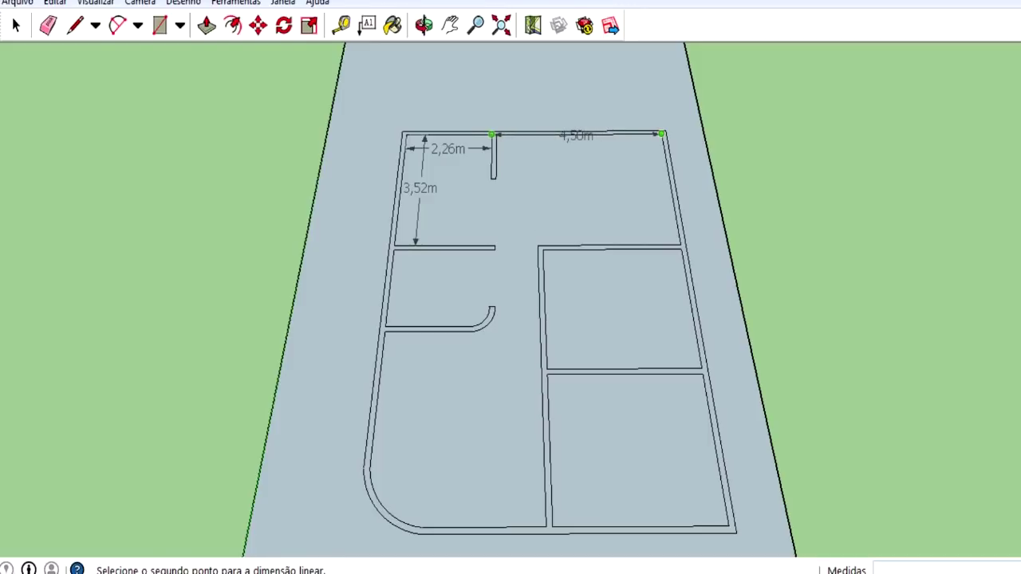
click(493, 134)
Step: Dimension the right wall with 3,52m and the upper right room's 3,00m
click(578, 148)
click(679, 239)
click(661, 133)
click(647, 187)
click(700, 369)
click(679, 246)
click(669, 306)
Step: Add the lower right room's 3,00m dimension beside the right wall and its 3,26m width
click(701, 369)
click(728, 524)
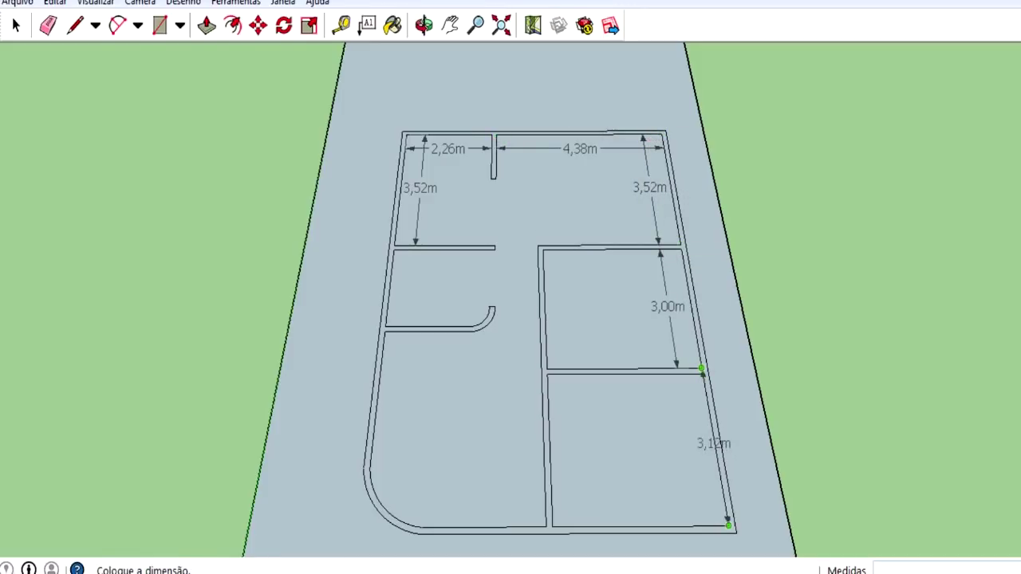
key(Escape)
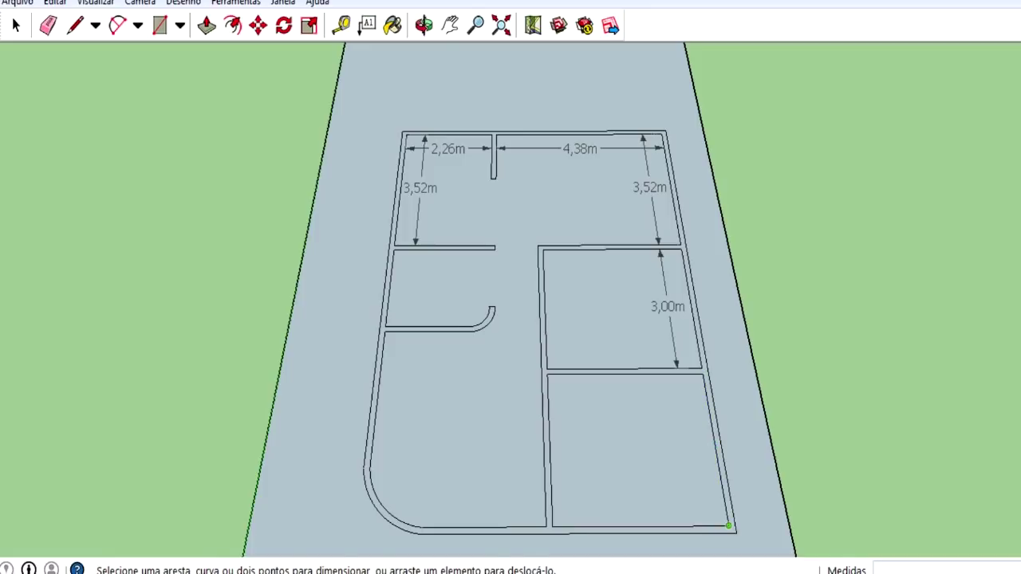
click(729, 525)
click(701, 369)
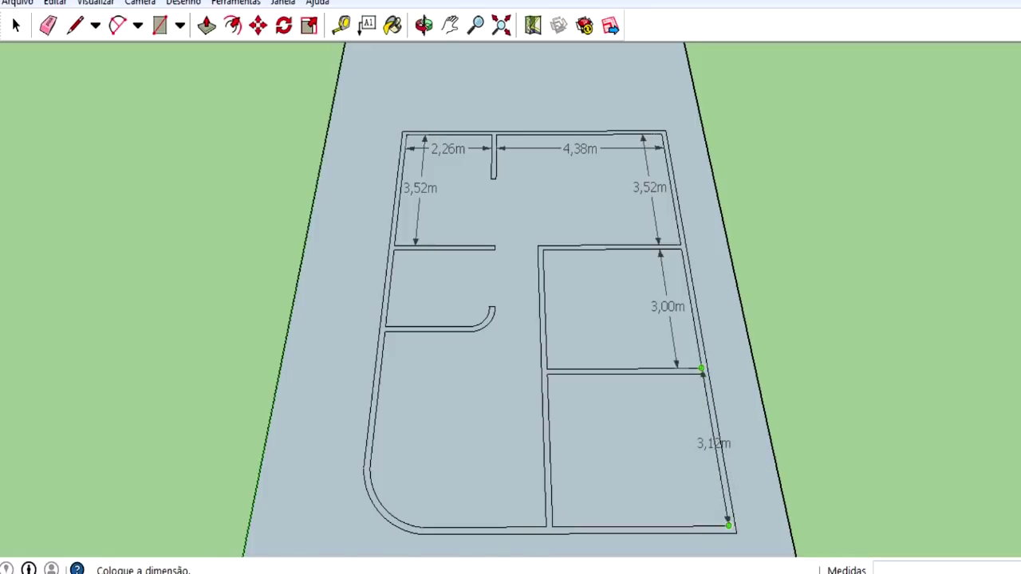
key(Escape)
click(702, 373)
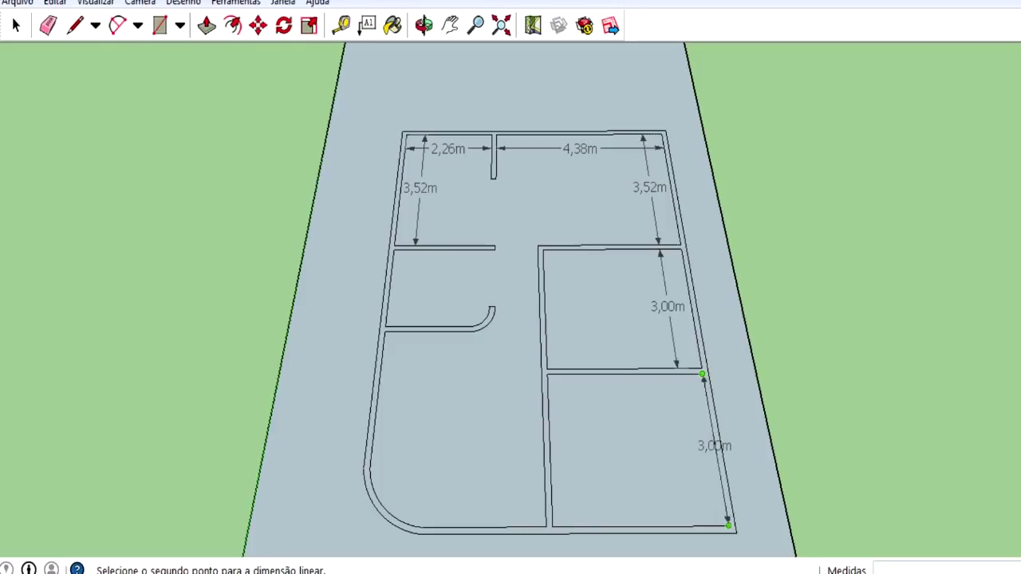
click(728, 525)
click(702, 519)
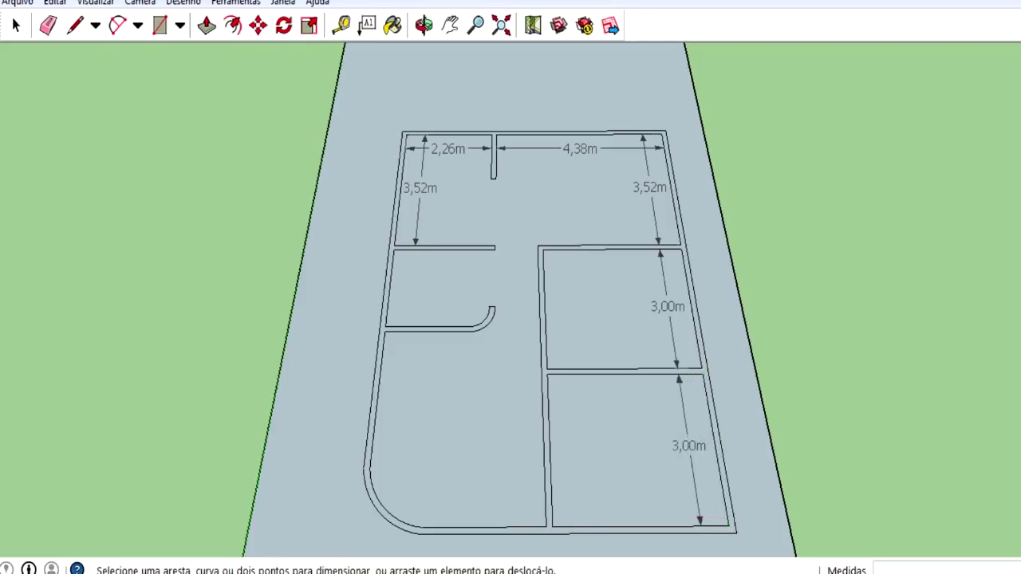
click(552, 526)
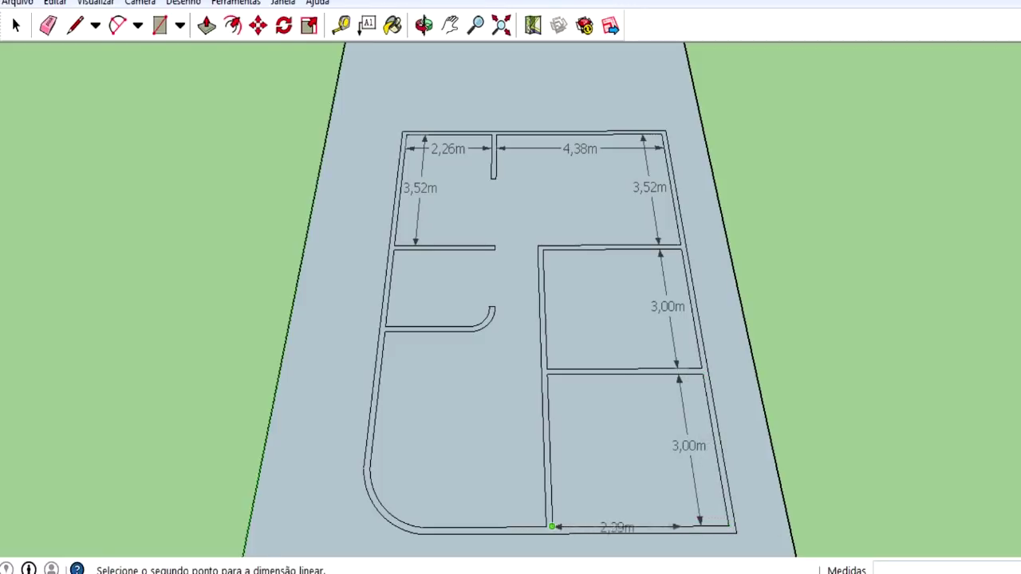
click(728, 525)
click(702, 508)
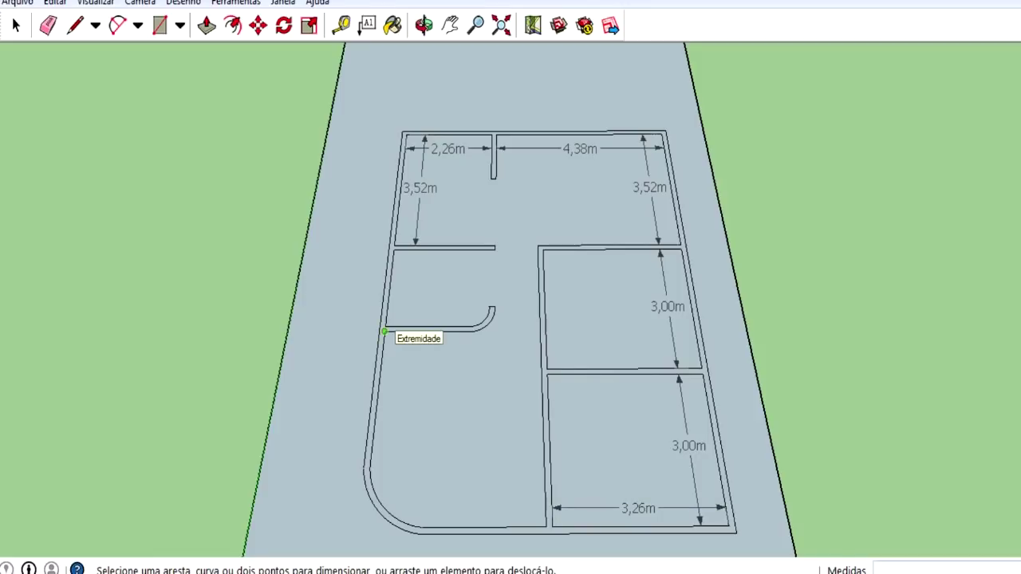
Step: Dimension the living room's 3,38m width and 4,00m wall length
click(384, 331)
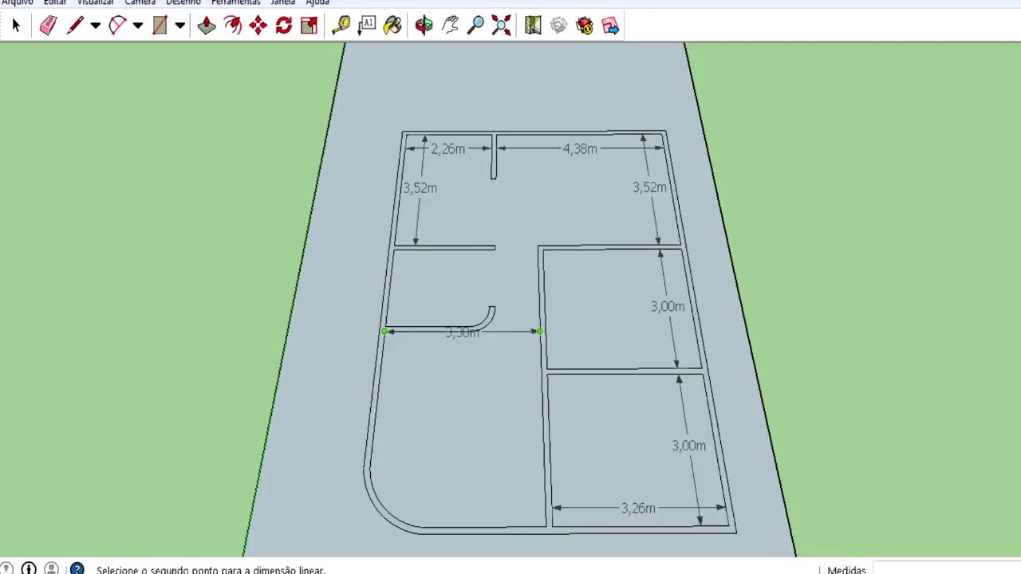
click(540, 331)
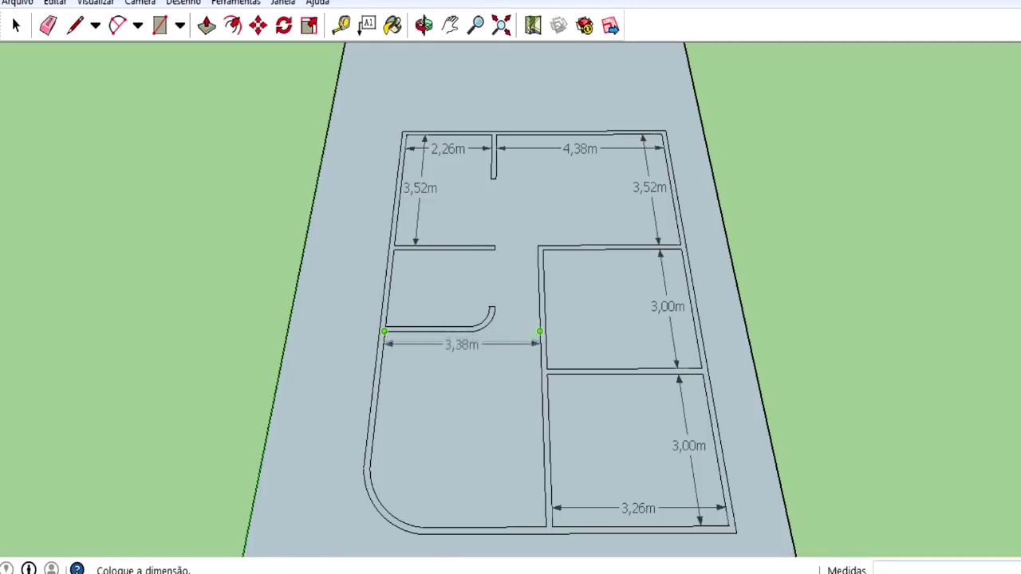
click(534, 343)
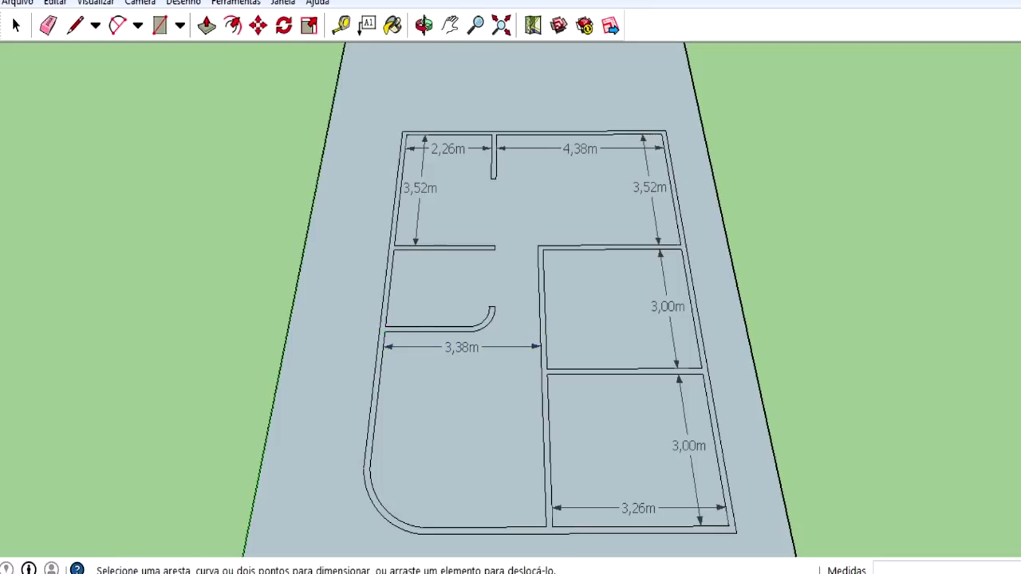
click(545, 526)
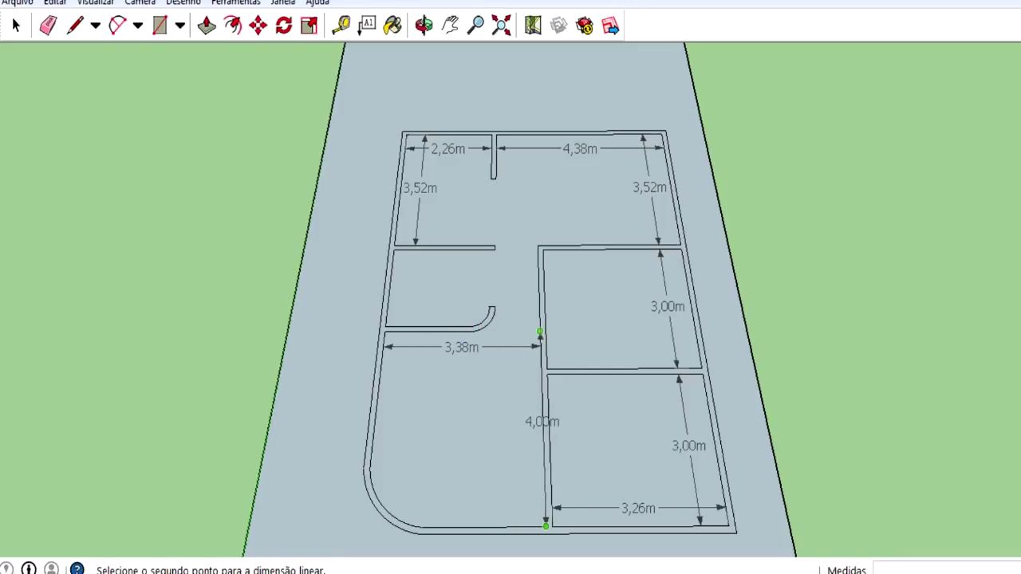
click(540, 332)
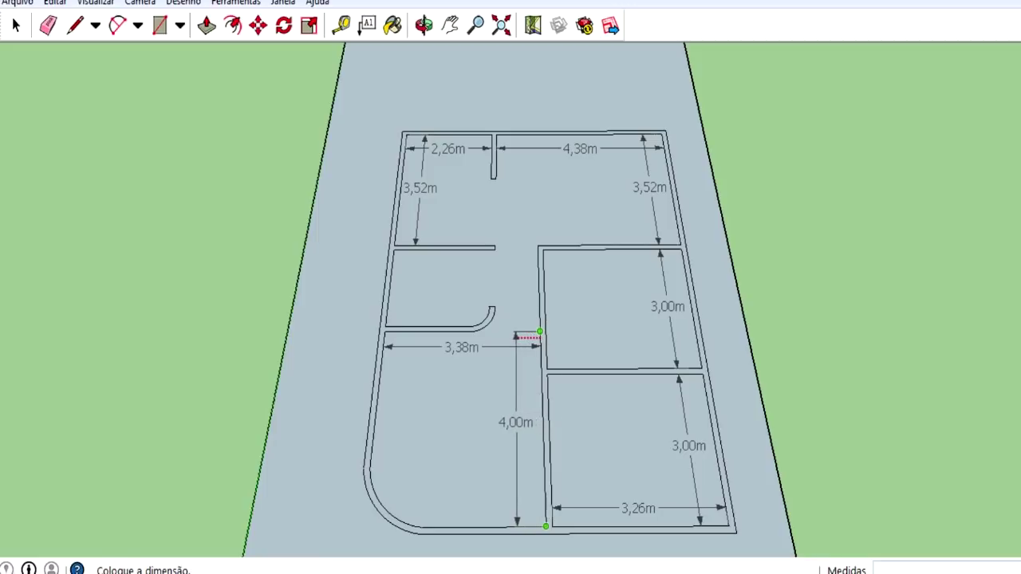
click(521, 422)
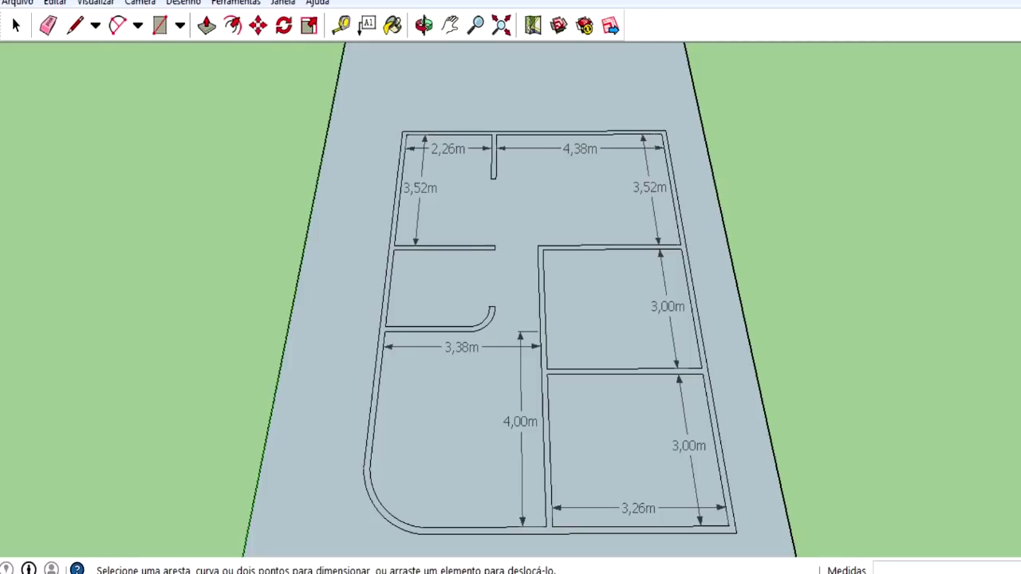
Step: Add the 1,00m wall opening and the left middle room's 2,00m dimension
click(494, 246)
click(538, 245)
click(533, 246)
click(384, 331)
click(392, 250)
click(411, 287)
Step: Dimension the house's overall 10,00m length and 7,00m width
click(664, 130)
click(736, 533)
click(762, 526)
click(403, 130)
click(664, 130)
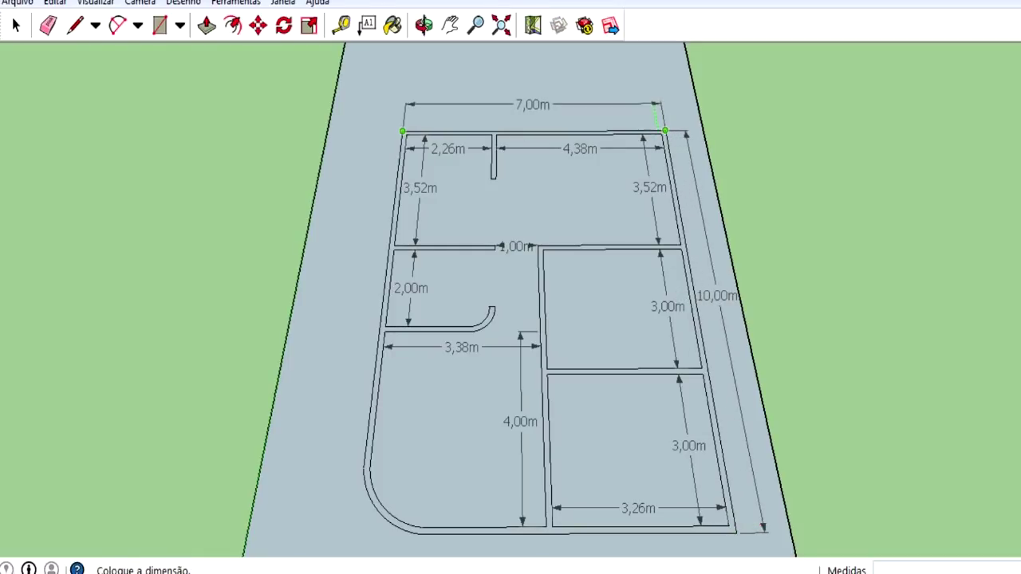
click(664, 114)
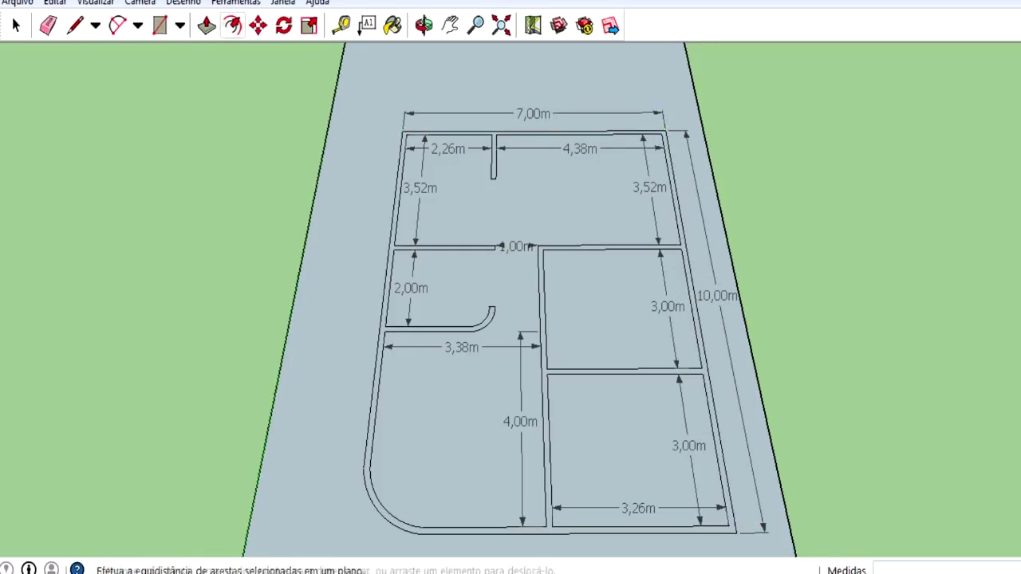
click(235, 2)
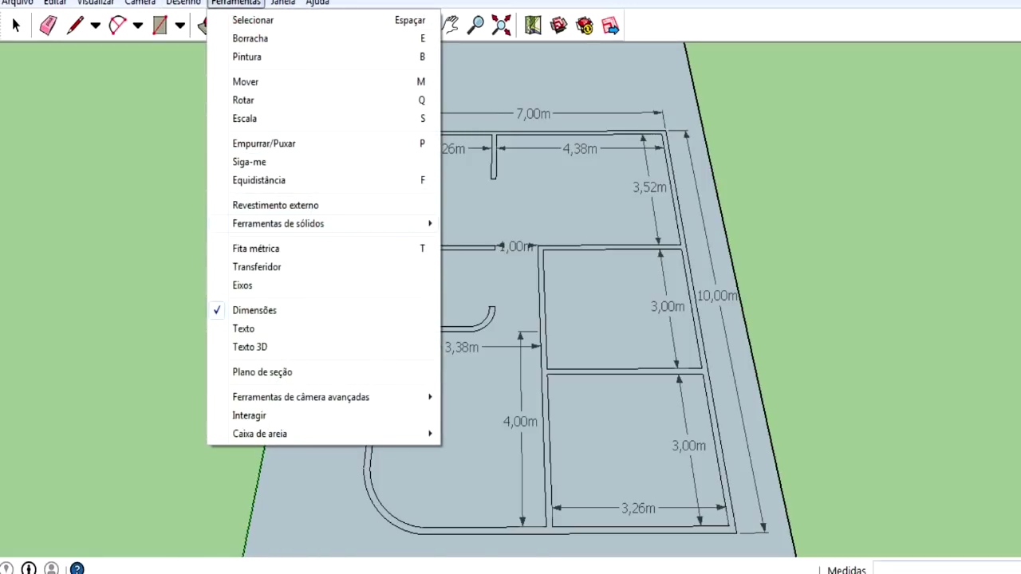
Step: Label the kitchen 'Cozinha' with a leader text outside the plan
click(243, 329)
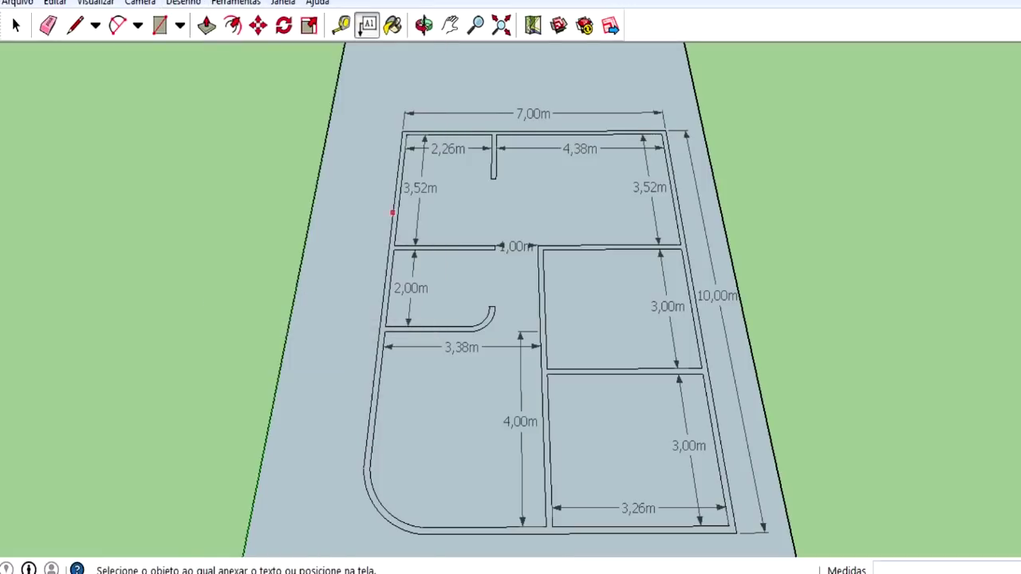
click(443, 213)
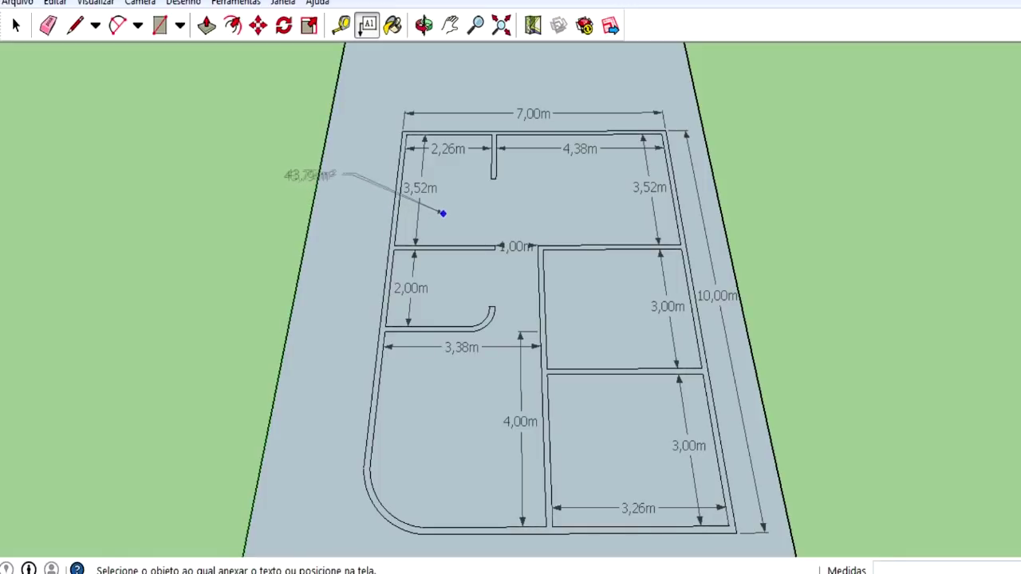
click(324, 180)
text(Cozinha)
key(Return)
Step: Label the dining room 'Sala de jantar'
click(548, 184)
click(598, 209)
text(Sala de jantar)
key(Return)
key(ctrl+z)
click(514, 186)
click(565, 202)
text(Sala d)
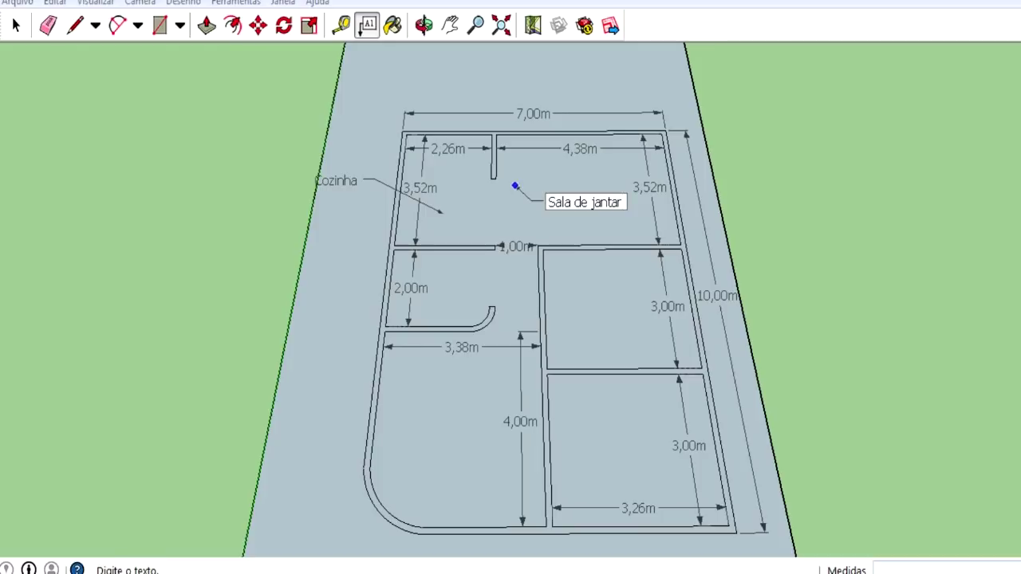
key(Return)
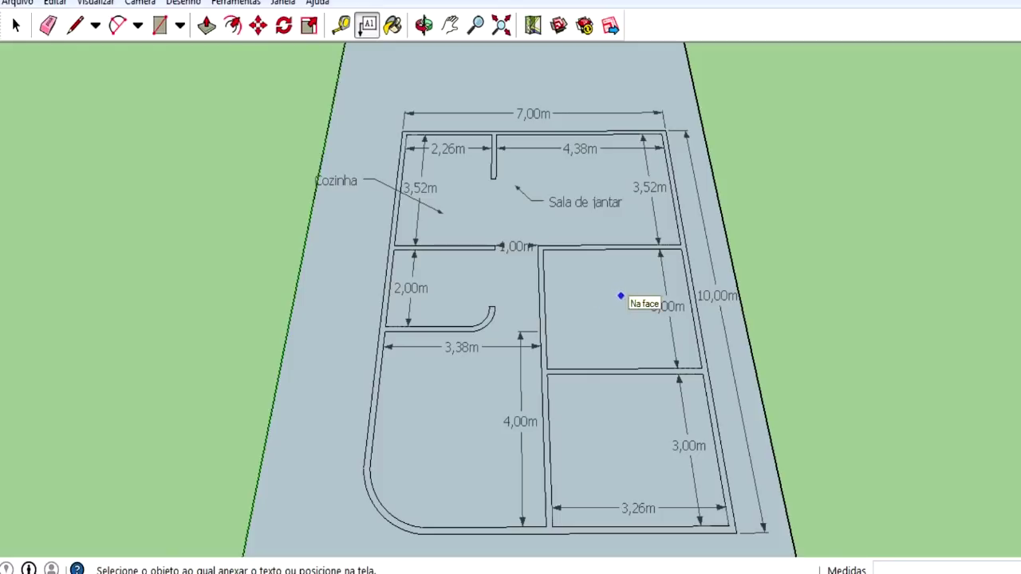
Step: Label the right-hand rooms 'Dormitório 01' and 'Dormitório 02'
click(623, 290)
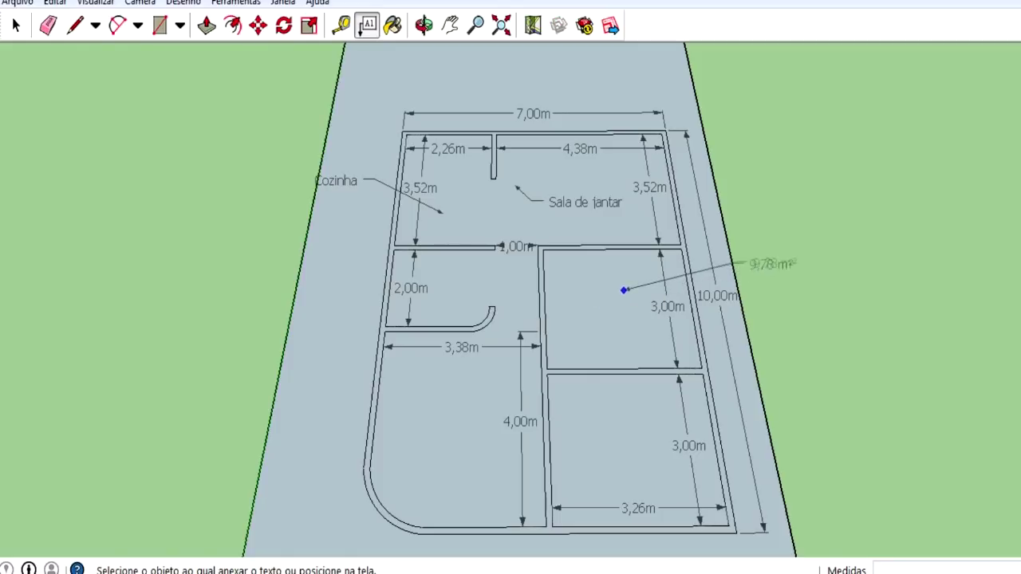
click(766, 257)
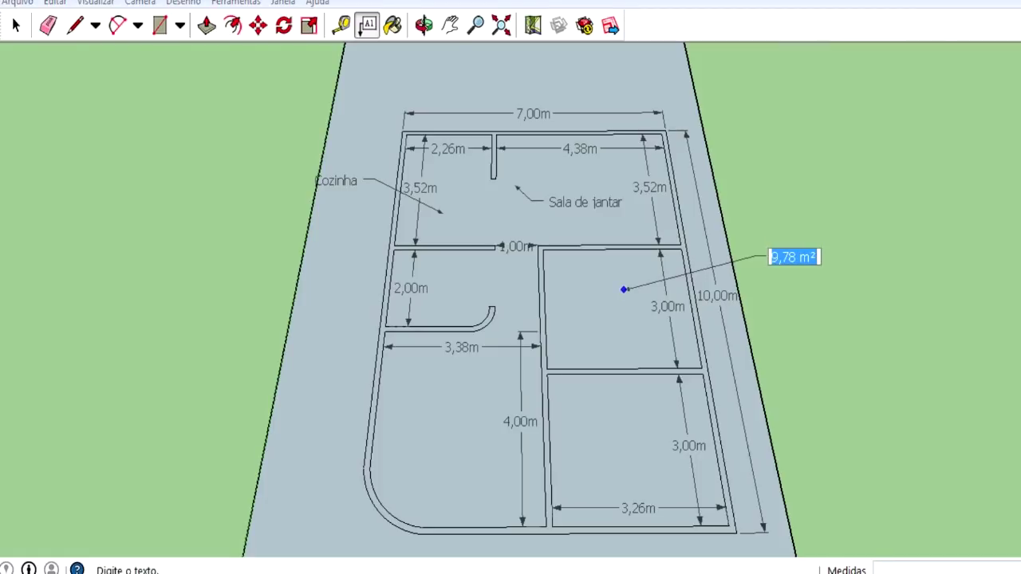
key(shift+Left)
text(D)
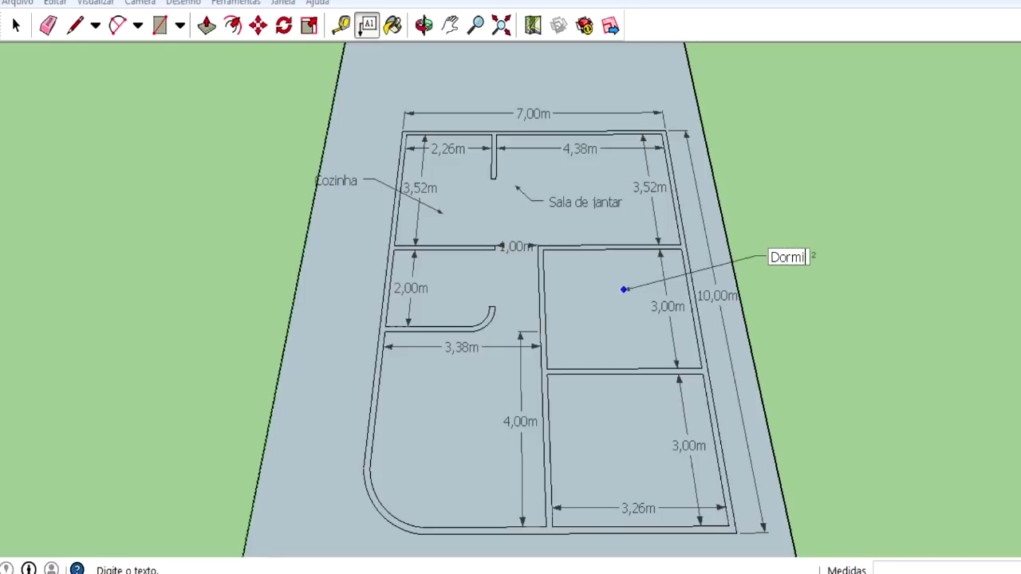
key(Return)
click(644, 438)
click(807, 395)
text(Dormitório 02)
key(Return)
Step: Label the left rooms 'Sala de visita' and 'Sala de TV'
click(398, 425)
click(330, 380)
text(Sala de visita)
key(Return)
click(340, 258)
text(Sala de TV)
key(Return)
scroll(846, 395, down, 2)
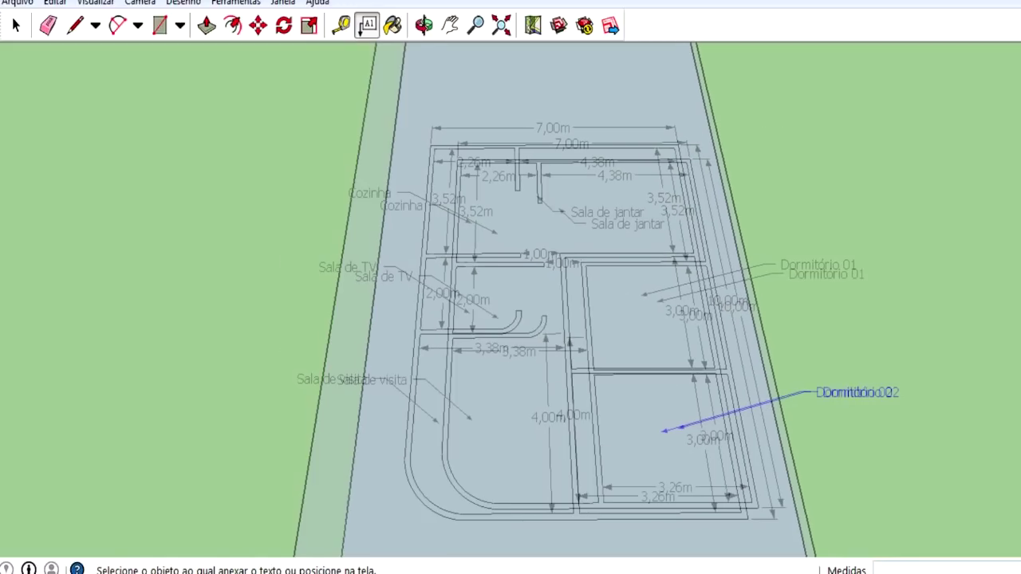
key(h)
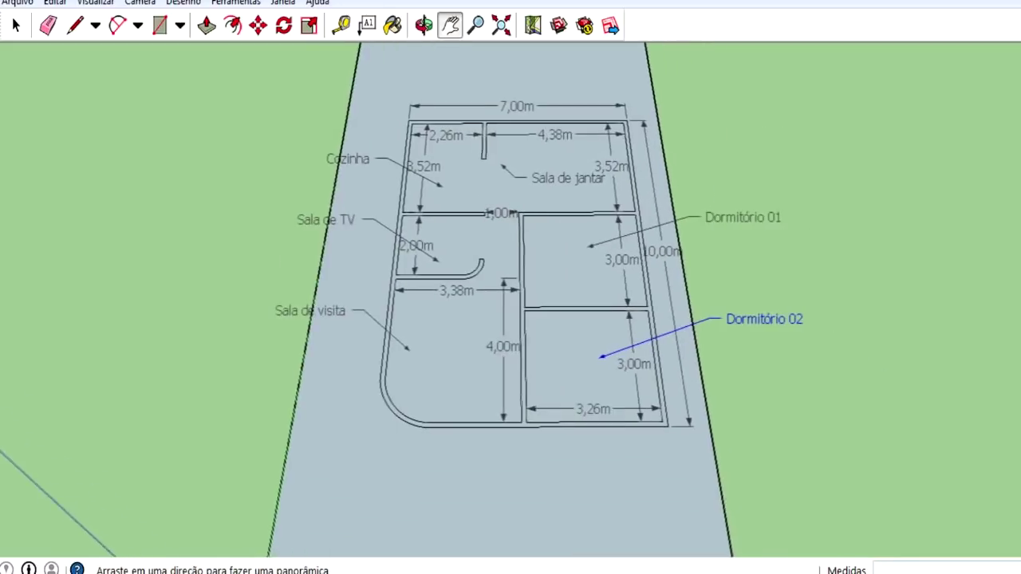
scroll(526, 279, down, 2)
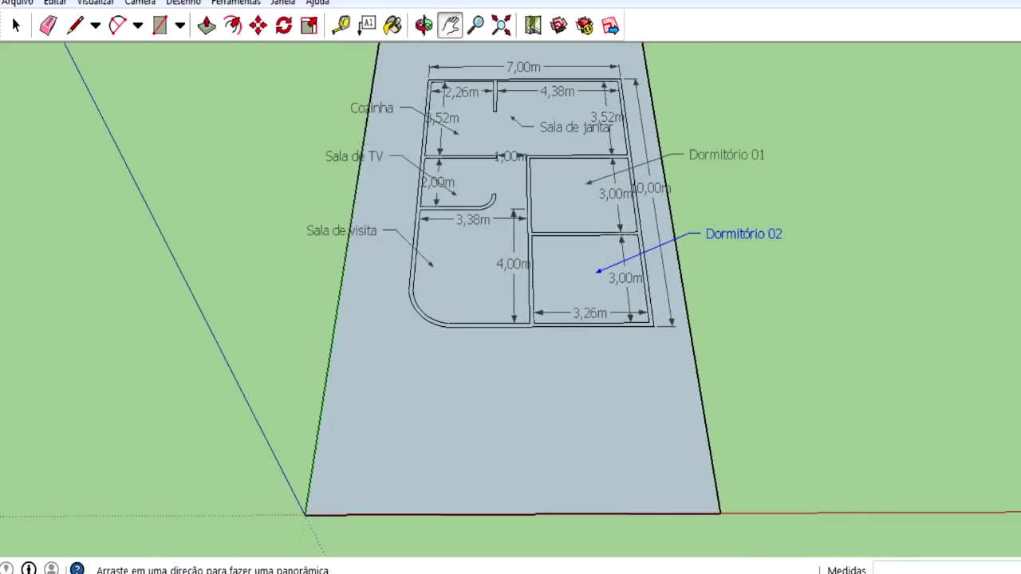
Step: Add a 5,00m front setback dimension from the plan's corner to the lot's front edge
drag(510, 319, 511, 339)
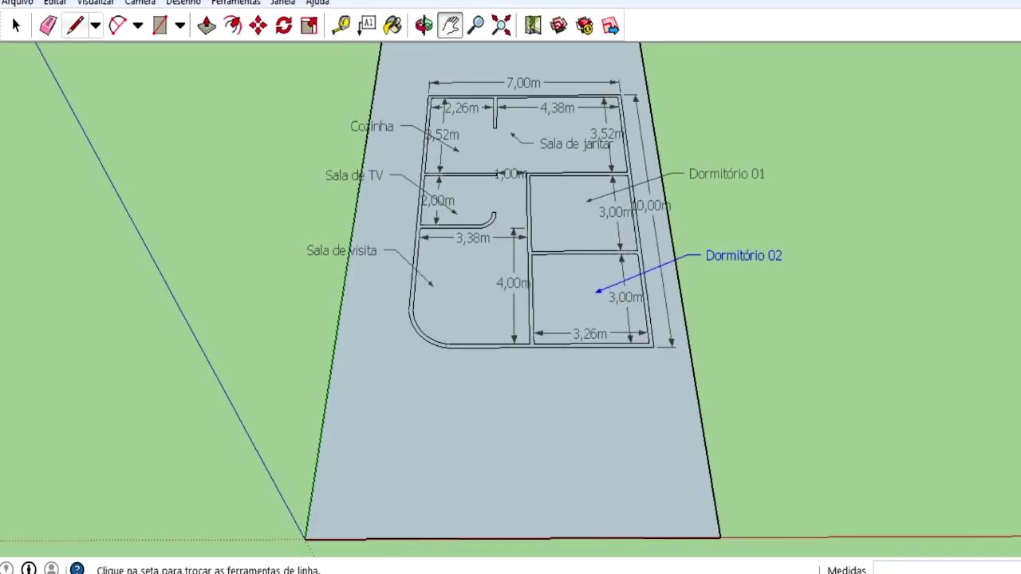
click(236, 2)
click(255, 310)
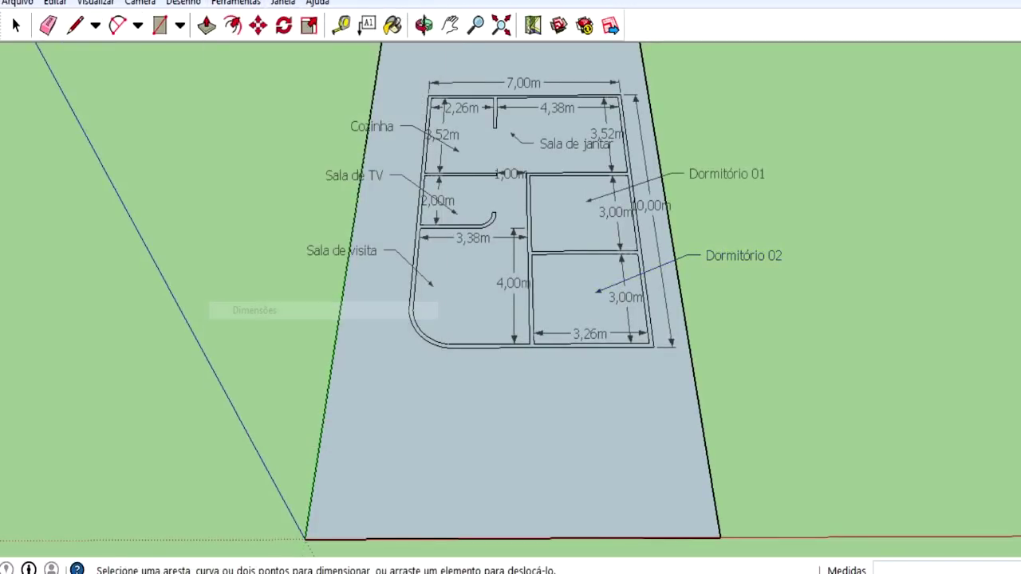
click(719, 536)
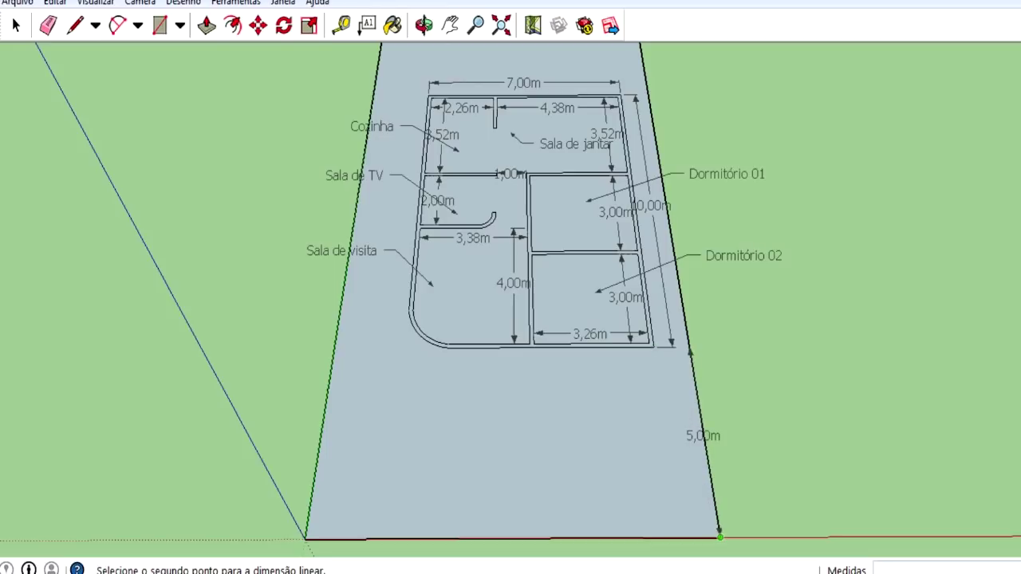
click(75, 25)
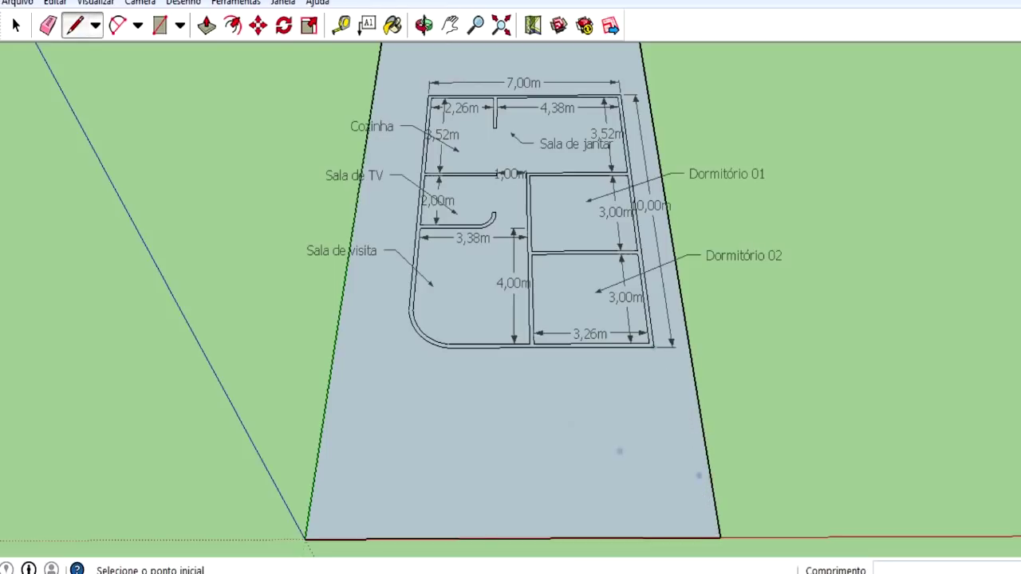
click(235, 3)
click(253, 311)
click(654, 347)
click(678, 536)
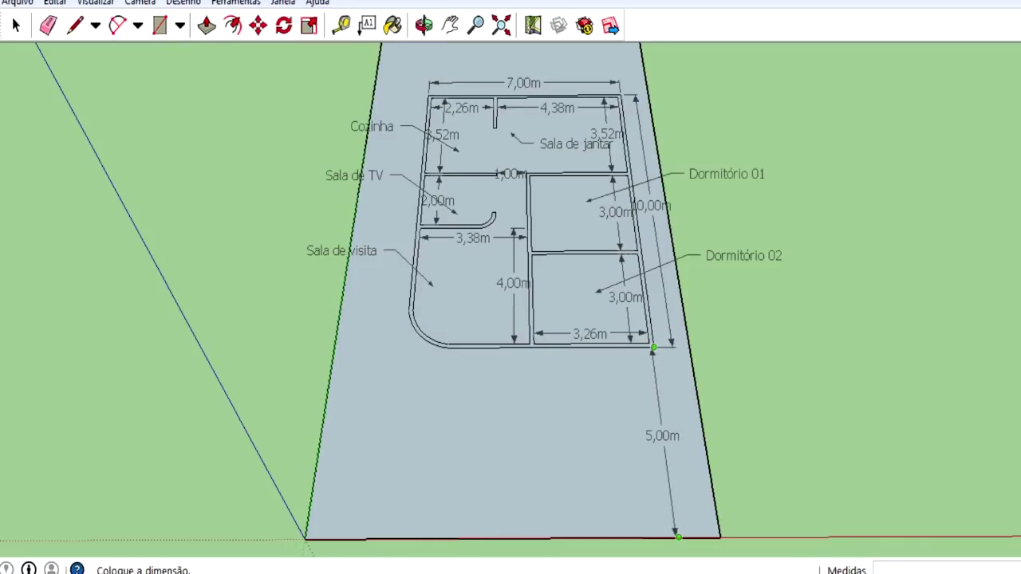
click(665, 436)
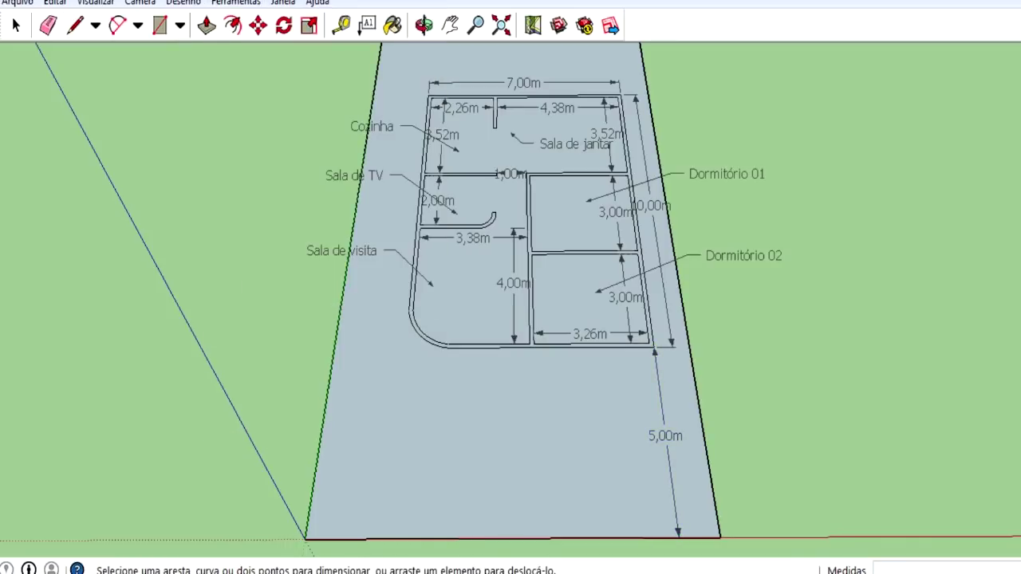
Step: Dimension the lot's 10,00m front width along the front edge
click(235, 3)
click(239, 308)
click(306, 539)
click(719, 538)
click(511, 549)
Step: Dimension the lot's 25,00m right side, offset further right of the plan
middle_drag(510, 549, 606, 447)
click(742, 497)
click(664, 66)
click(707, 236)
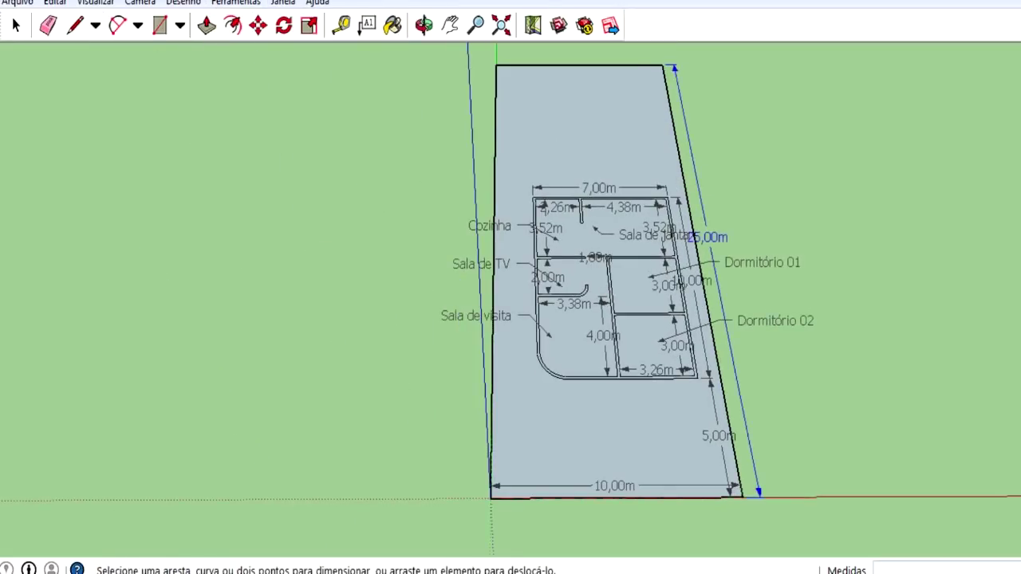
click(766, 491)
scroll(750, 511, up, 3)
scroll(750, 511, up, 2)
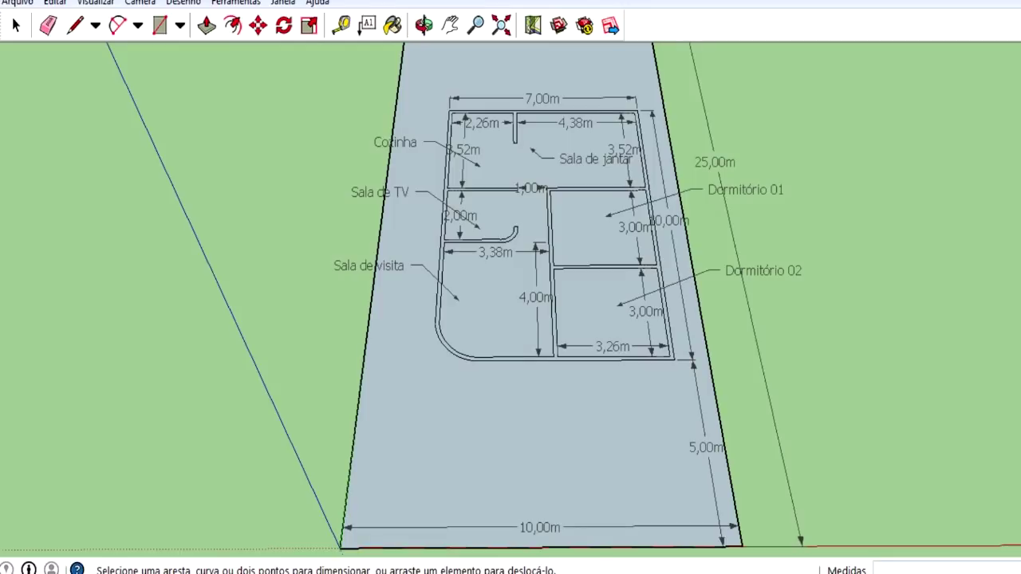
key(h)
scroll(590, 382, down, 1)
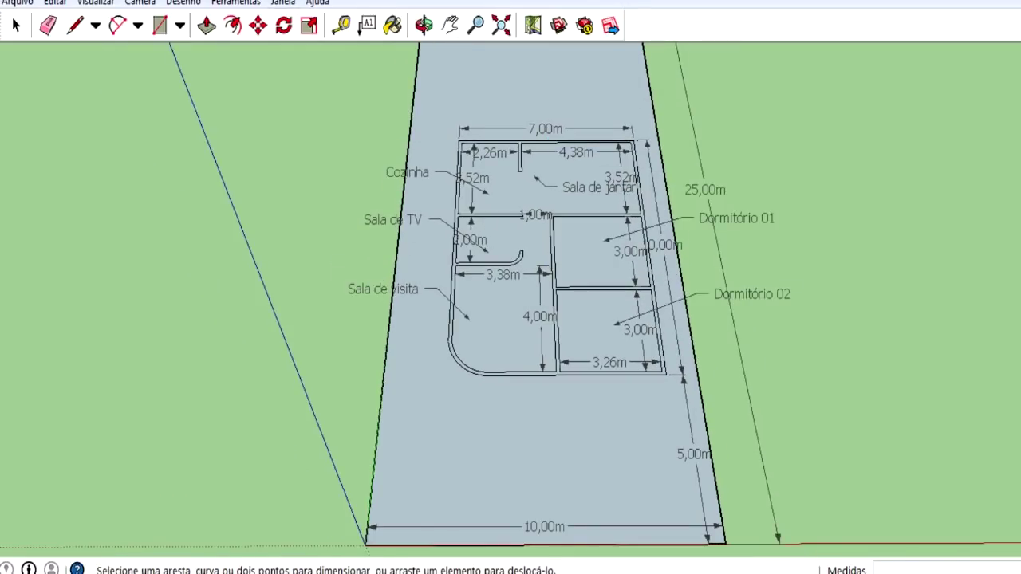
Step: Move Dormitório 01/02 and Sala de jantar labels right; Cozinha, Sala de TV, Sala de visita left
click(236, 2)
click(244, 328)
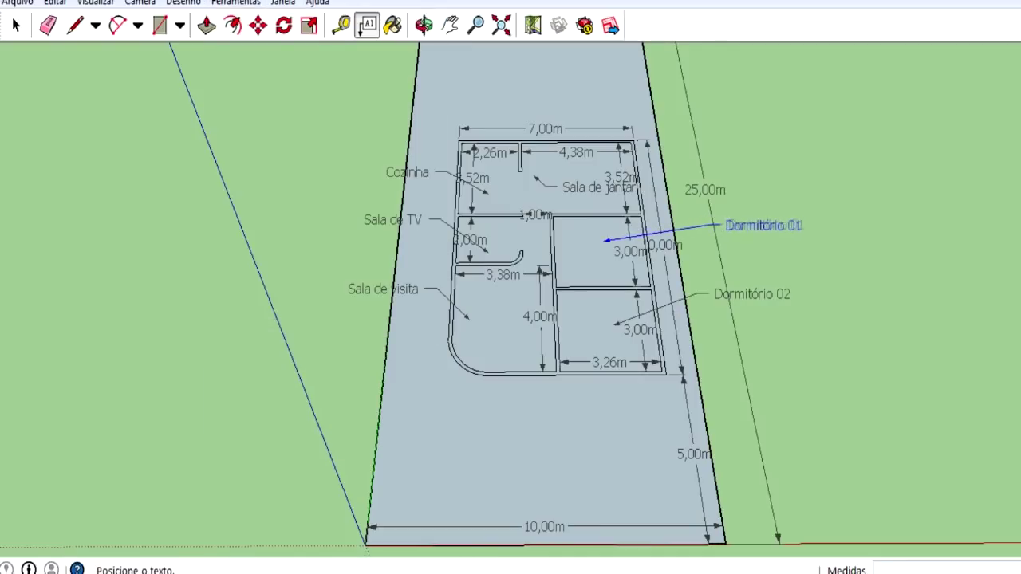
click(737, 223)
click(740, 301)
click(594, 188)
click(714, 156)
click(387, 162)
click(393, 219)
click(390, 286)
scroll(694, 247, up, 1)
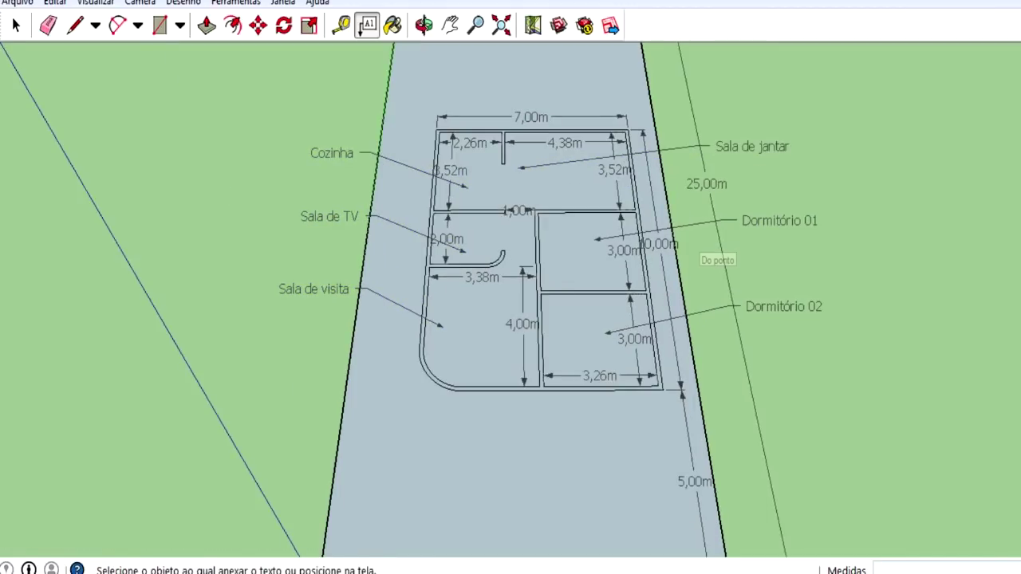
middle_drag(511, 319, 335, 263)
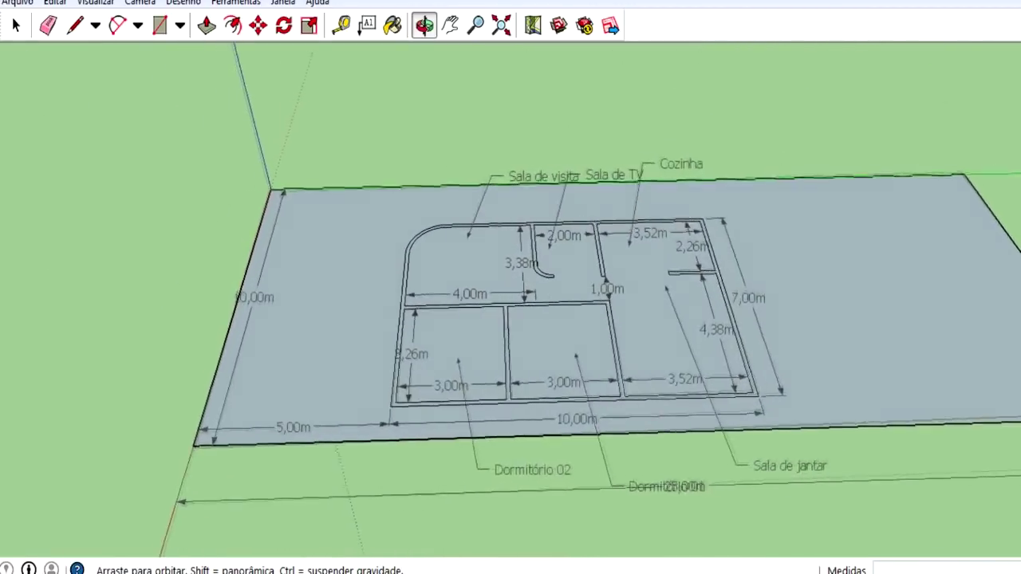
Step: Orbit to a near top-down view of the plan with the rounded corner at top-left
middle_drag(510, 319, 511, 295)
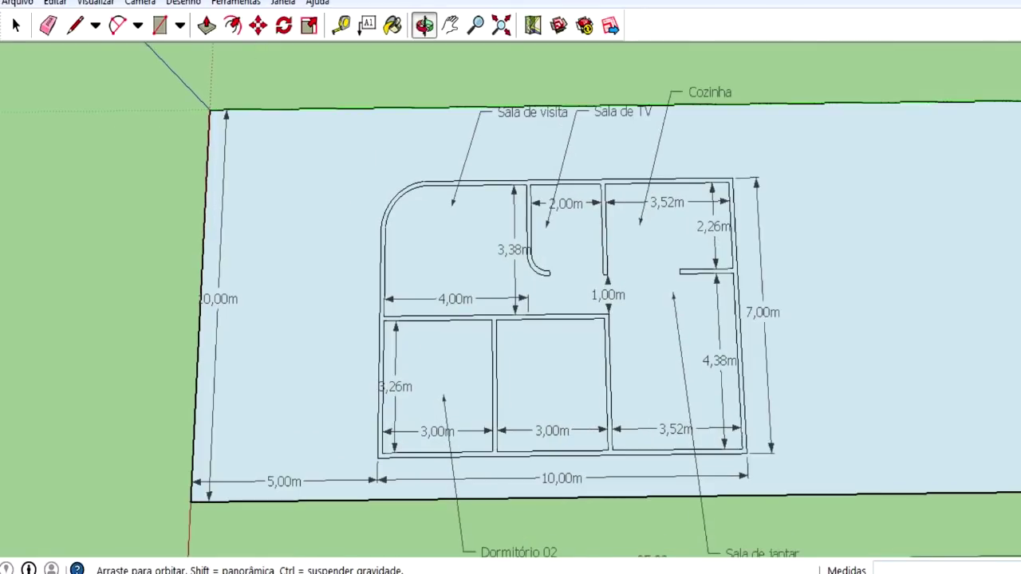
middle_drag(511, 319, 511, 315)
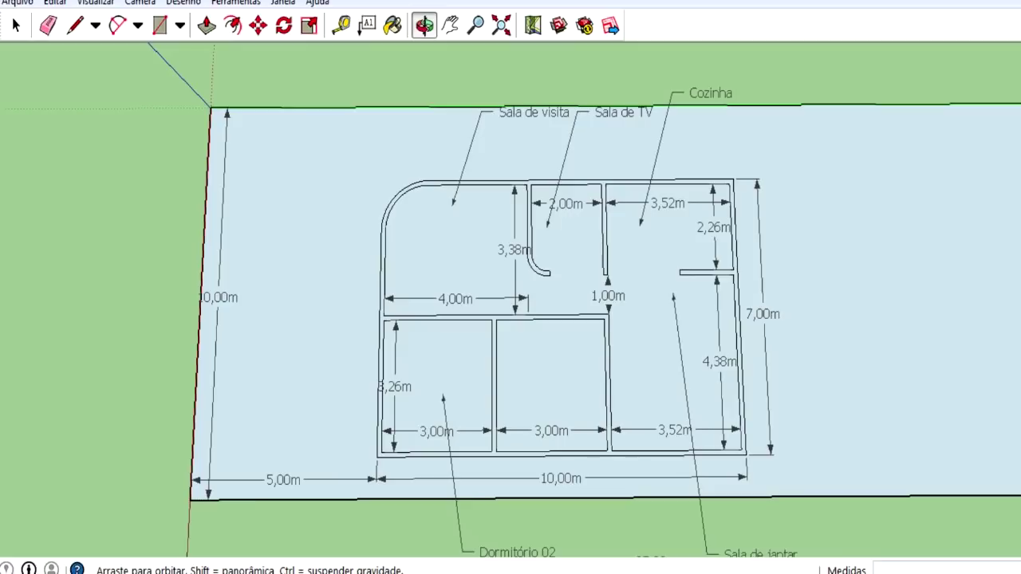
key(e)
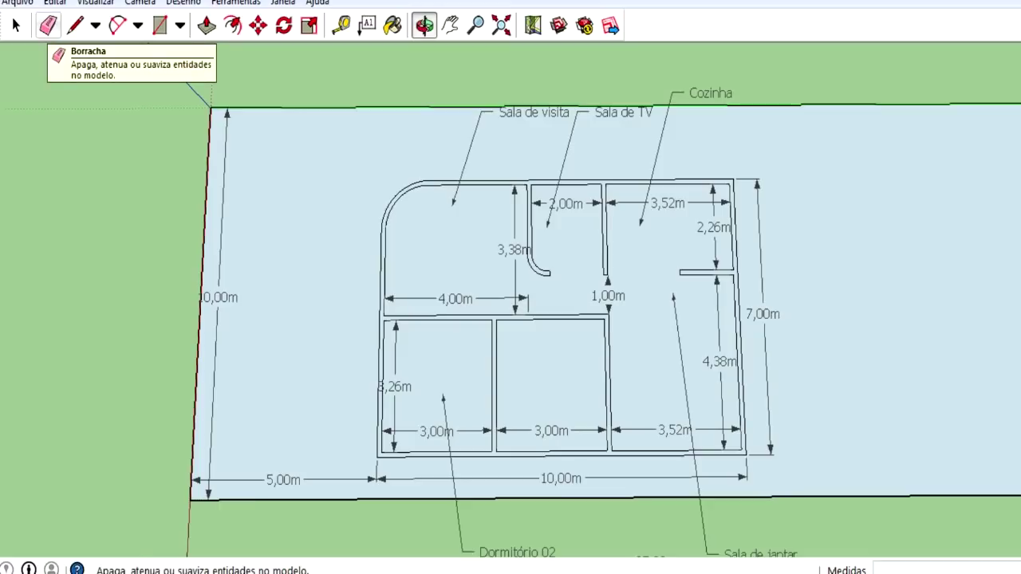
Step: Save the model under the new name 'Planta baixa'
click(48, 26)
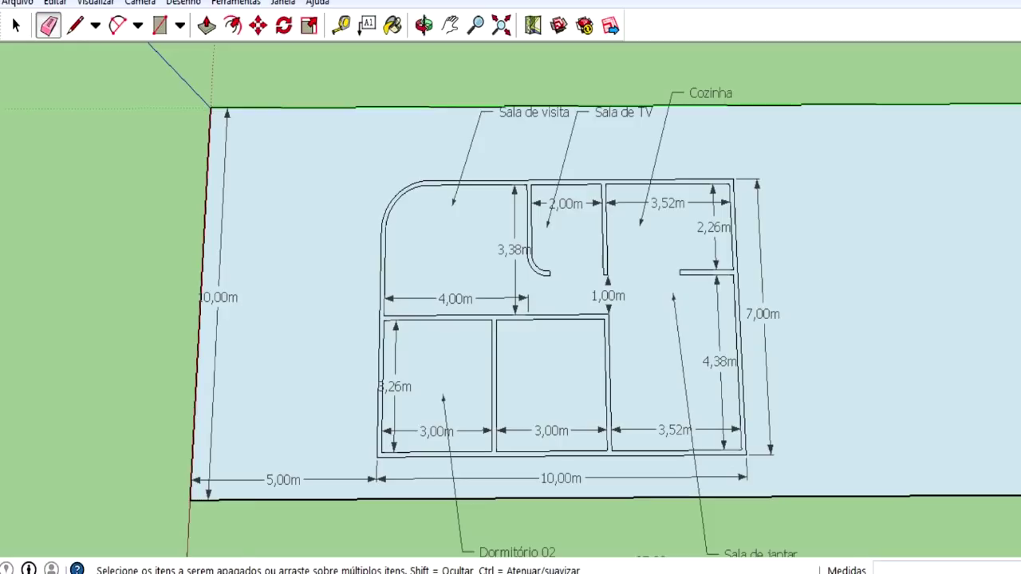
click(18, 3)
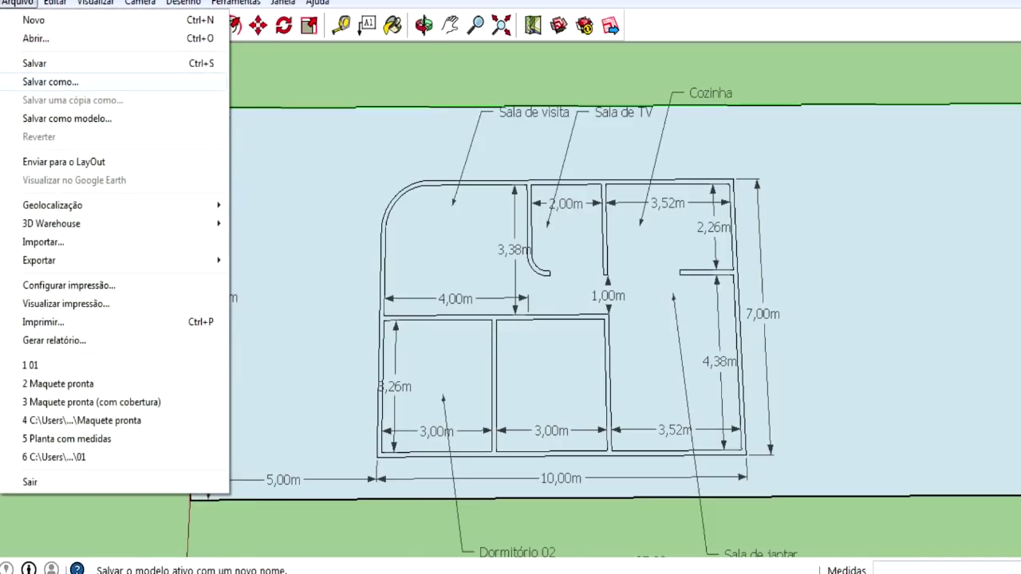
click(50, 81)
key(BackSpace)
key(BackSpace)
key(BackSpace)
key(BackSpace)
key(BackSpace)
text(baixa)
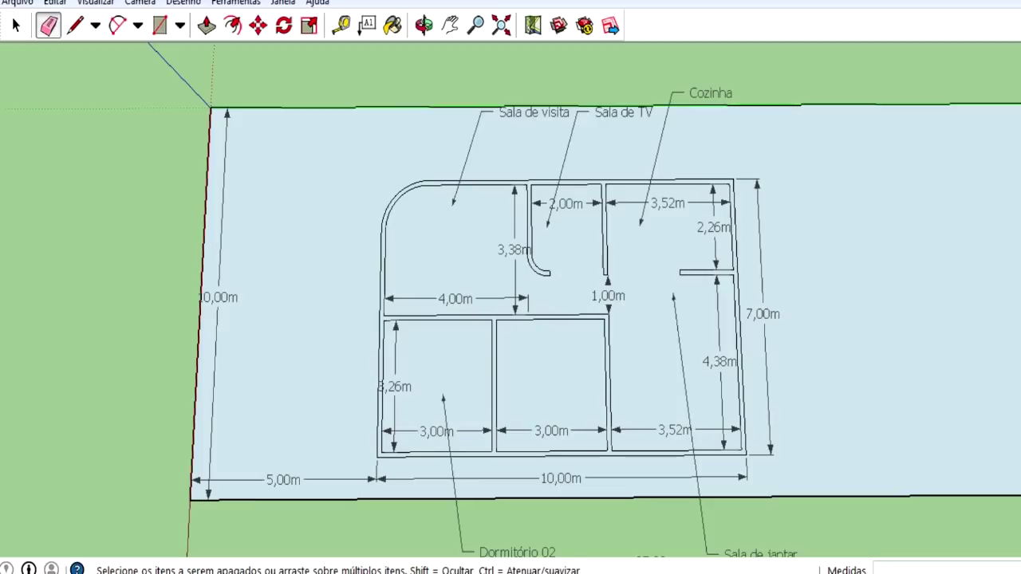
Step: Erase the Sala de visita, Sala de TV and Cozinha labels and the upper and left dimensions
click(213, 359)
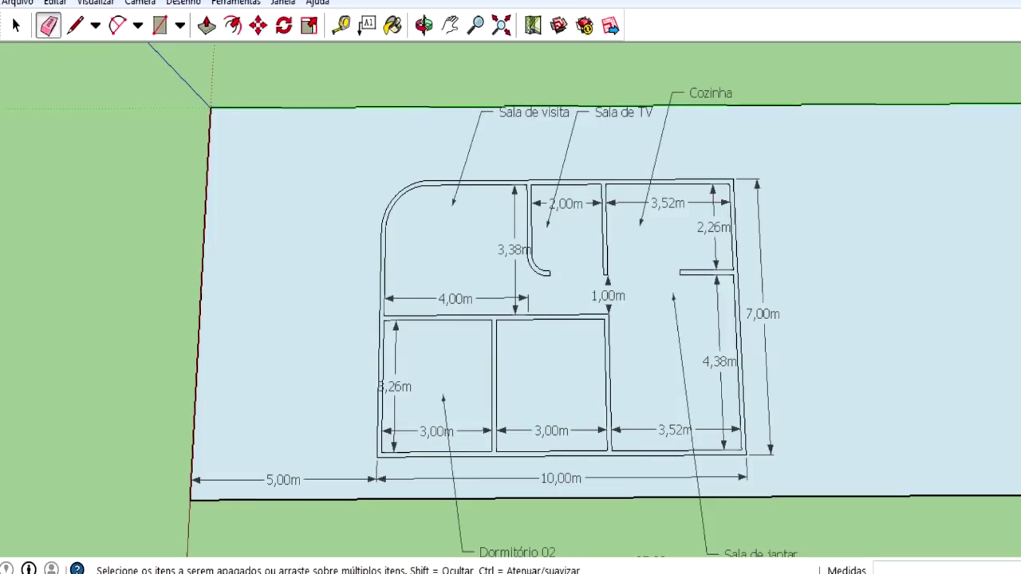
click(533, 113)
click(623, 112)
click(710, 93)
click(667, 203)
click(565, 203)
click(514, 263)
click(494, 299)
click(395, 359)
click(406, 430)
Step: Erase the Dormitório 02 and Sala de jantar labels and the lower and right dimensions
click(448, 447)
click(240, 480)
click(479, 478)
click(551, 431)
click(674, 431)
click(607, 296)
click(686, 375)
click(721, 391)
click(715, 239)
click(764, 319)
Step: Erase the 25,00m lot dimension and Dormitório 01 label, then return to a top-down view
key(o)
drag(558, 399, 527, 287)
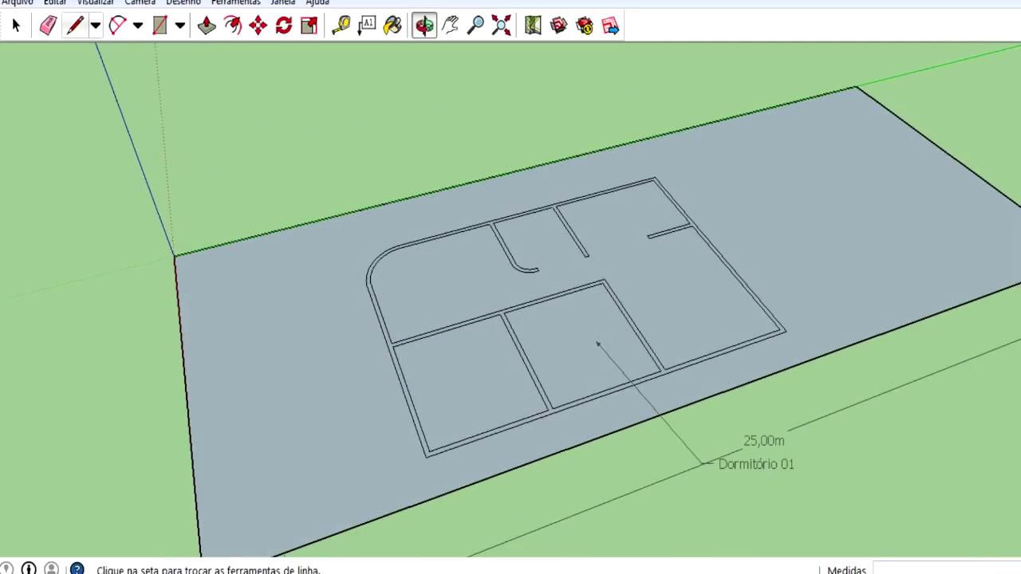
click(48, 26)
click(763, 441)
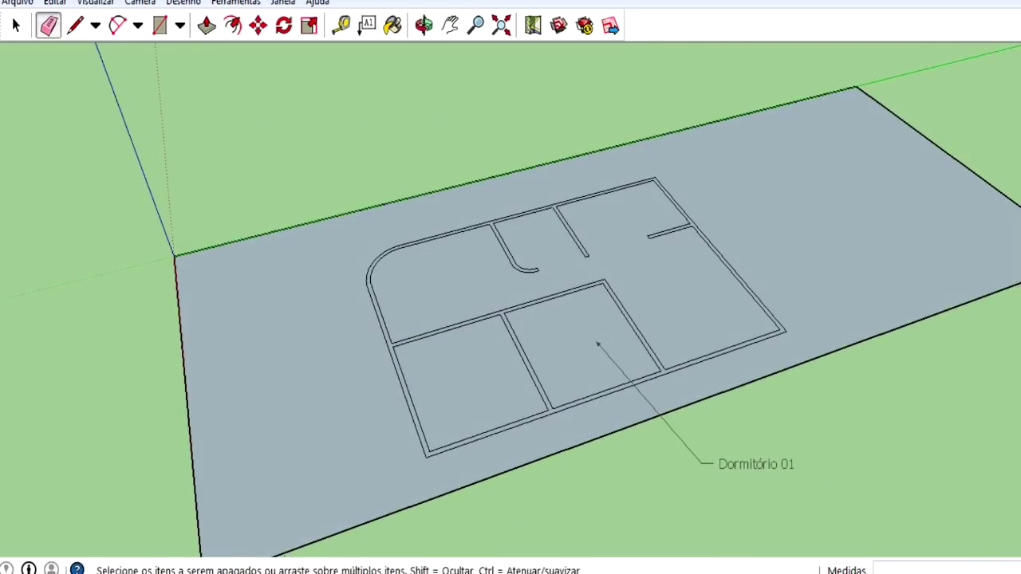
click(756, 463)
key(o)
drag(510, 319, 798, 240)
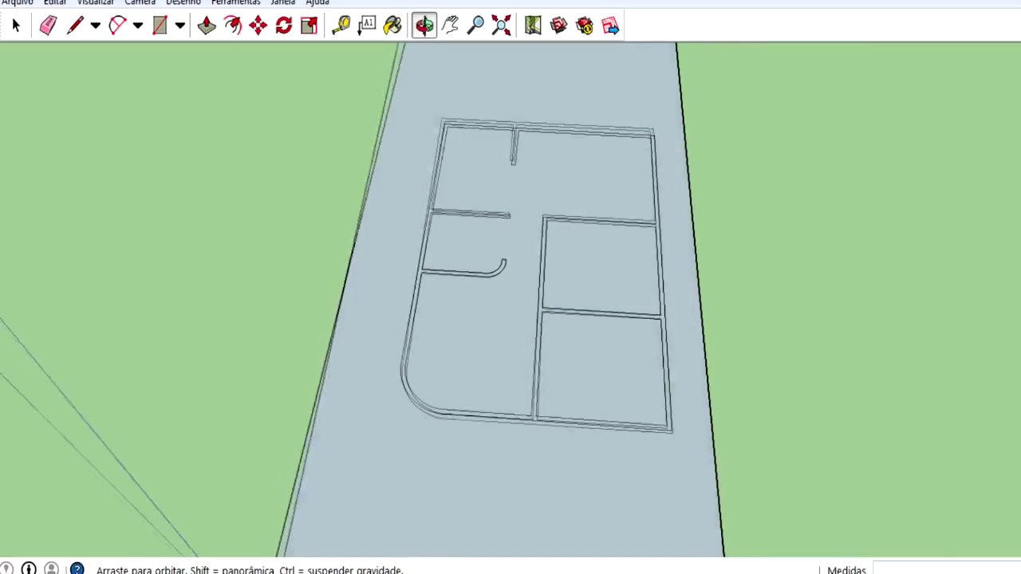
Step: Push/Pull the double-line wall face up to a height of 3 m
scroll(511, 287, up, 3)
drag(511, 319, 539, 255)
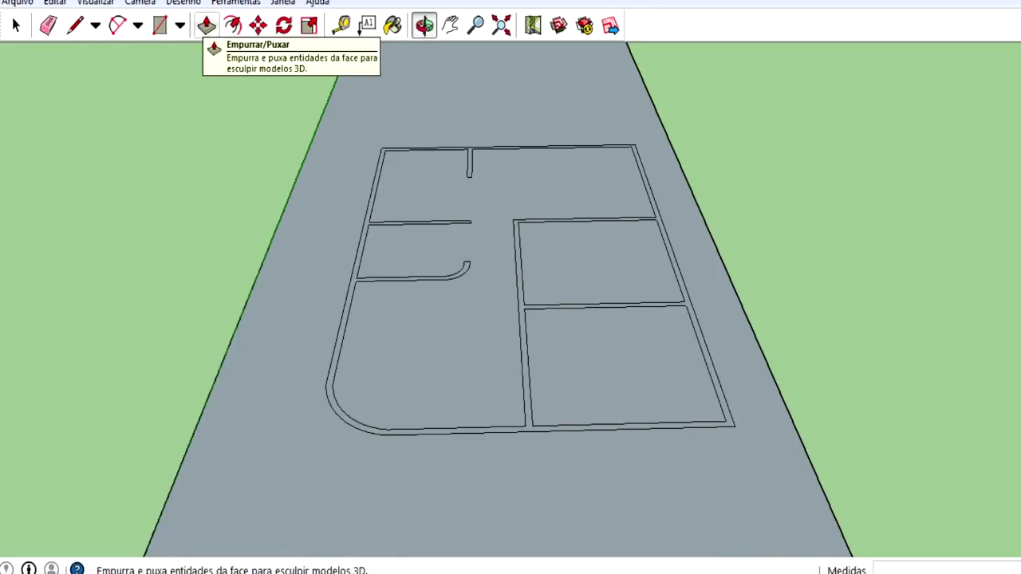
click(207, 25)
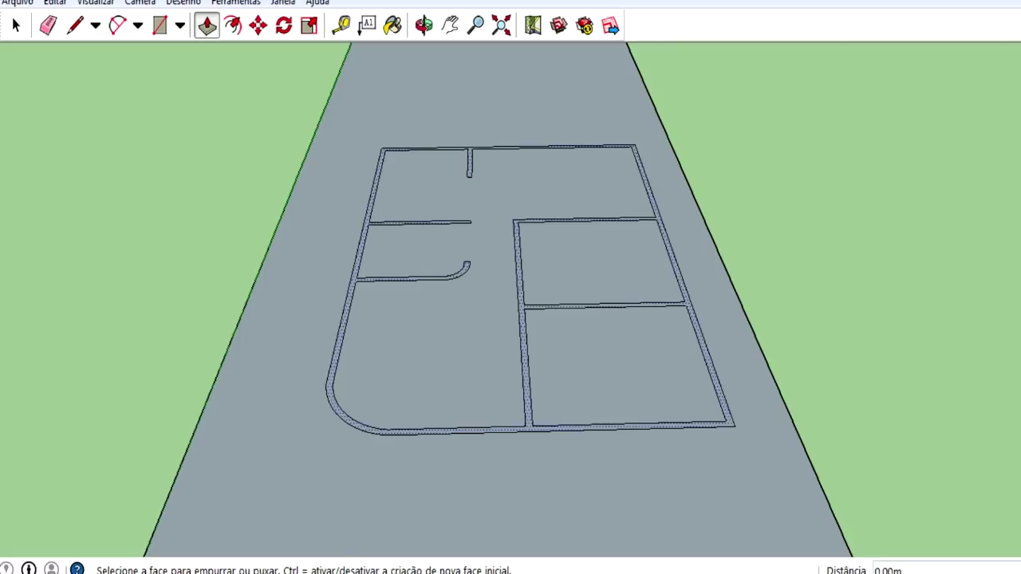
click(630, 426)
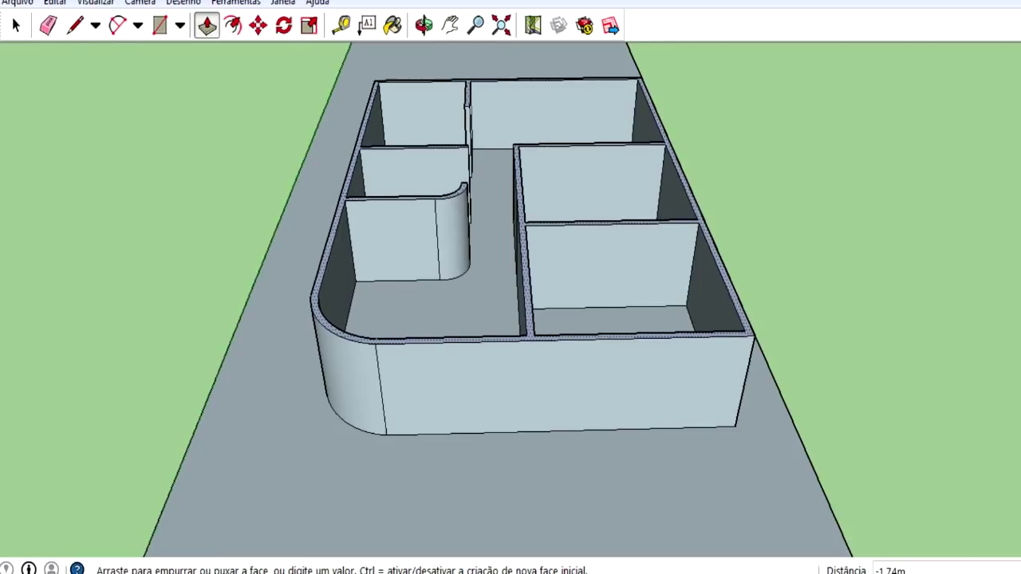
key(Return)
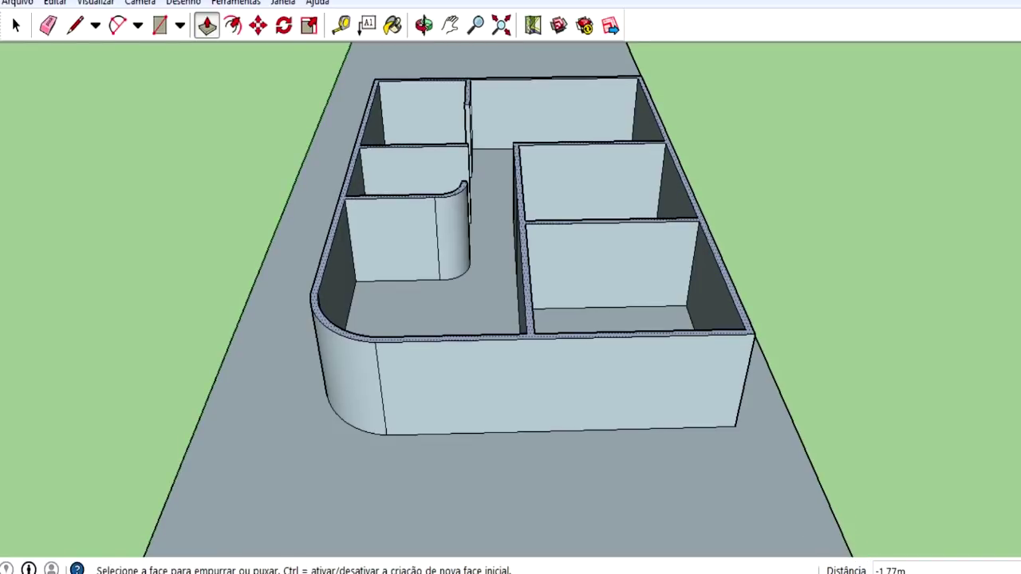
text(3)
key(Return)
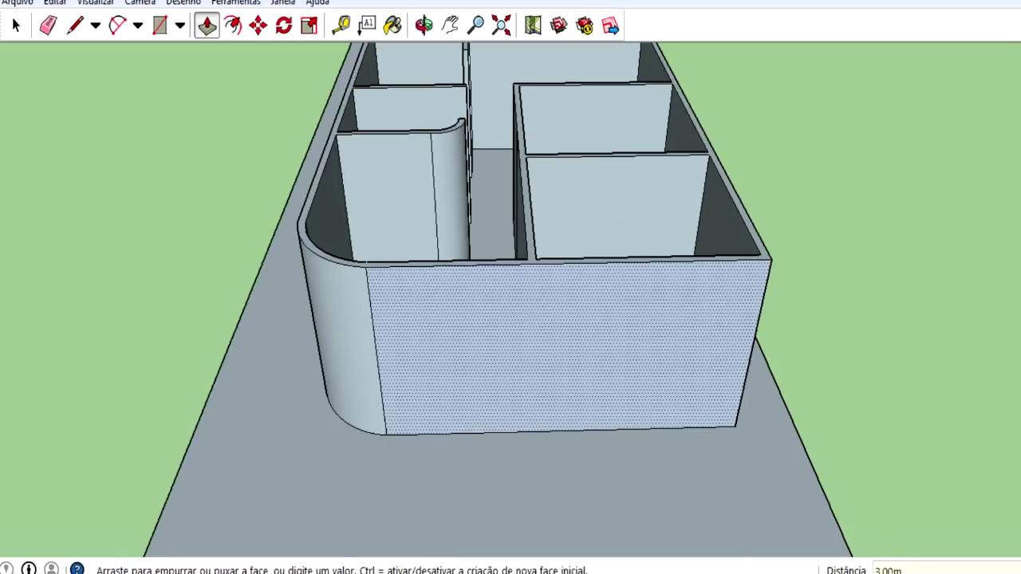
middle_drag(558, 343, 678, 263)
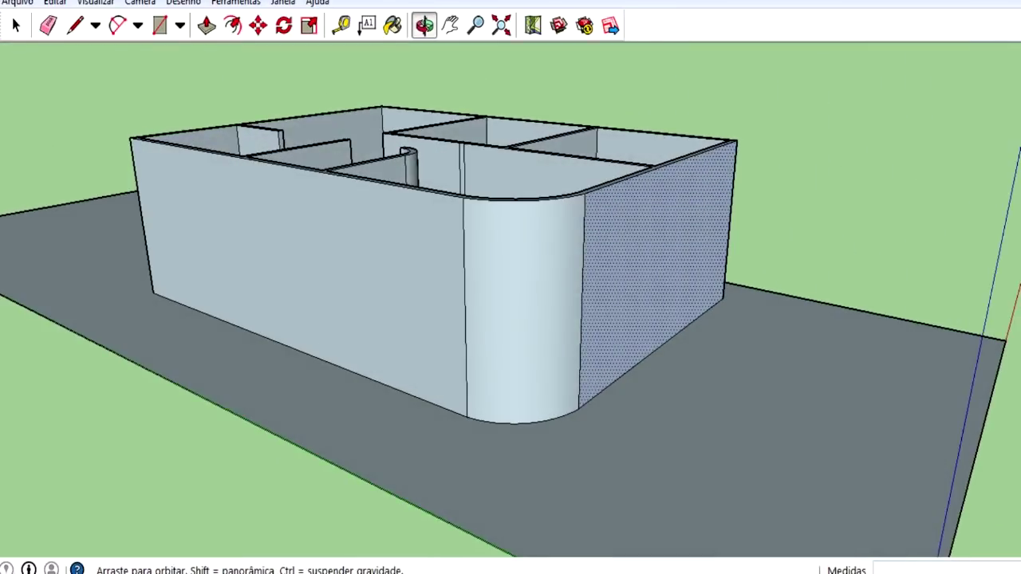
middle_drag(510, 319, 446, 303)
scroll(510, 287, up, 5)
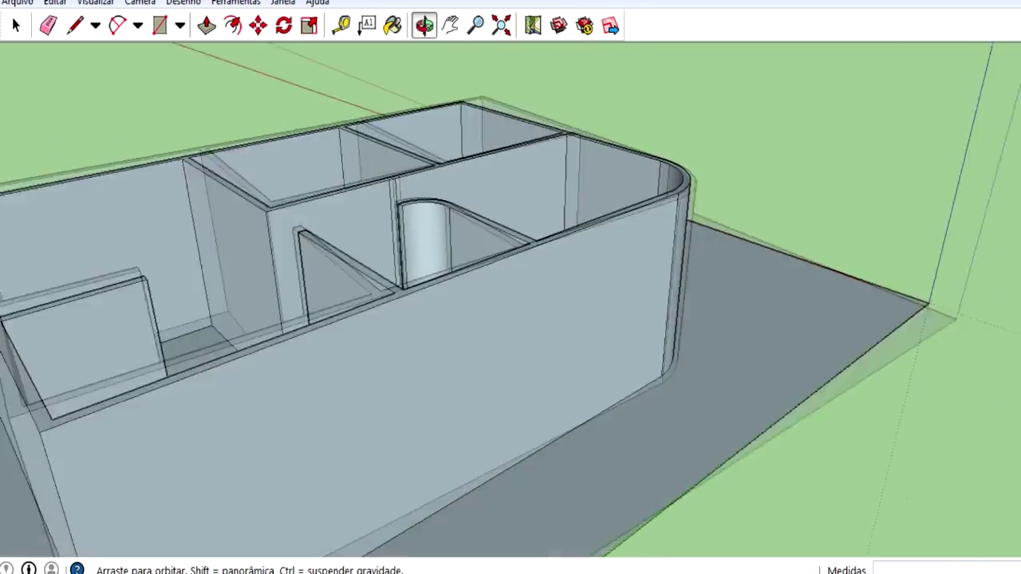
mouse_move(510, 319)
middle_down()
mouse_move(447, 335)
mouse_move(415, 327)
mouse_move(606, 287)
mouse_move(622, 319)
mouse_move(447, 319)
mouse_move(367, 299)
mouse_move(335, 271)
middle_up()
mouse_move(511, 320)
shift+middle_down()
mouse_move(495, 215)
mouse_move(486, 255)
shift+middle_up()
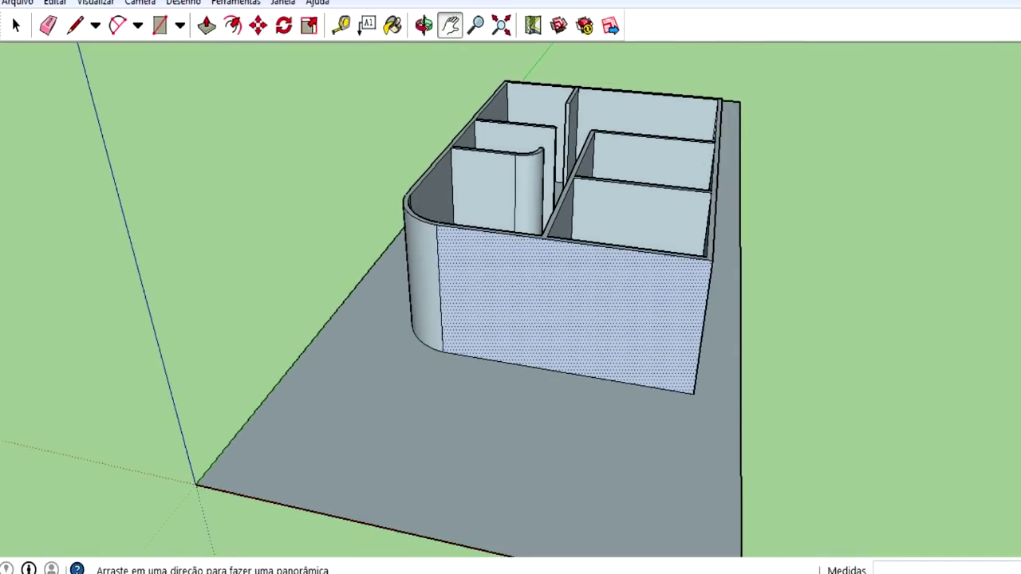
middle_drag(511, 319, 574, 311)
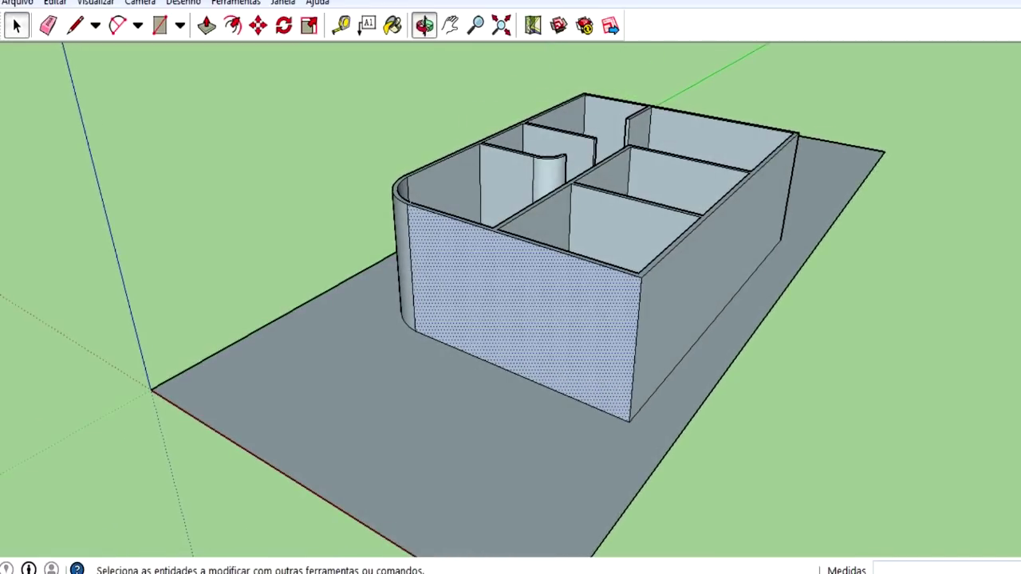
key(Escape)
mouse_move(511, 319)
middle_down()
mouse_move(789, 299)
mouse_move(822, 315)
mouse_move(805, 321)
middle_up()
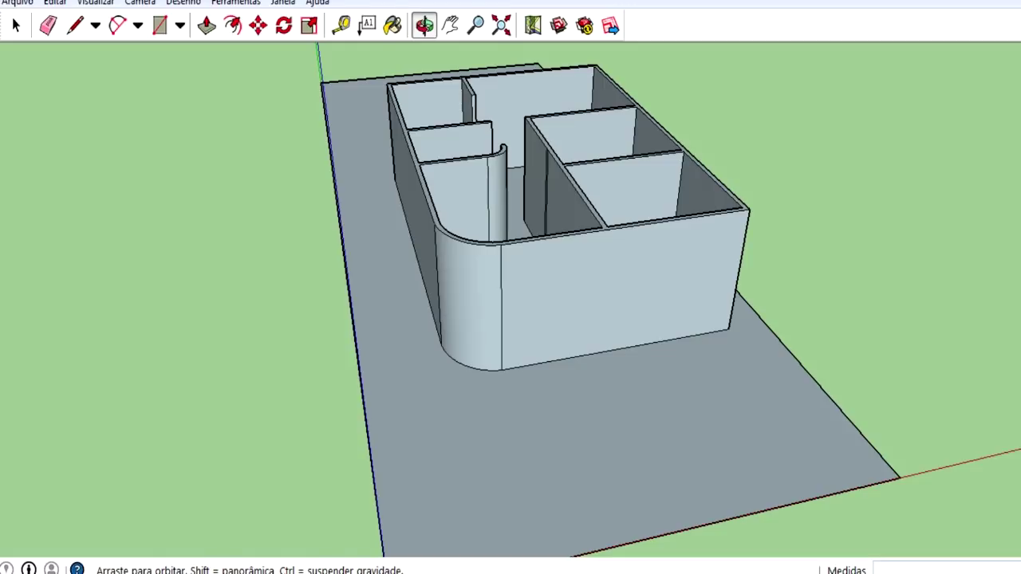
mouse_move(446, 287)
mouse_down()
mouse_move(606, 351)
mouse_move(722, 340)
mouse_move(511, 315)
mouse_up()
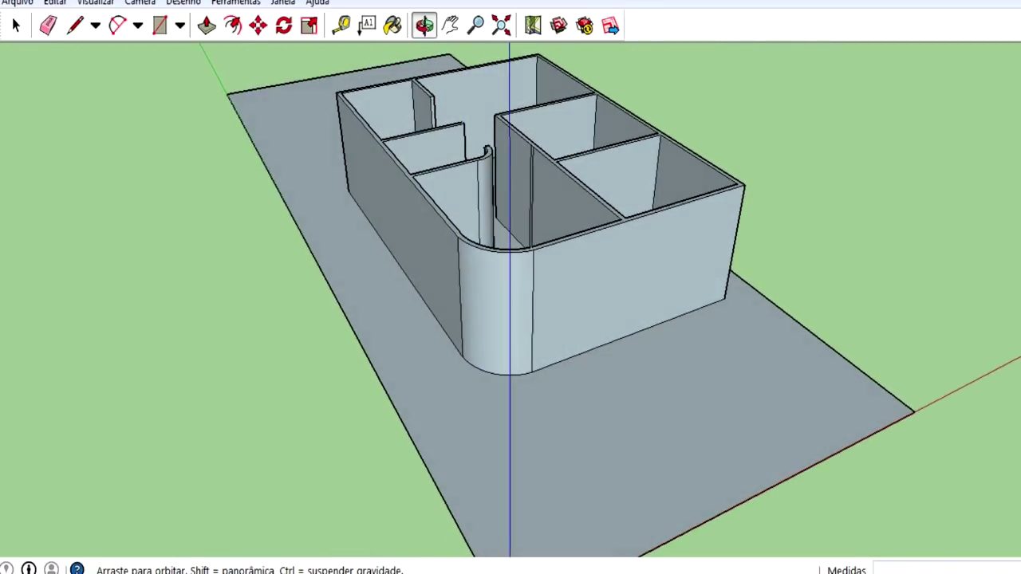
click(48, 25)
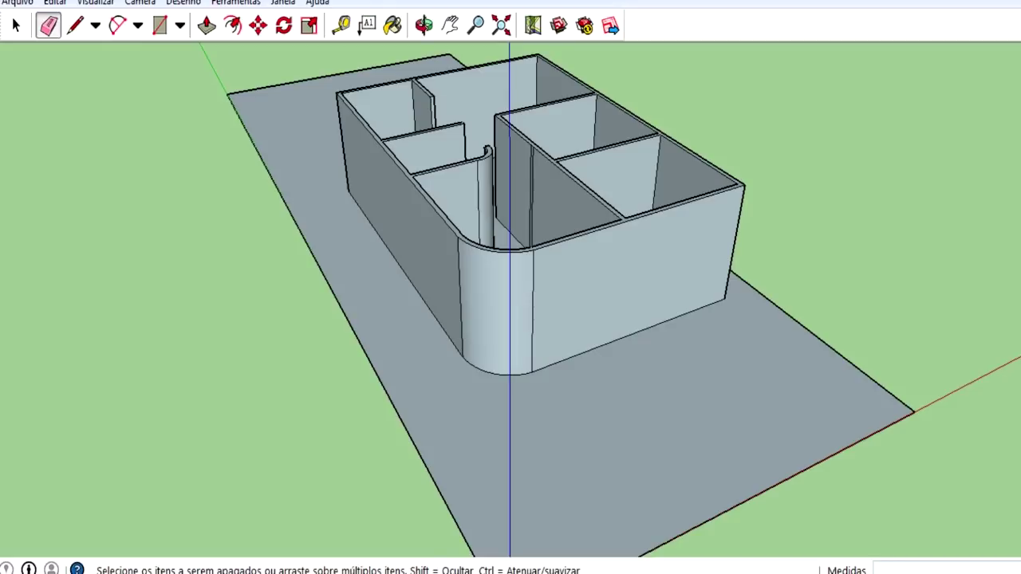
scroll(546, 307, up, 3)
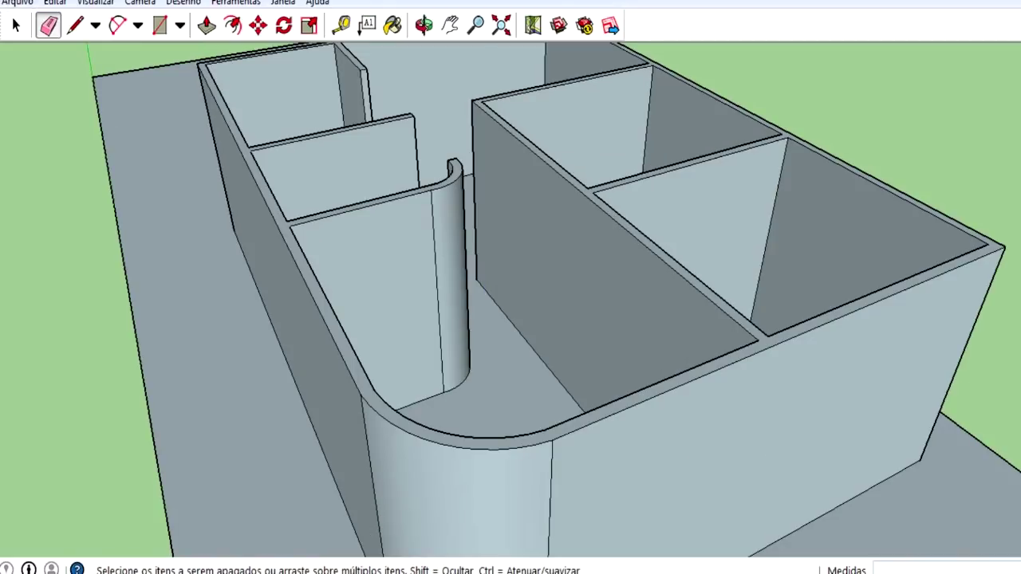